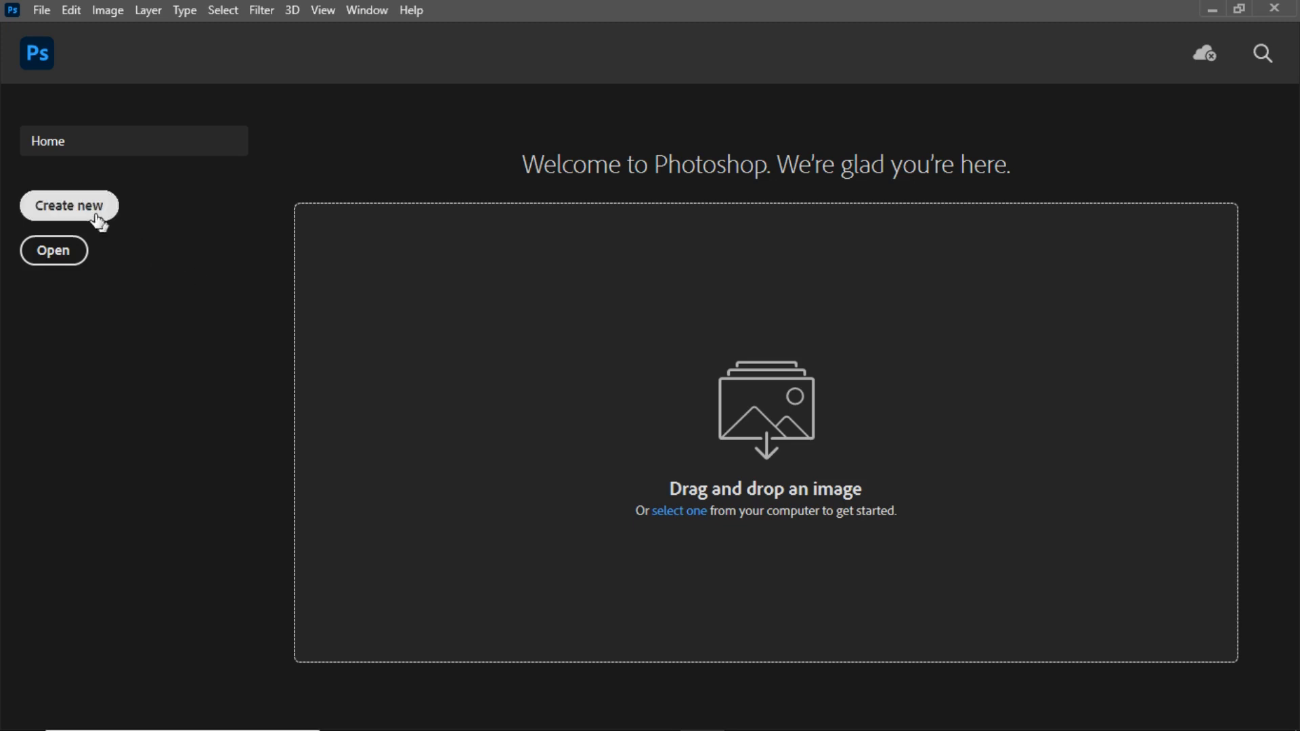
Step: Create a new 5000 × 5000 px document at 500 pixels/inch in RGB Color mode
left_click(91, 209)
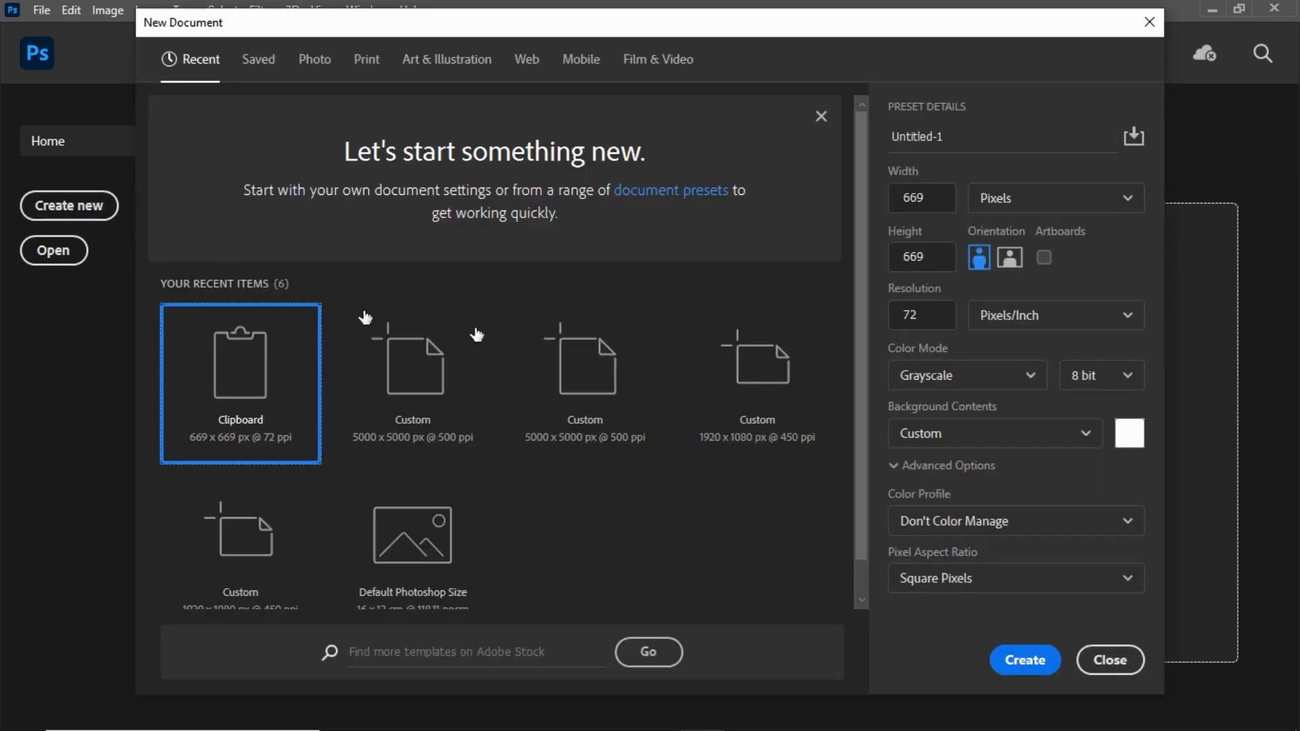
left_click_drag(931, 198, 894, 199)
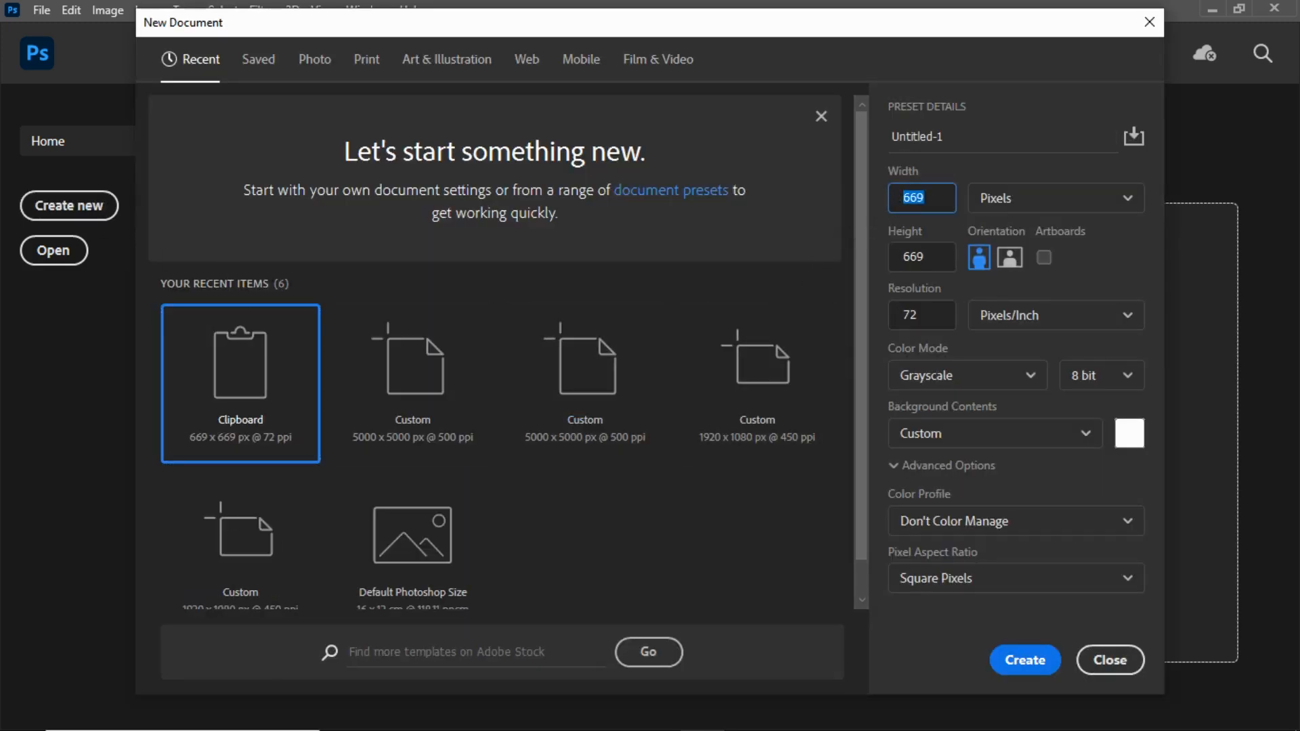
type("5000")
key("Tab")
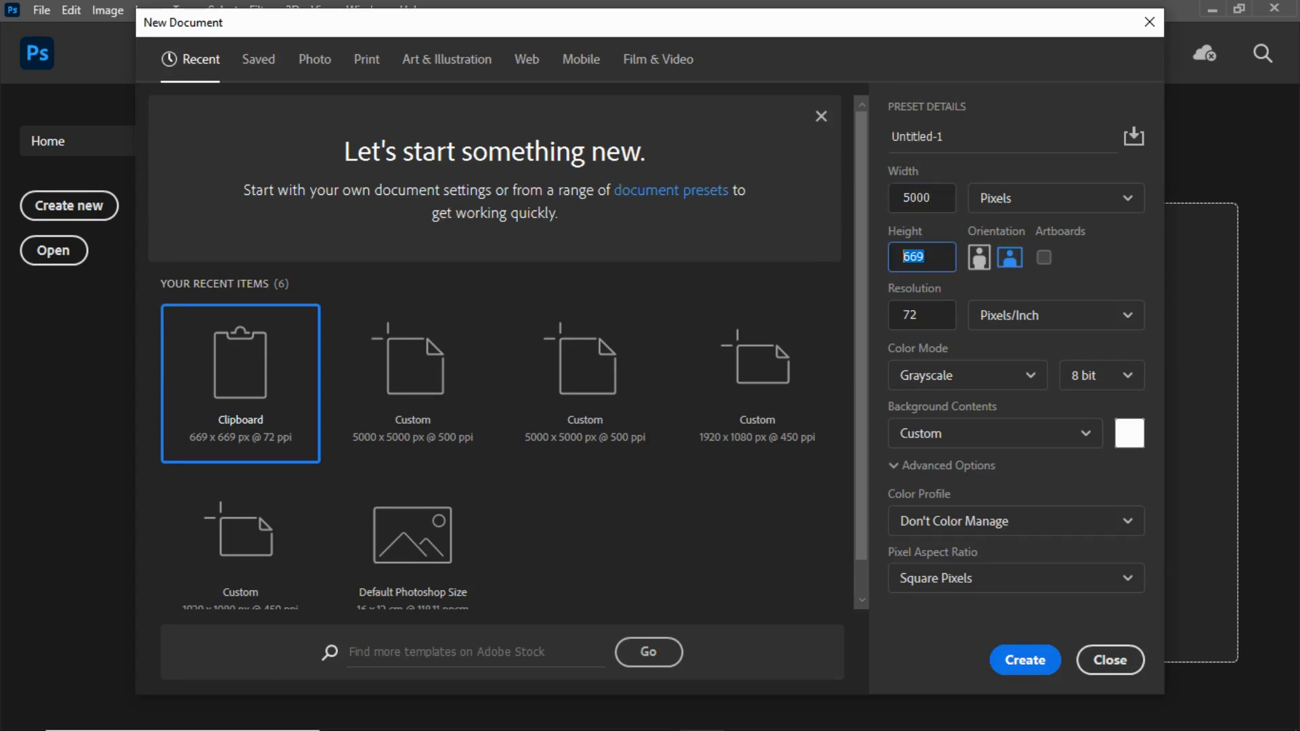
type("5000")
key("Tab")
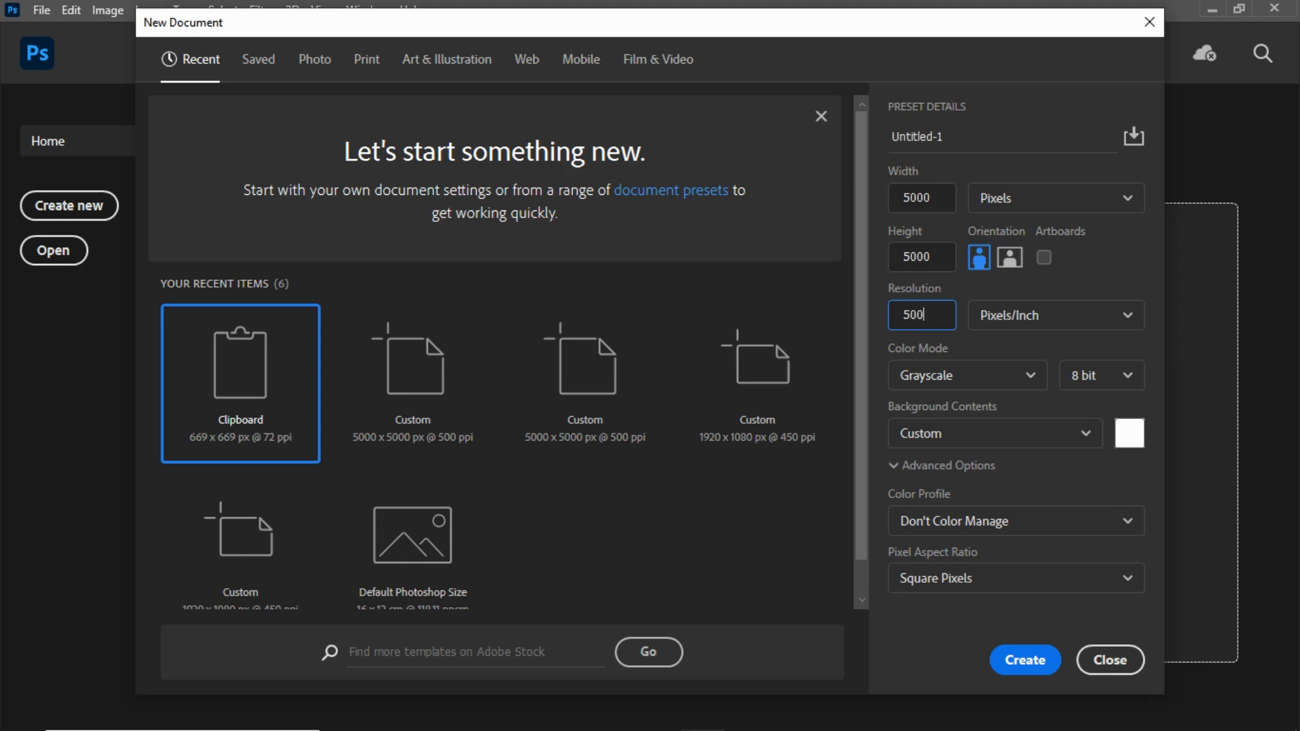
left_click(940, 376)
left_click(961, 481)
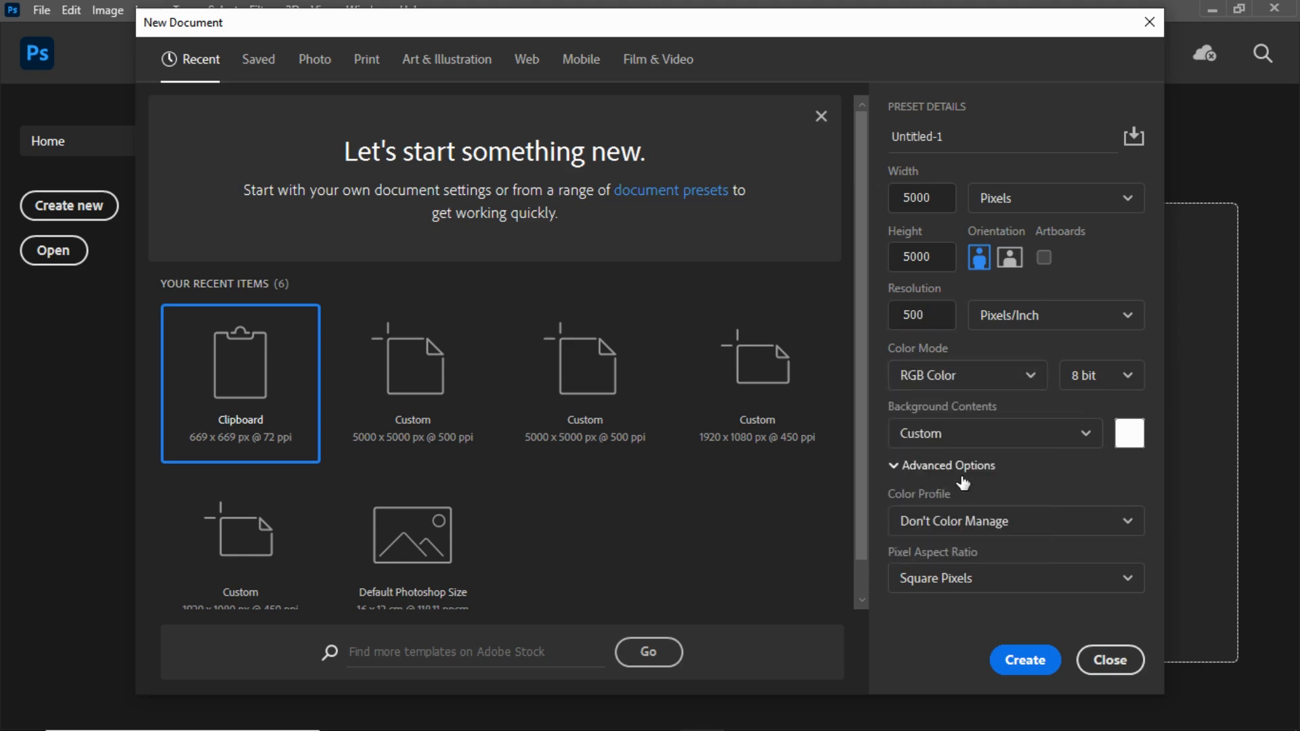
left_click(1031, 662)
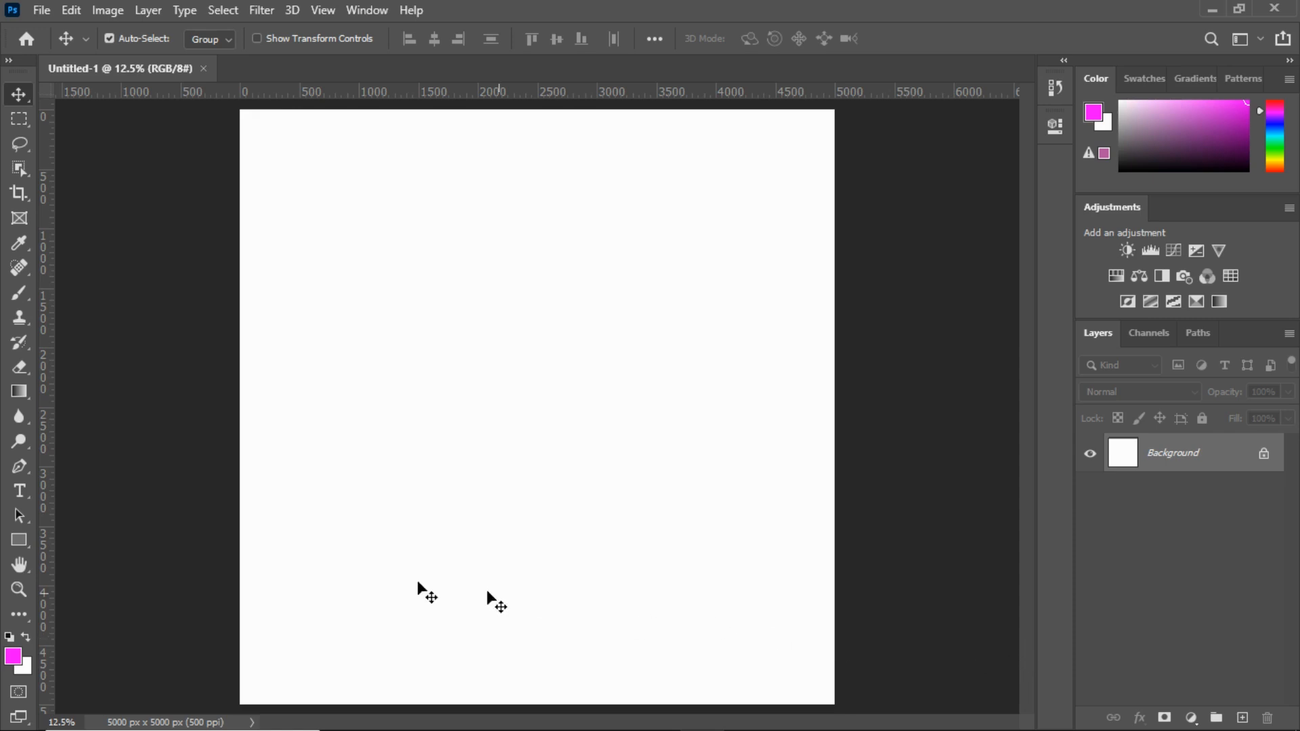
Step: Create a 2500 × 2500 px rectangle shape on the canvas
left_click(20, 539)
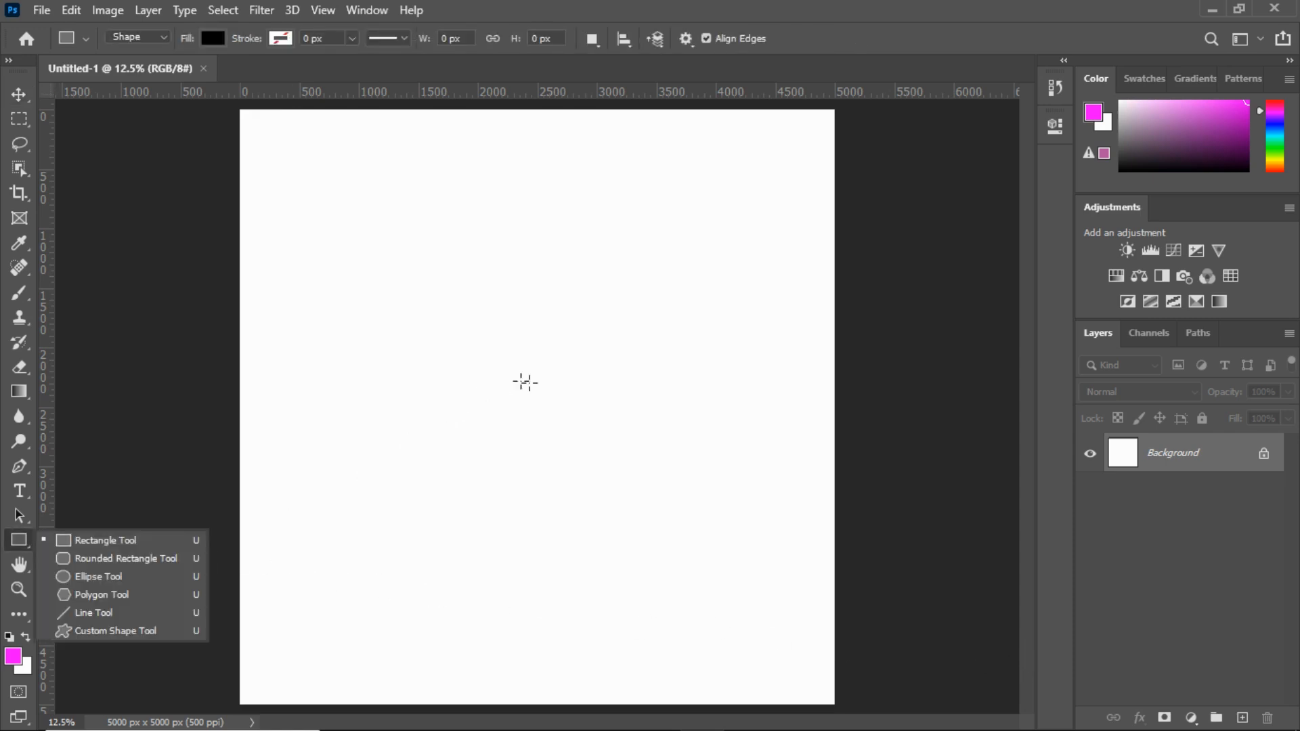
left_click(540, 392)
left_click_drag(537, 429, 508, 445)
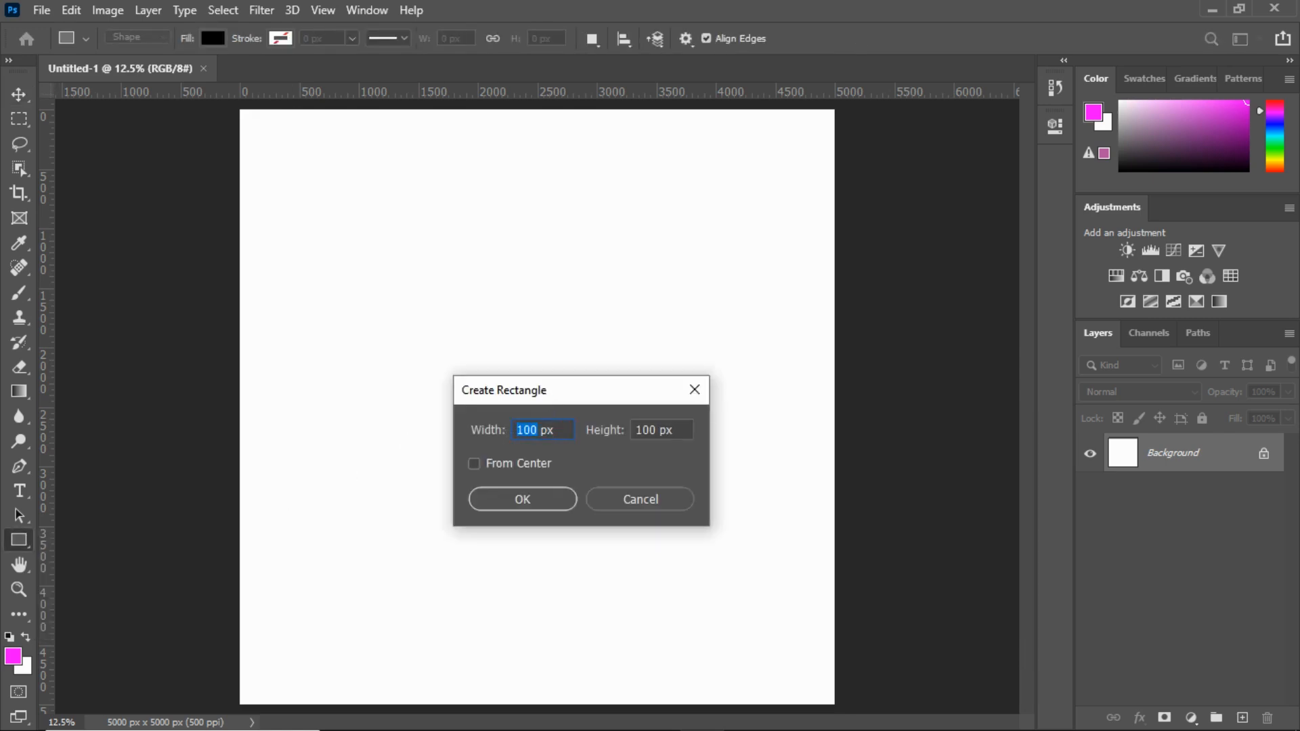
type("25")
left_click_drag(655, 430, 633, 439)
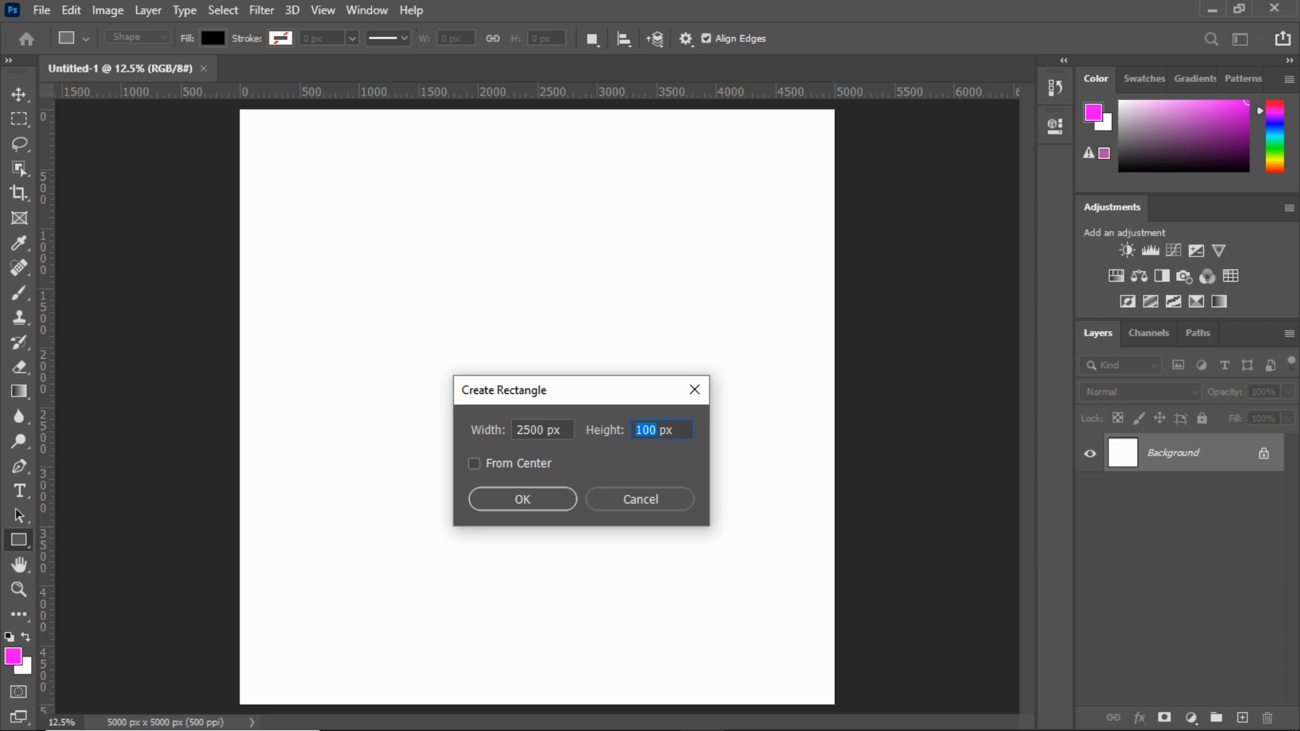
type("25")
left_click(554, 494)
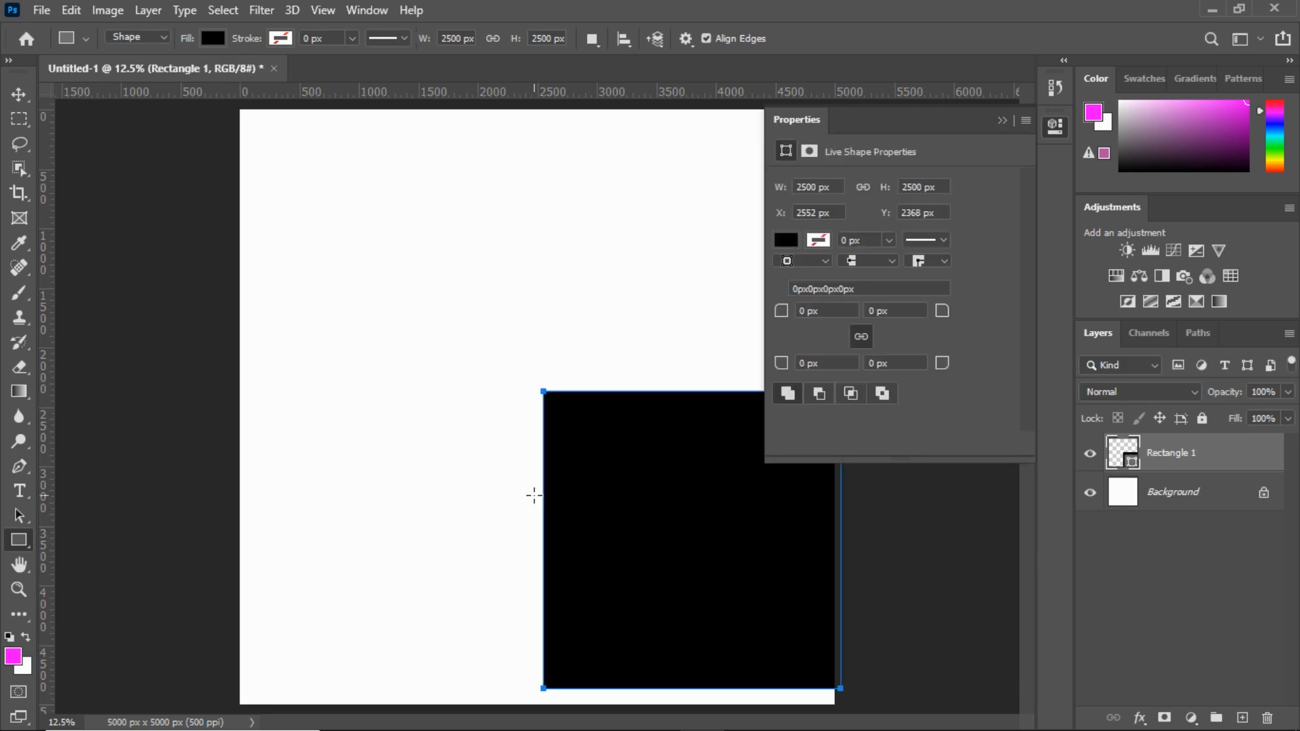
Step: Remove the square's fill and give it a 1 px black stroke
left_click(785, 240)
left_click(798, 279)
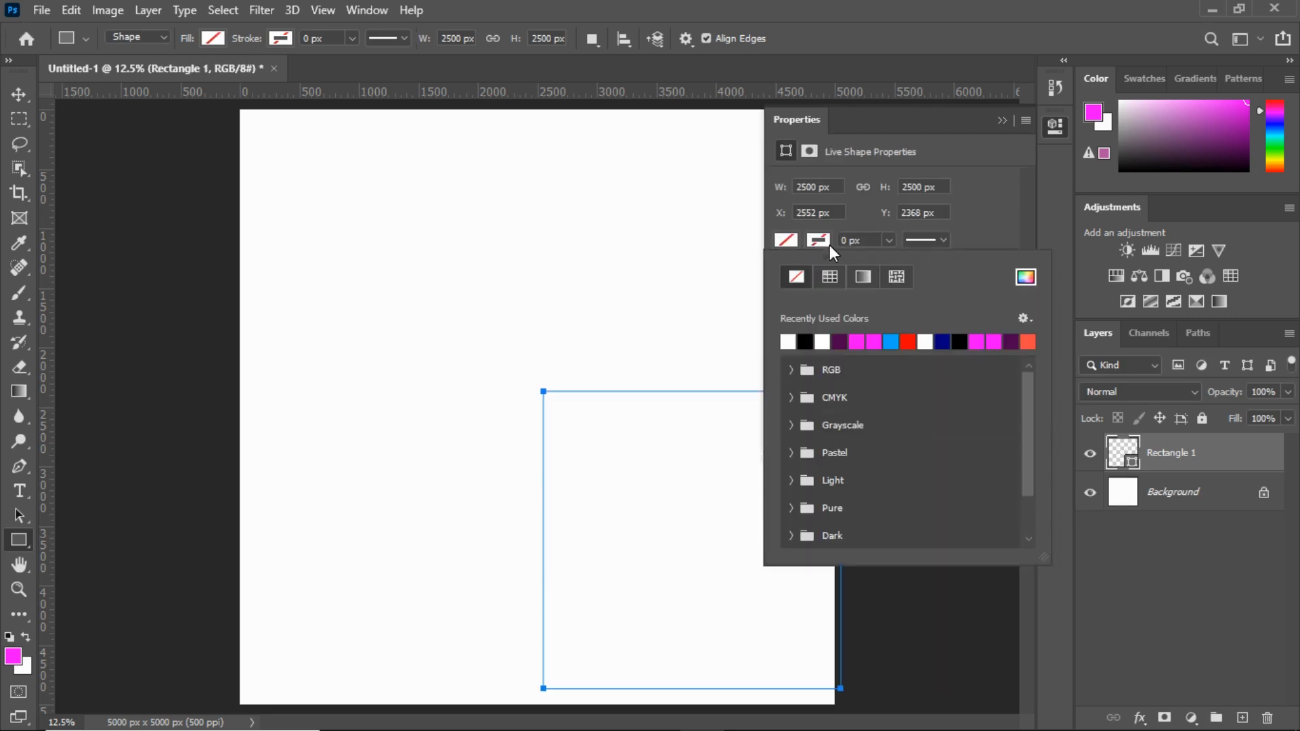
left_click(807, 341)
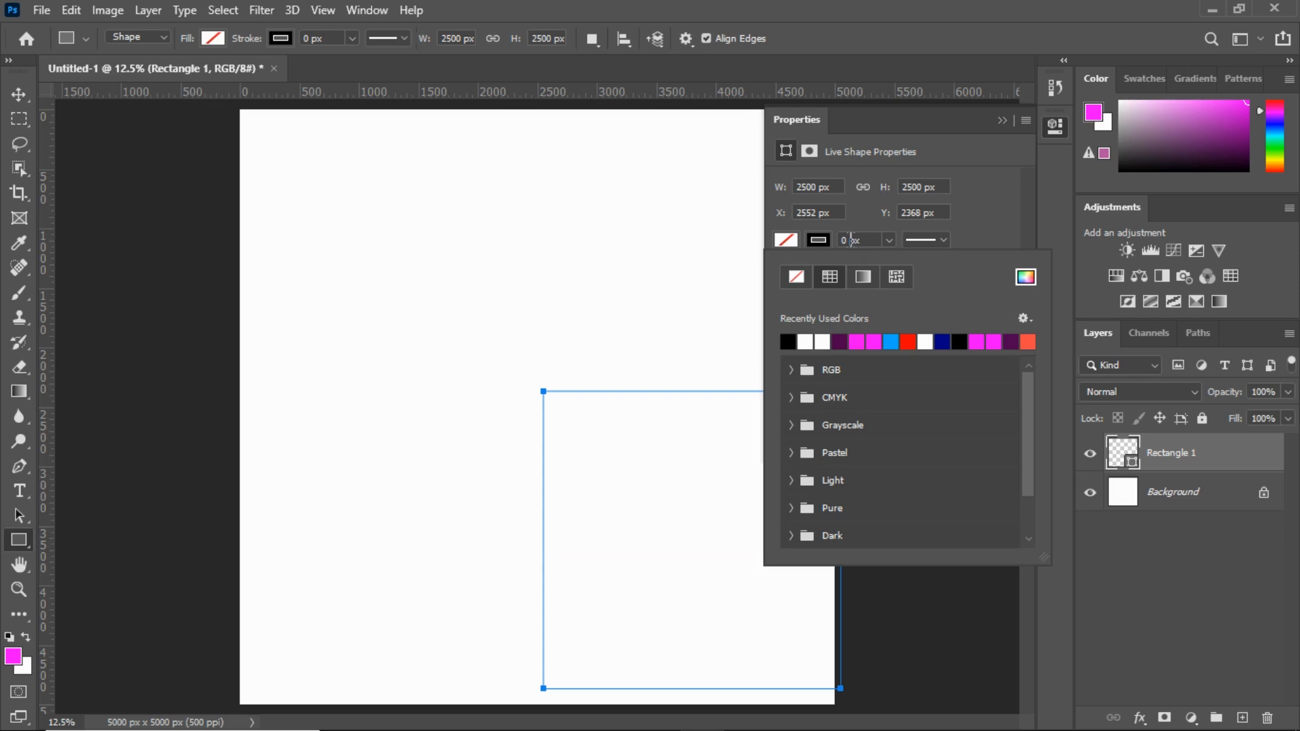
left_click(851, 240)
type("1")
key("Return")
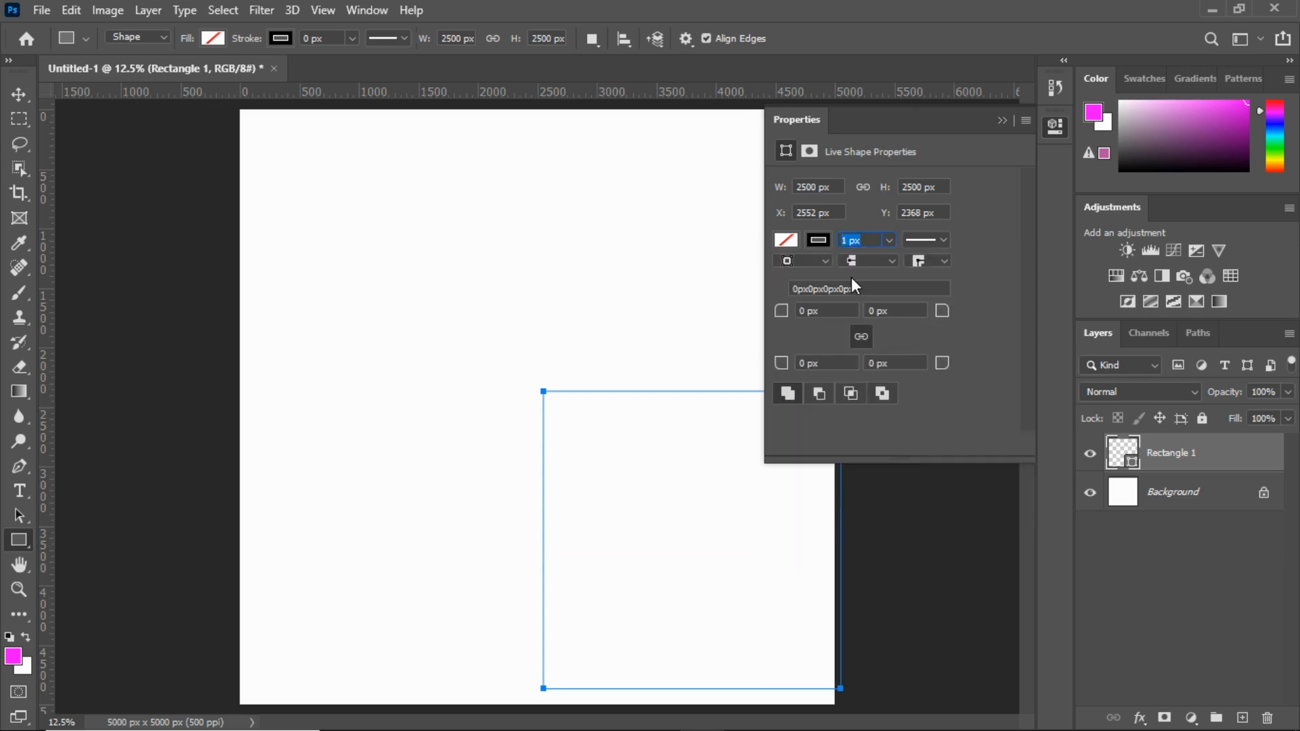
left_click(1003, 120)
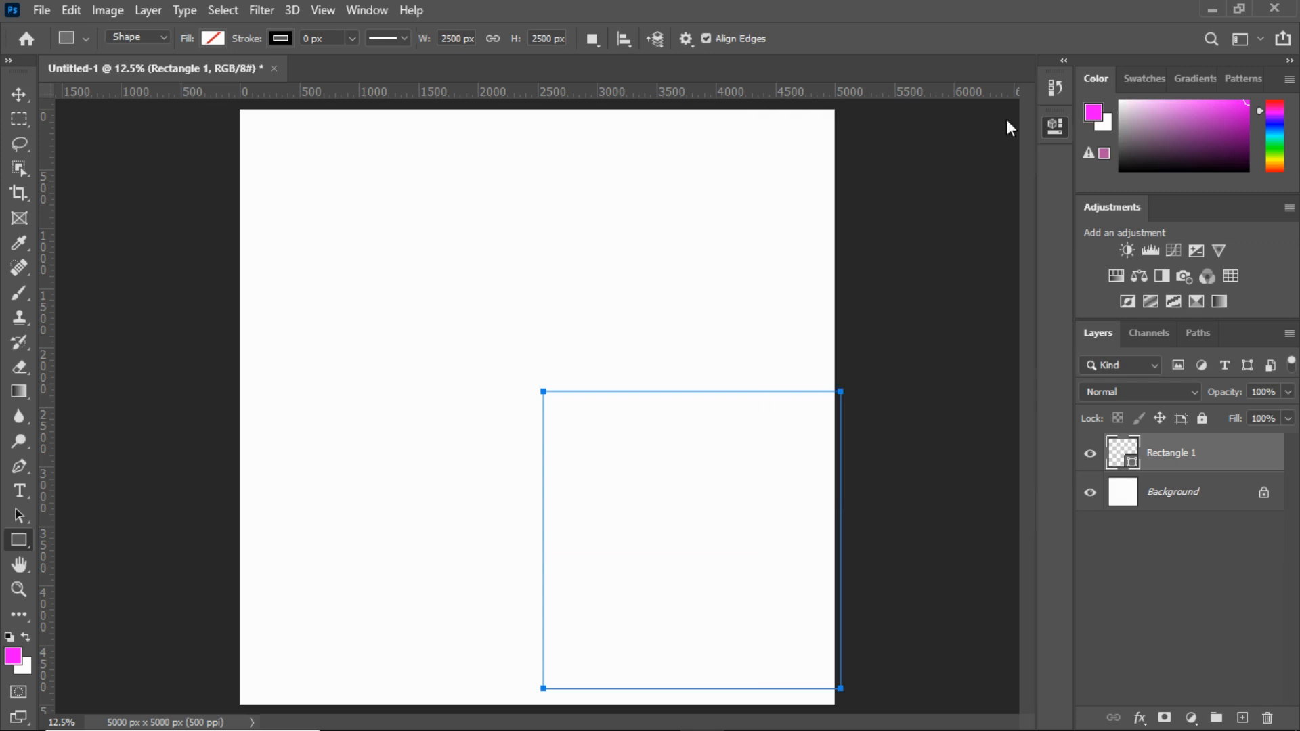
Step: Center the outlined square horizontally and vertically on the canvas
left_click(623, 39)
left_click(689, 211)
left_click(678, 248)
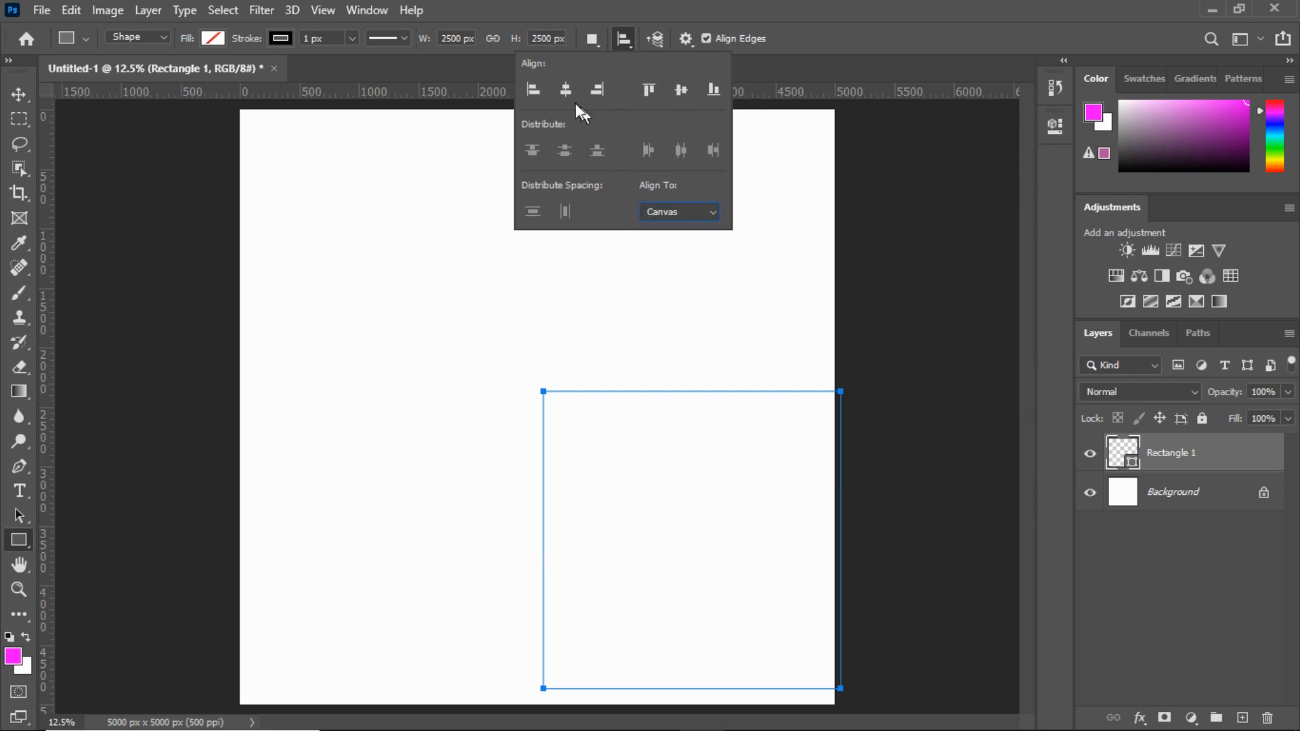
left_click(565, 89)
left_click(680, 89)
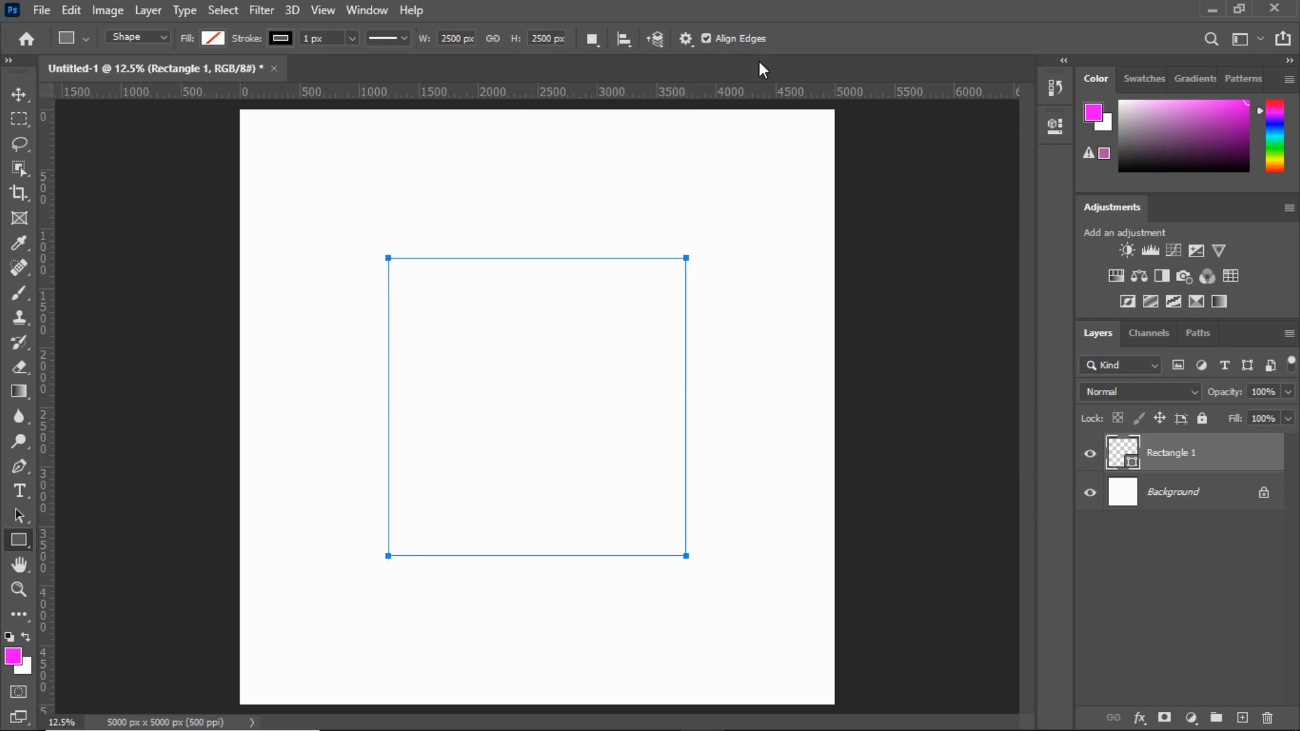
Step: Place a vertical and a horizontal guide through the square's center and lock the guides
left_click_drag(47, 326, 541, 327)
left_click_drag(602, 94, 625, 401)
left_click(323, 10)
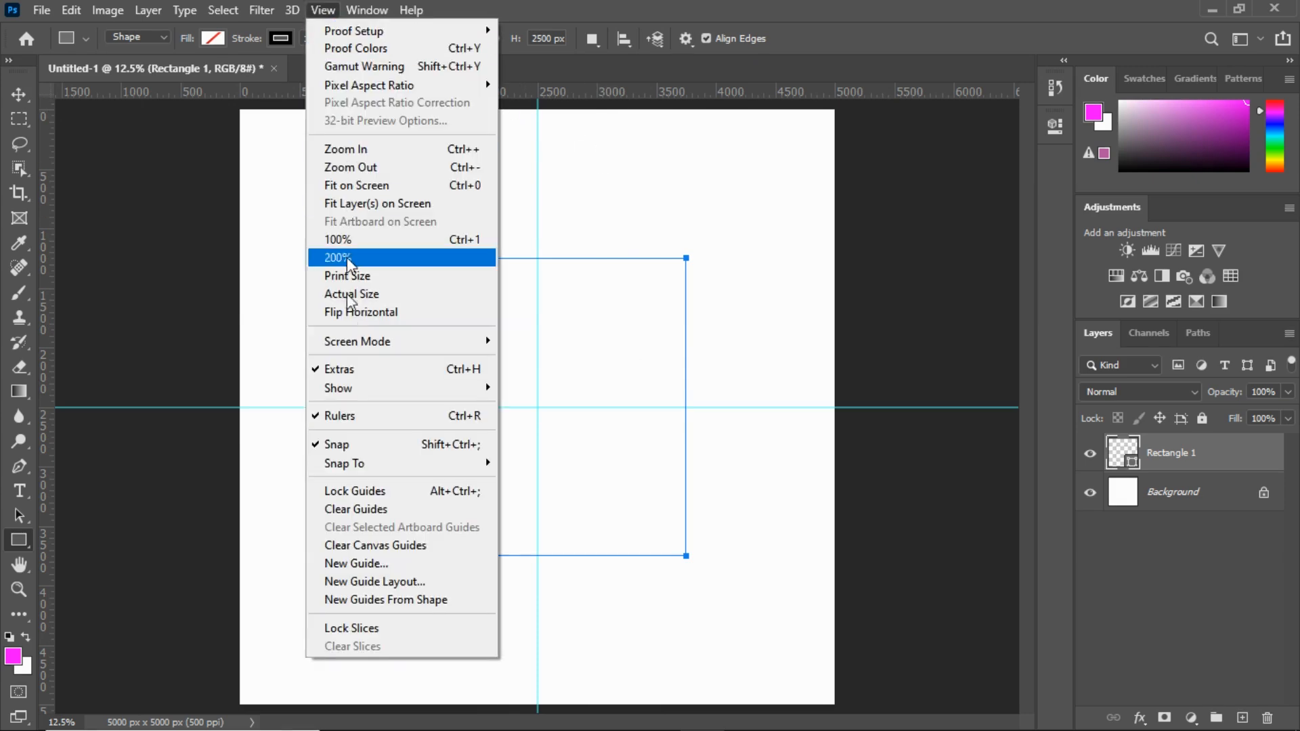
left_click(363, 489)
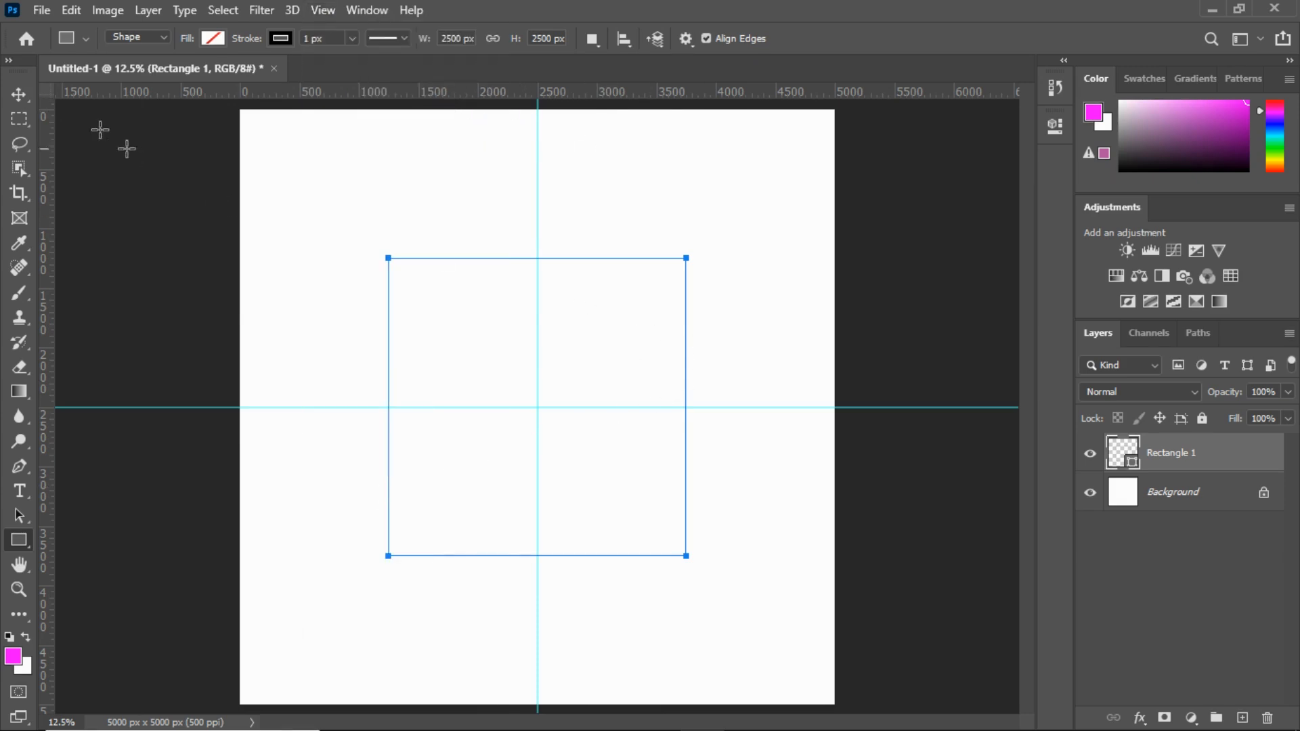
Step: Lock the Rectangle 1 layer and add a new empty layer above it
left_click(19, 94)
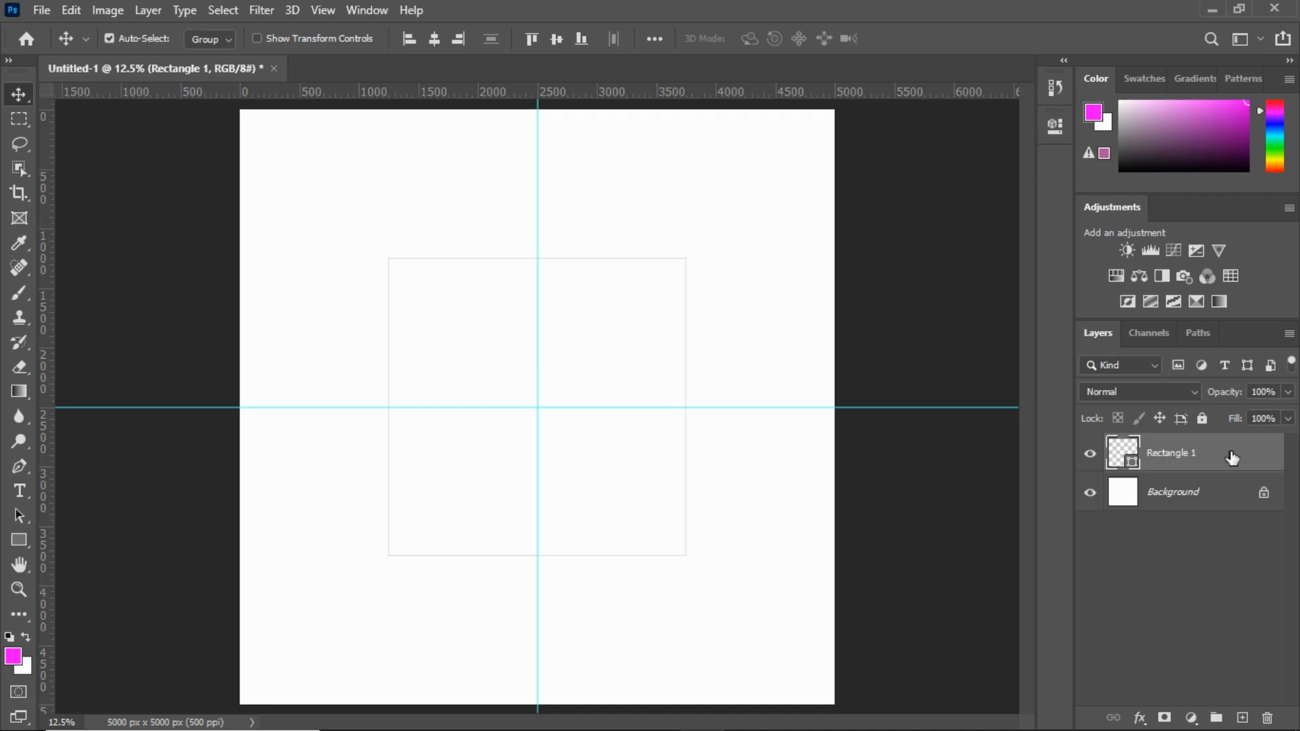
left_click(1202, 418)
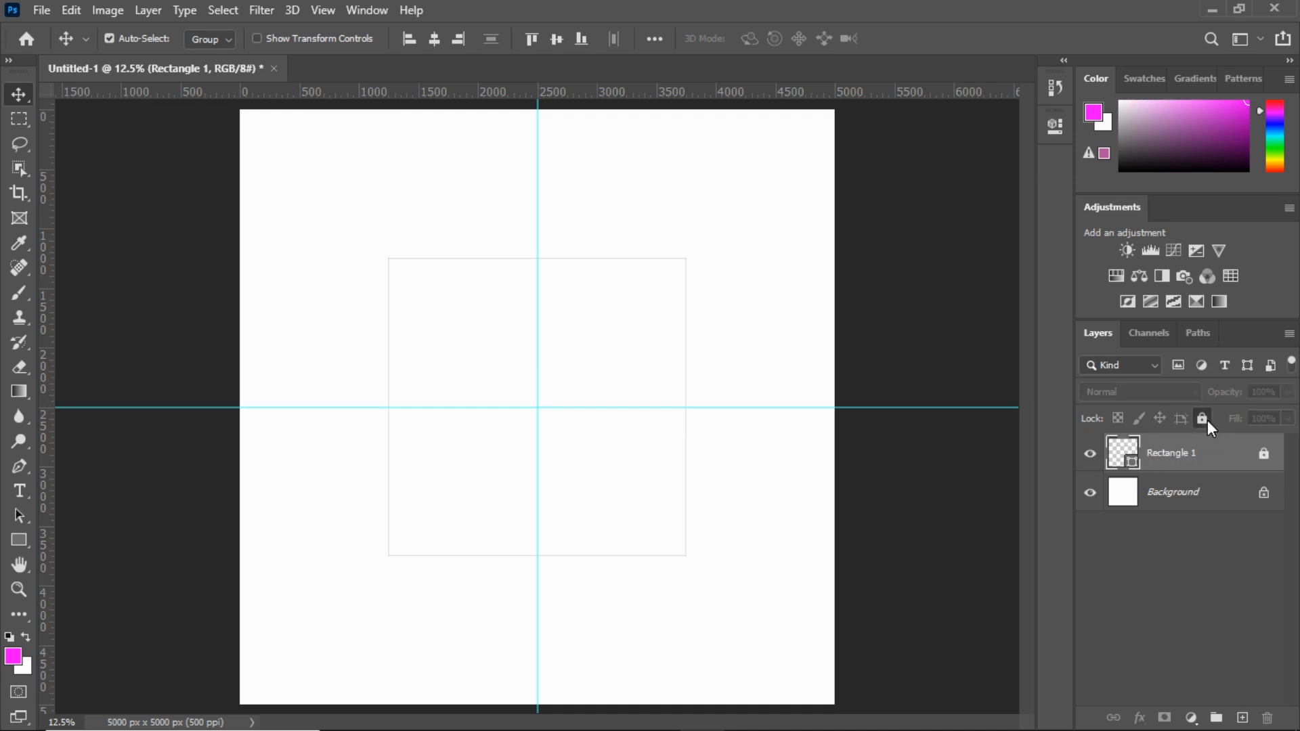
left_click(1241, 718)
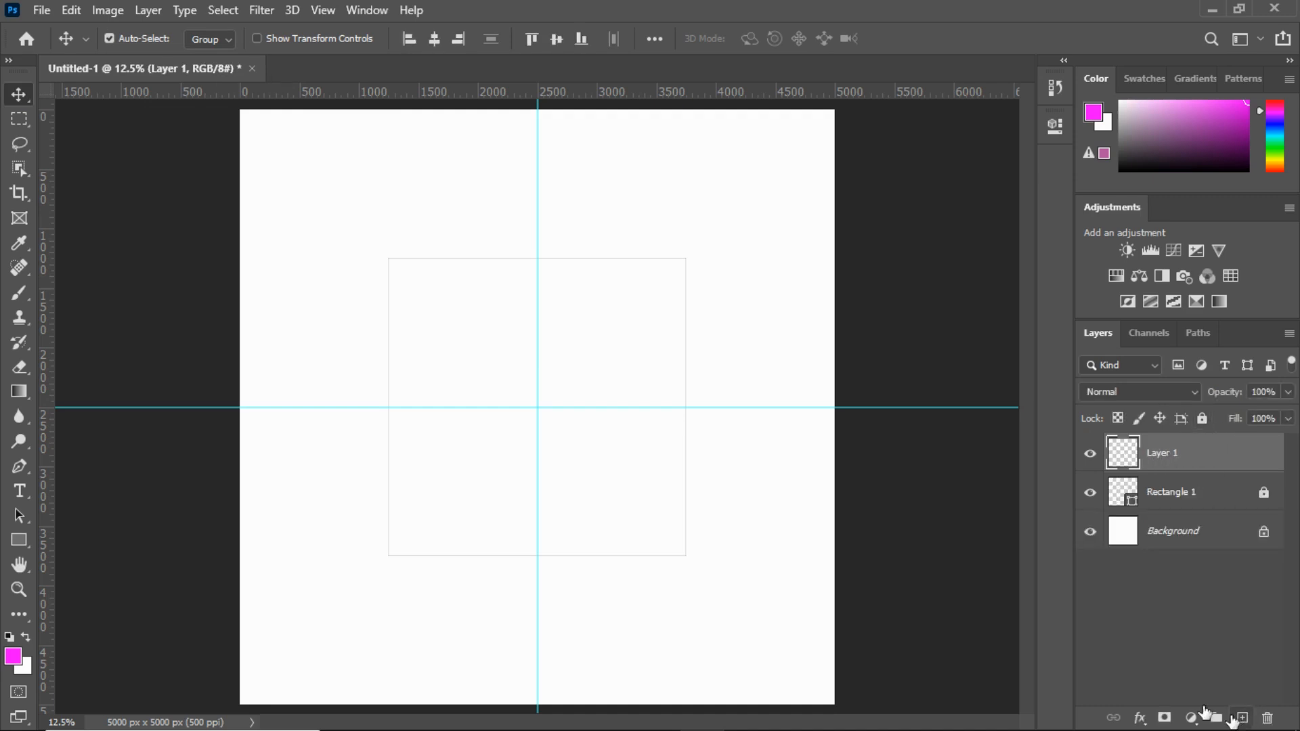
Step: Create a 1250 × 1250 px circle with the Ellipse tool
left_click(19, 540)
left_click(68, 577)
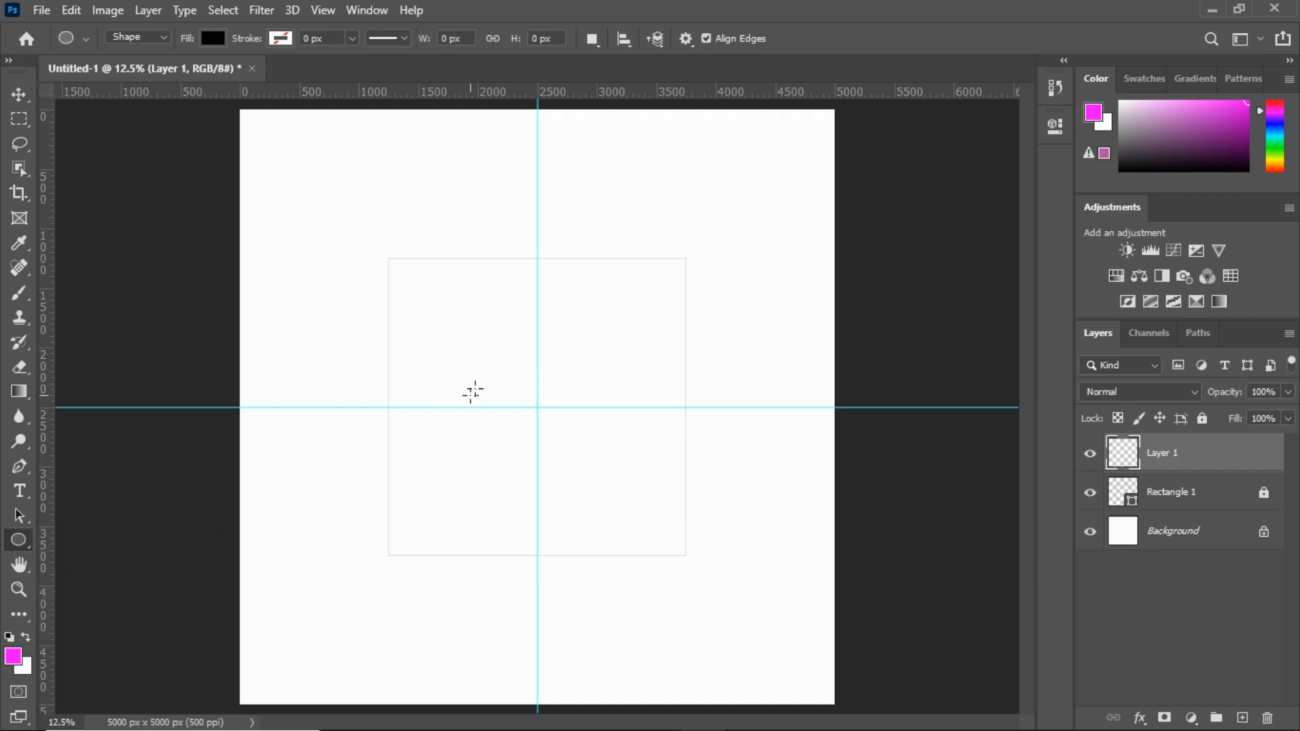
left_click(477, 349)
left_click_drag(645, 178, 642, 259)
left_click_drag(595, 296, 570, 309)
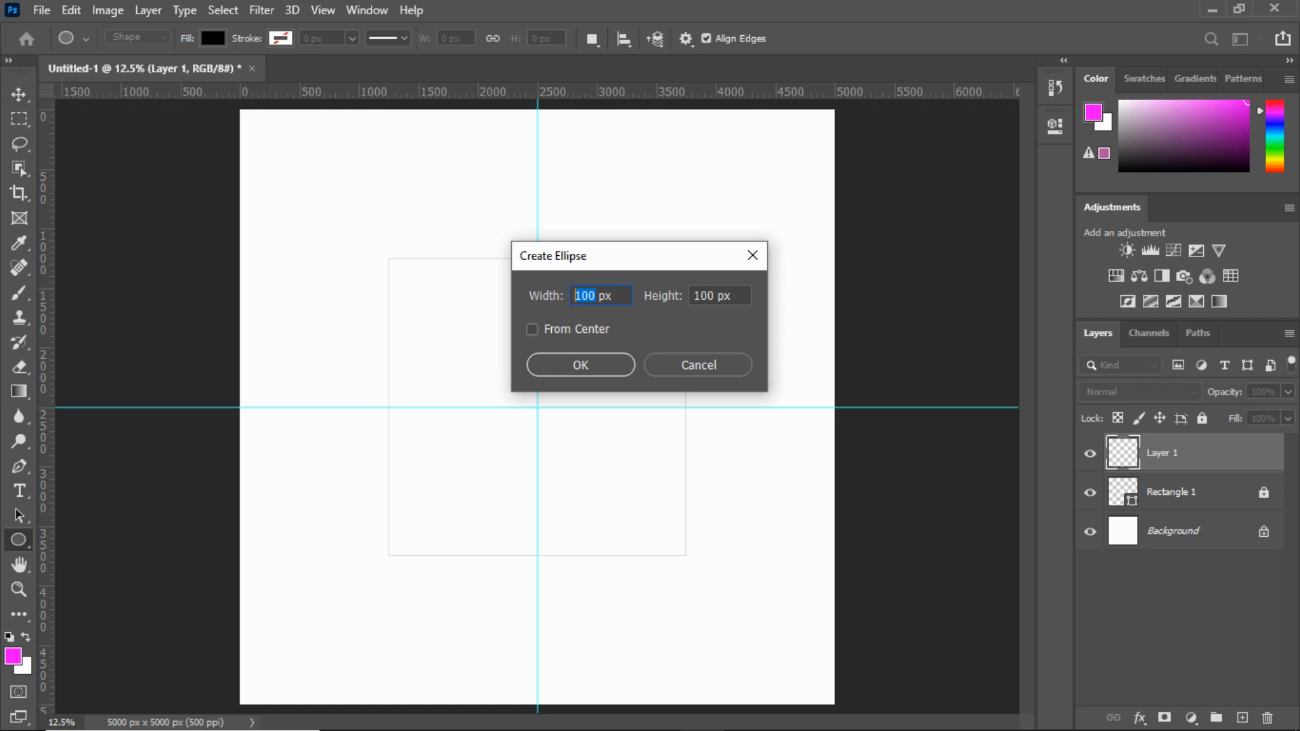
type("125")
double_click(704, 295)
type("125")
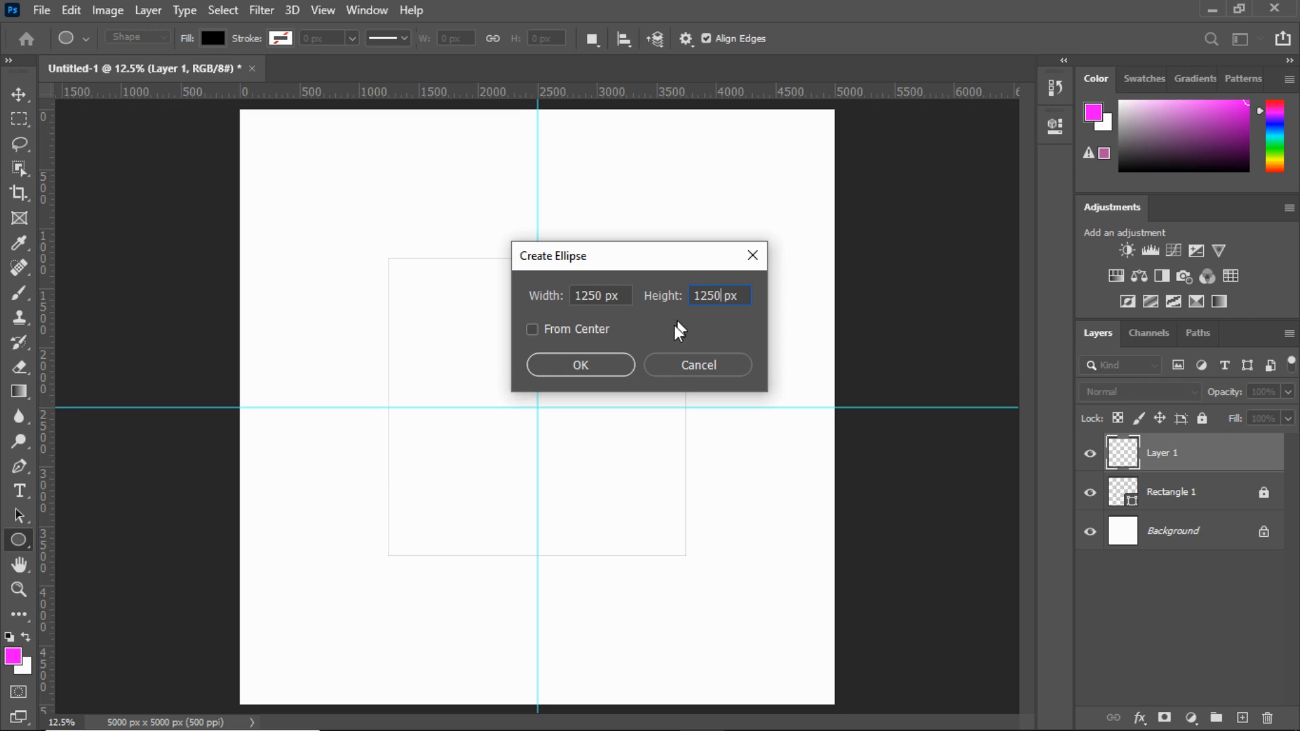
left_click(601, 368)
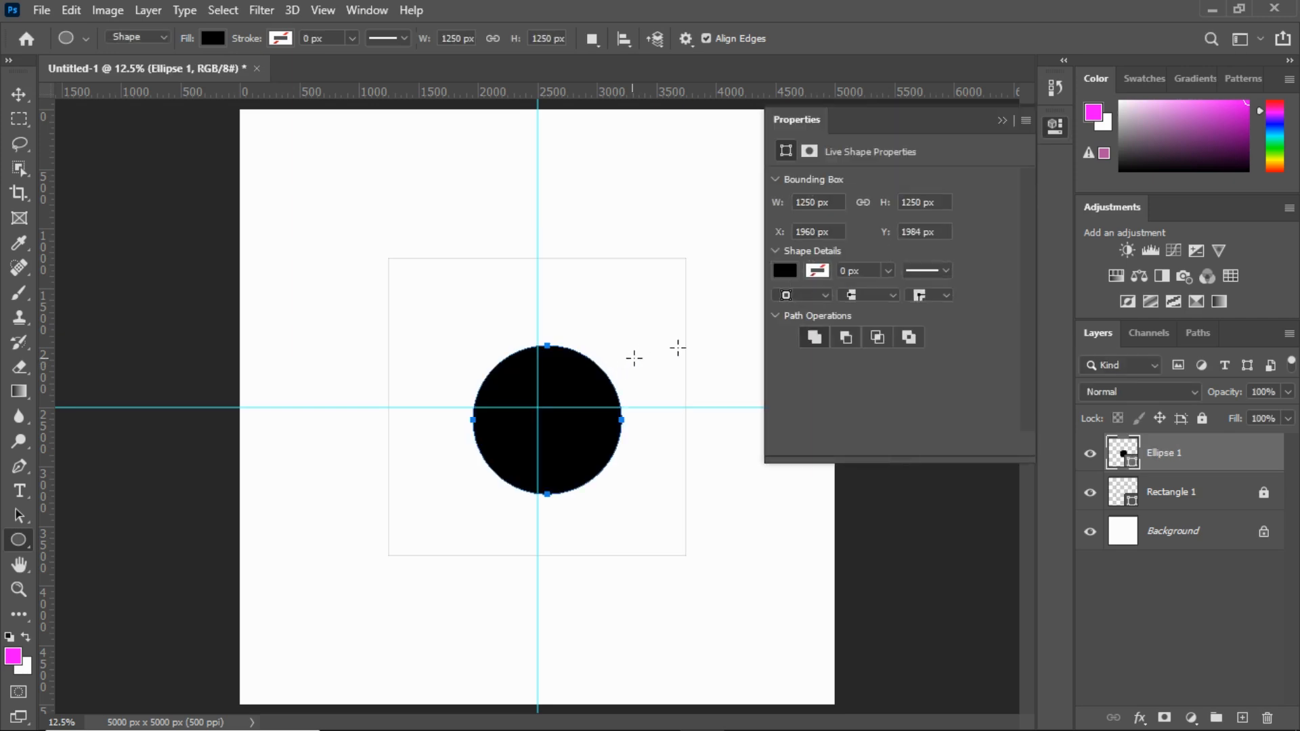
Step: Change the circle's fill to the recently used blue
left_click(787, 272)
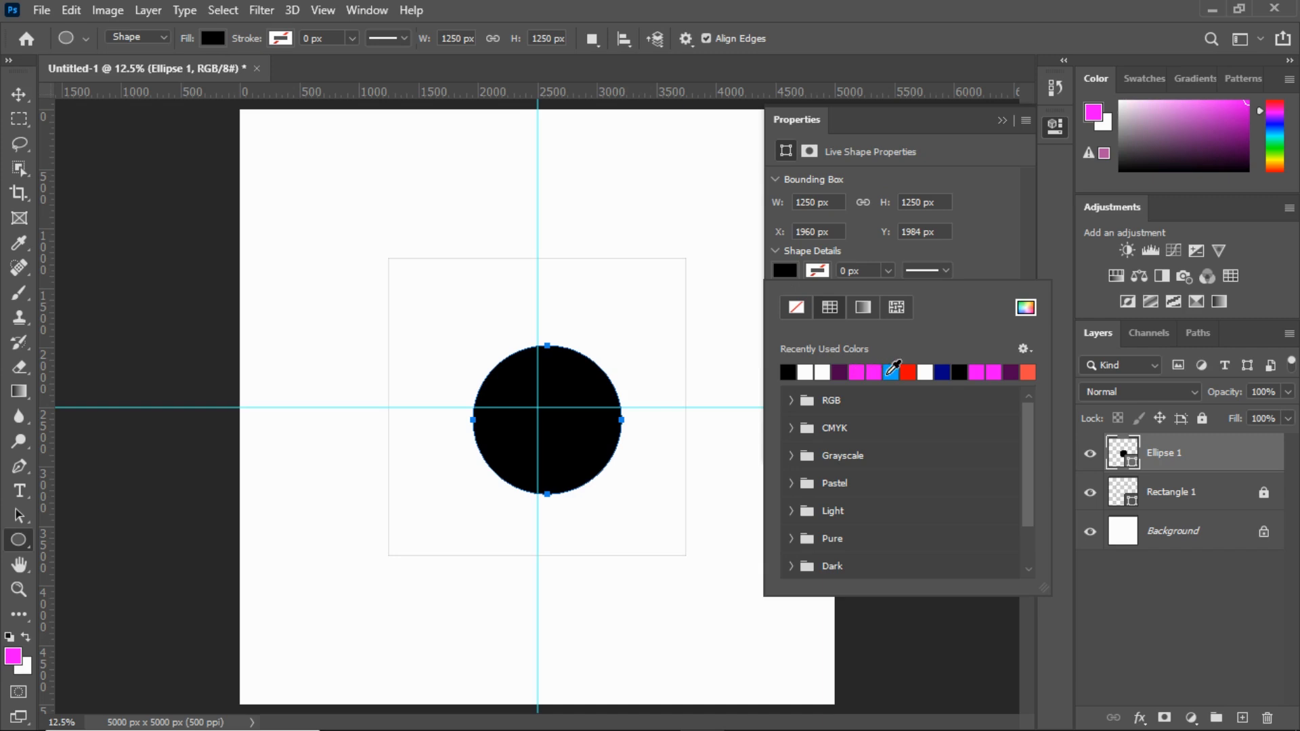
left_click(891, 371)
left_click(1001, 120)
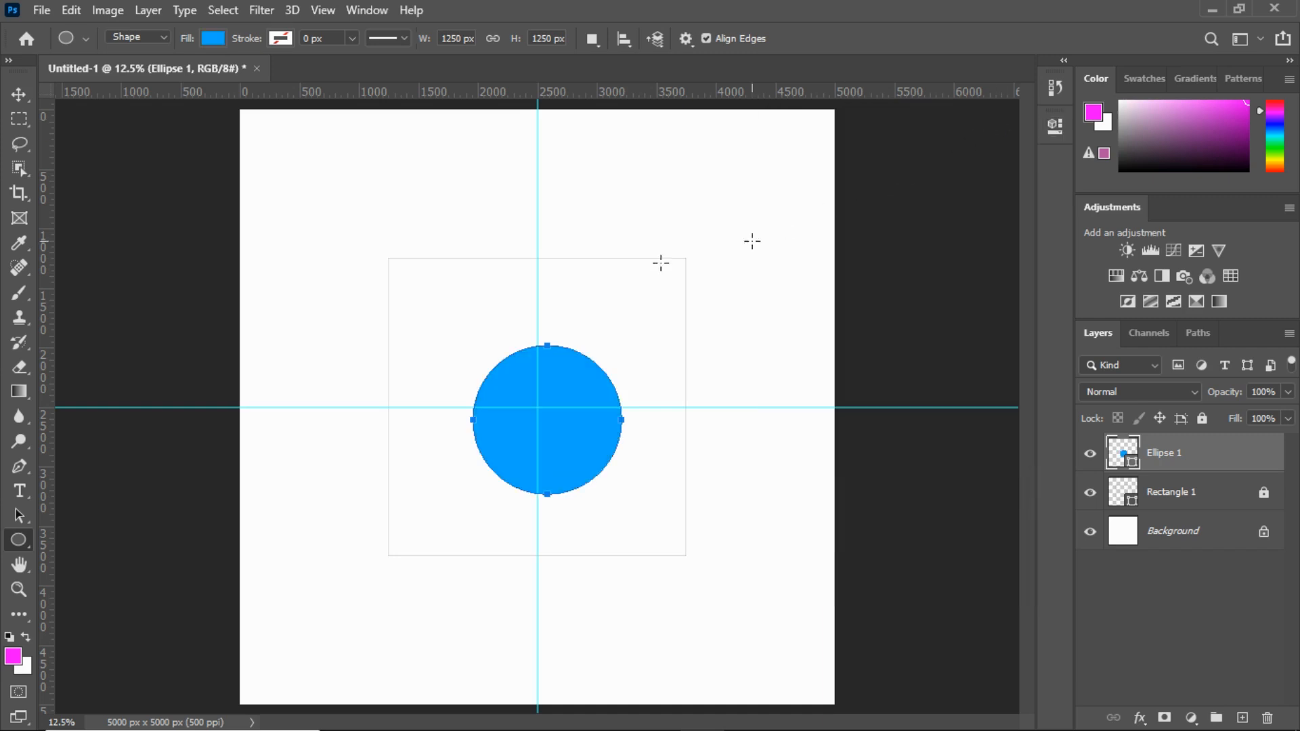
Step: Snap the blue circle into the square's upper-left quarter and place a copy centered where the vertical guide meets the square's top edge
left_click(18, 95)
left_click_drag(507, 368, 526, 253)
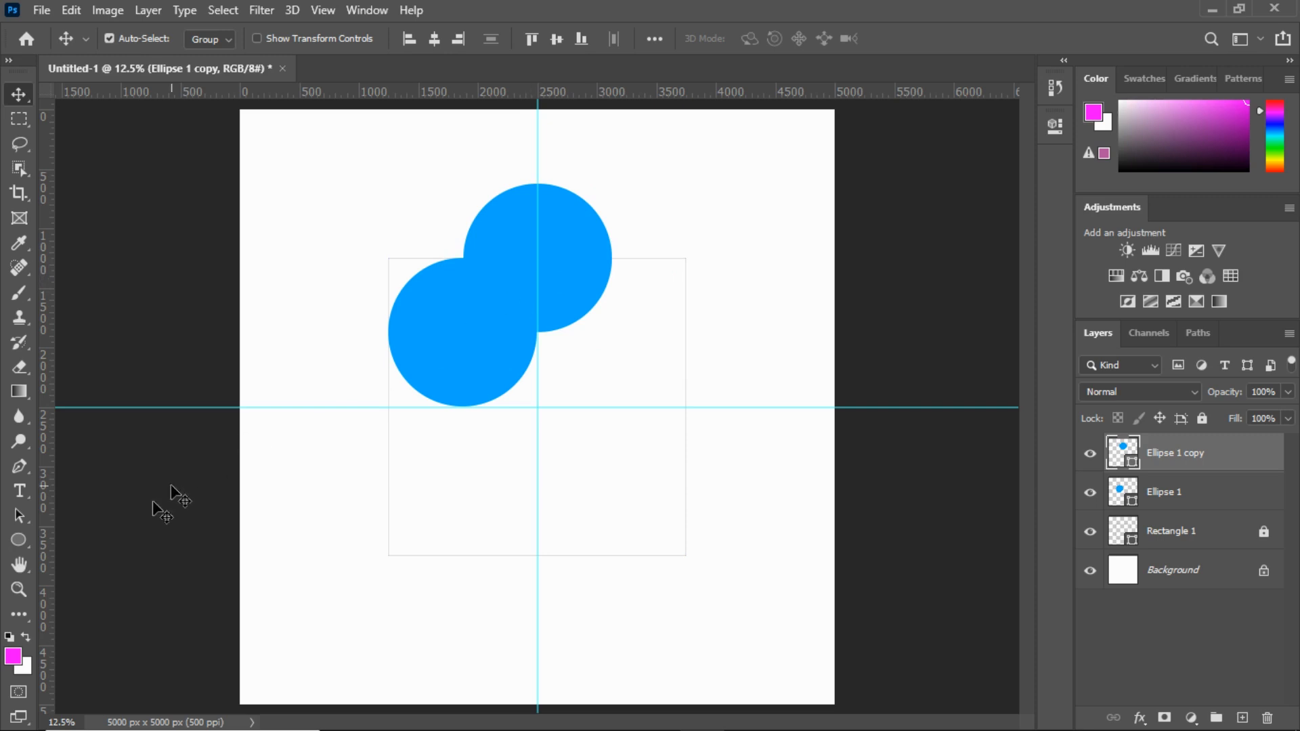
Step: Create a 1250 × 1250 px square with the Rectangle tool
left_click(19, 541)
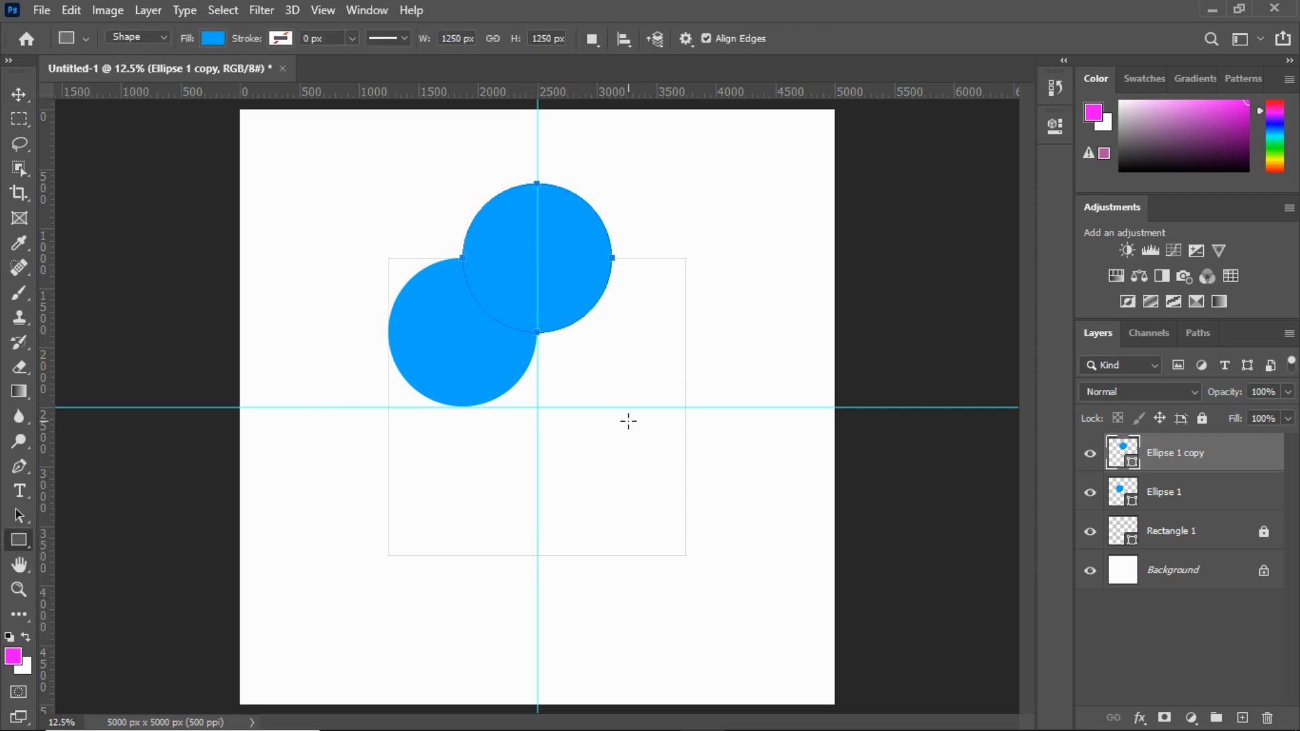
left_click(618, 454)
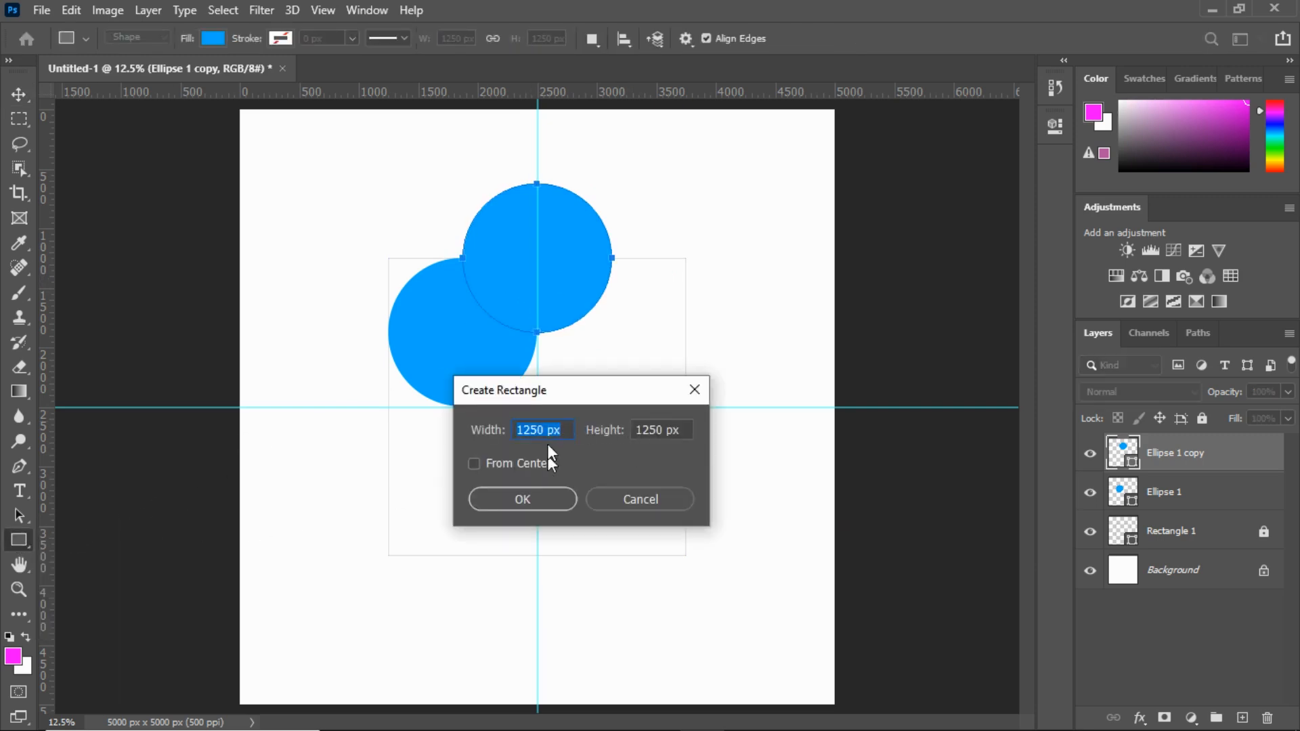
left_click_drag(545, 432, 517, 449)
type("1250")
left_click_drag(677, 430, 624, 441)
type("1")
left_click(526, 501)
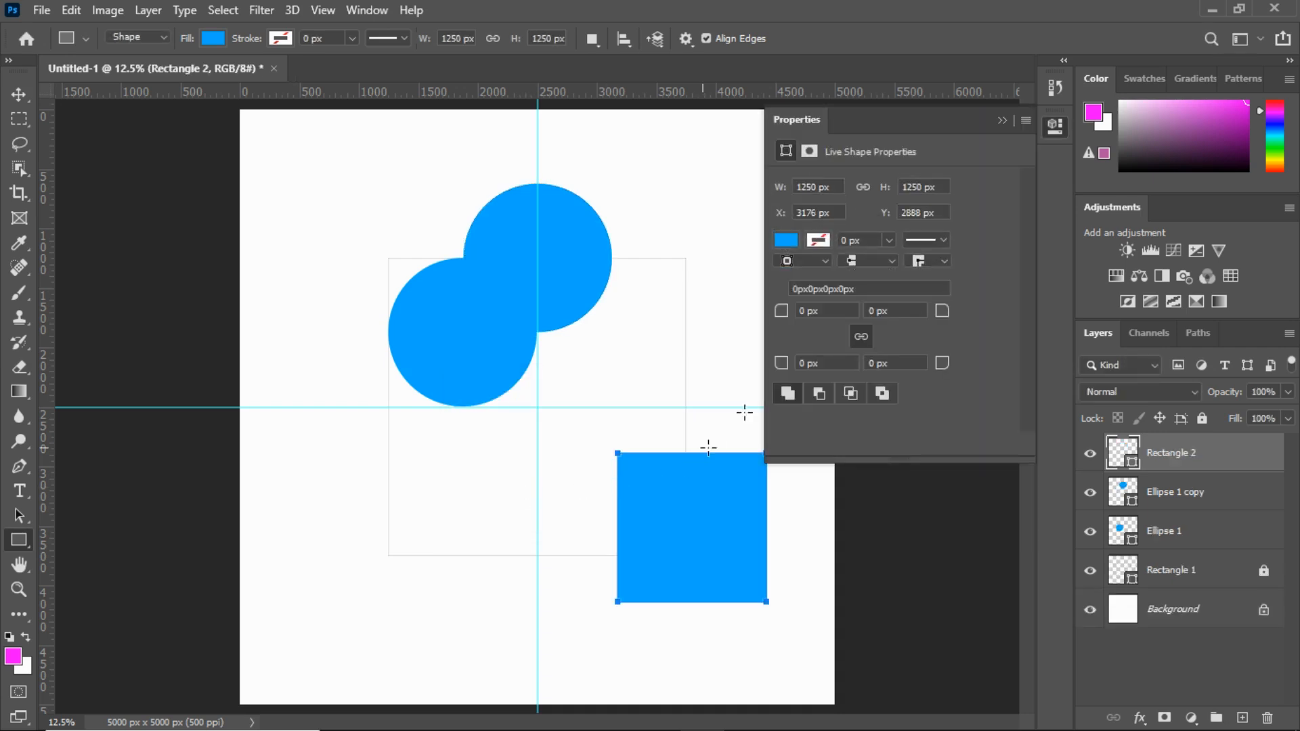
Step: Fill the new small square with magenta and snap it into the upper-right quarter of the outlined square
left_click(778, 241)
left_click(875, 344)
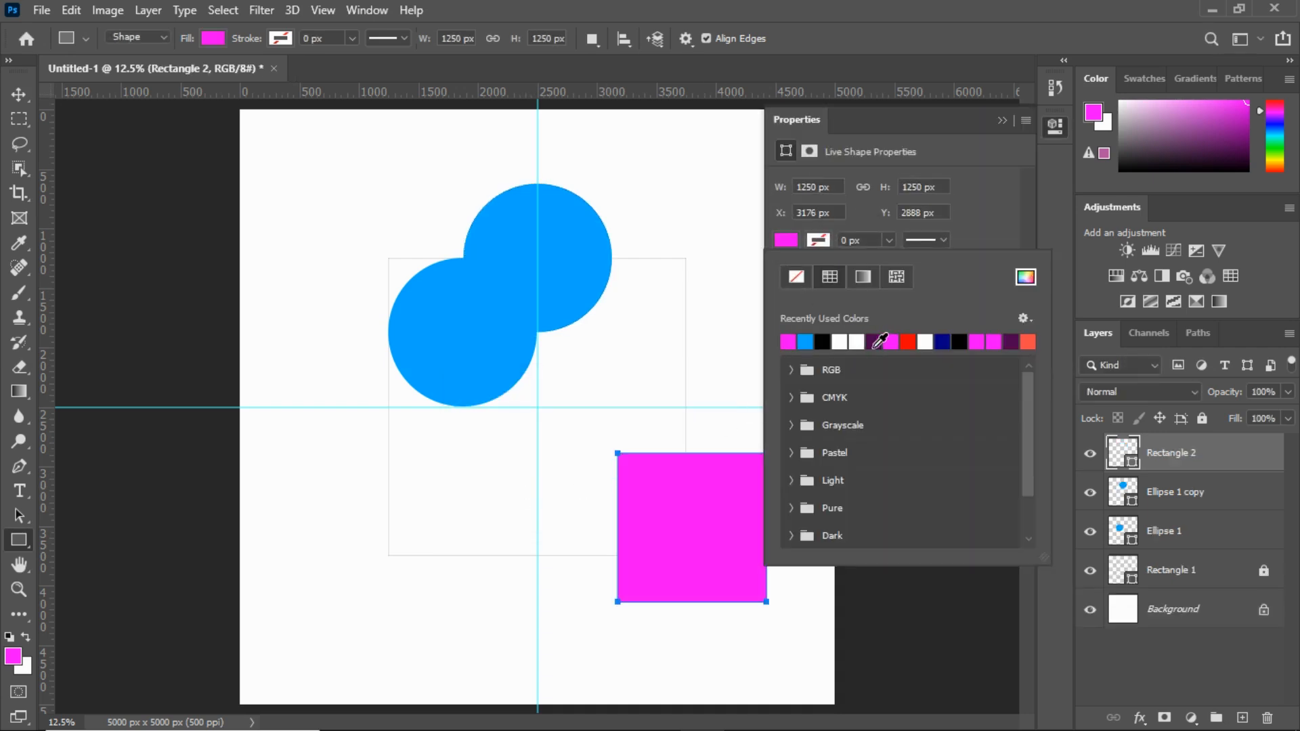
left_click(1001, 121)
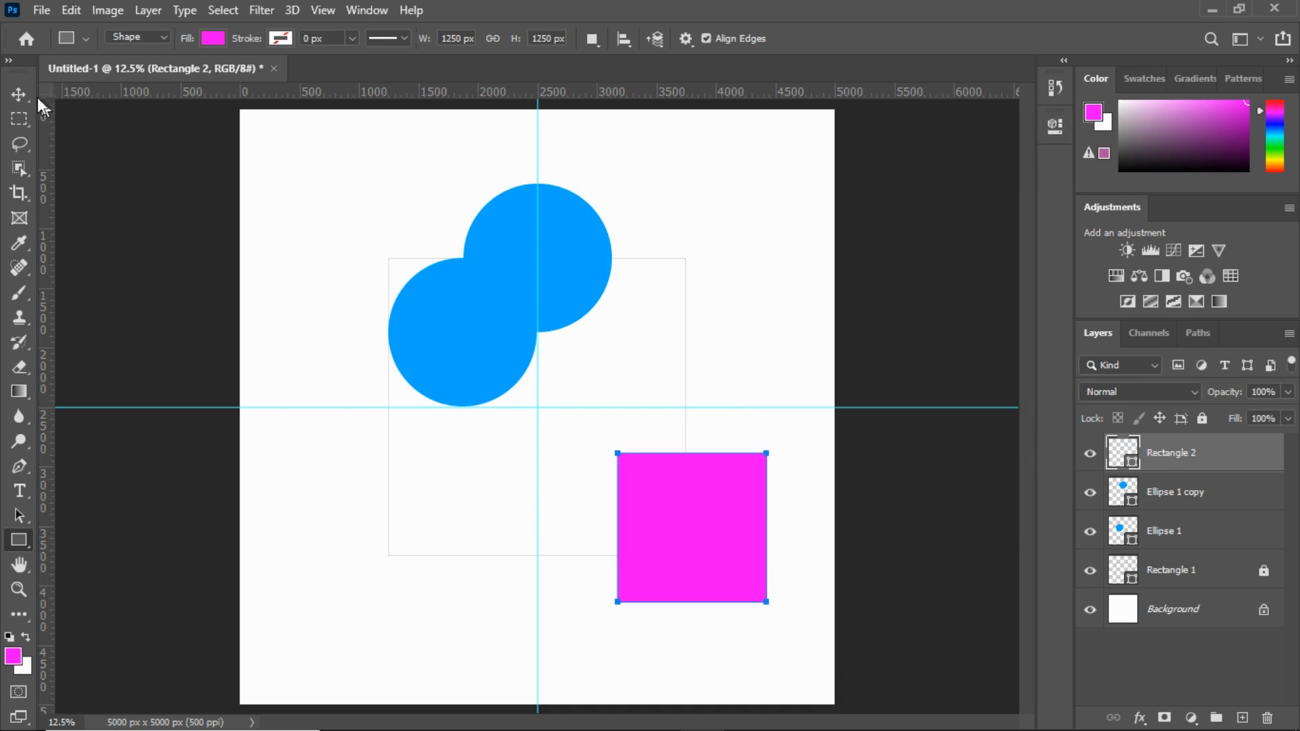
key("v")
left_click_drag(704, 534, 627, 340)
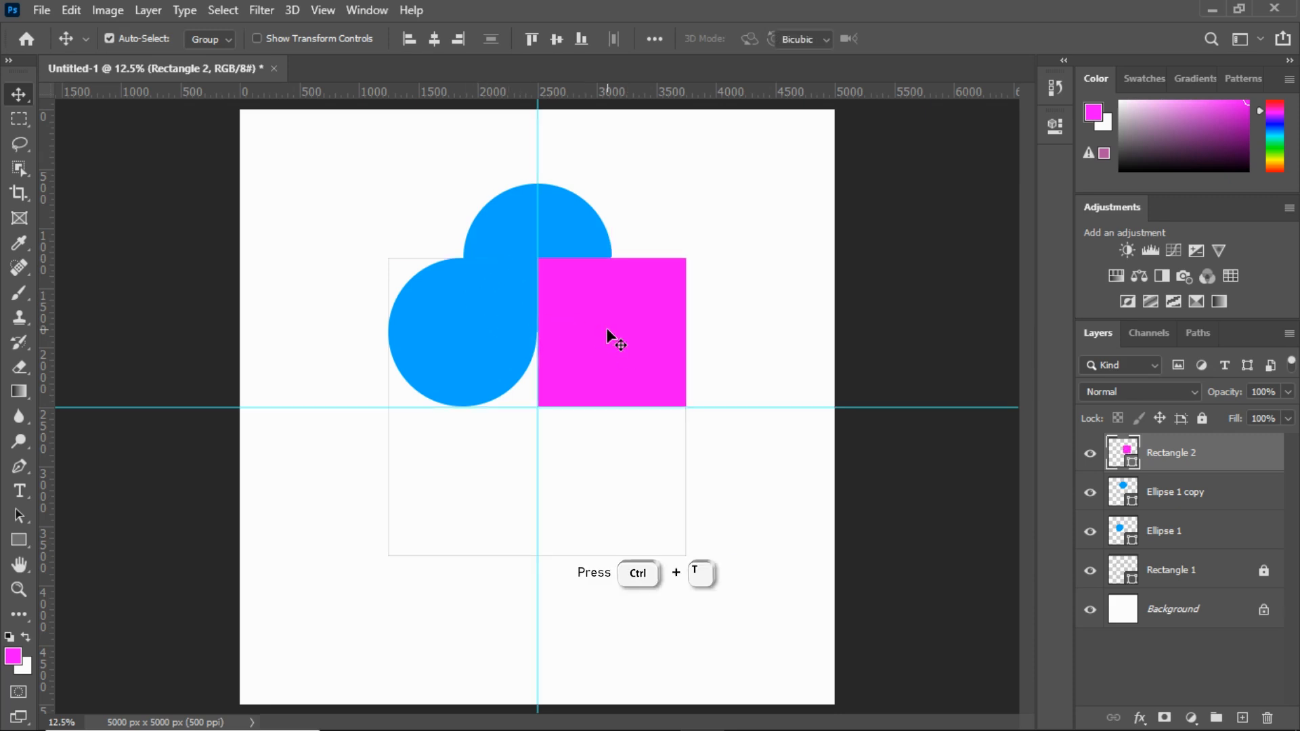
Step: Halve the magenta square's width to 50% with Free Transform, keeping its right edge on the guide square's right edge
key("ctrl+t")
left_click_drag(541, 331, 606, 312)
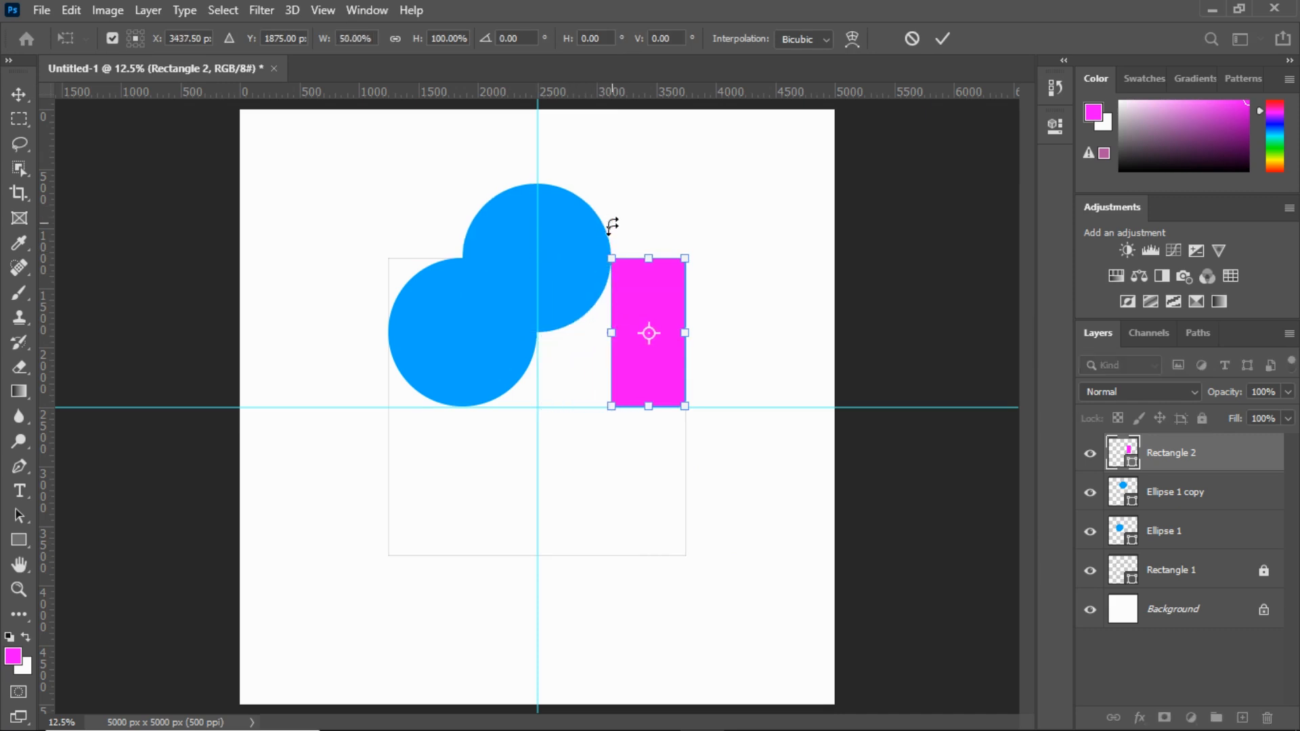
left_click(942, 38)
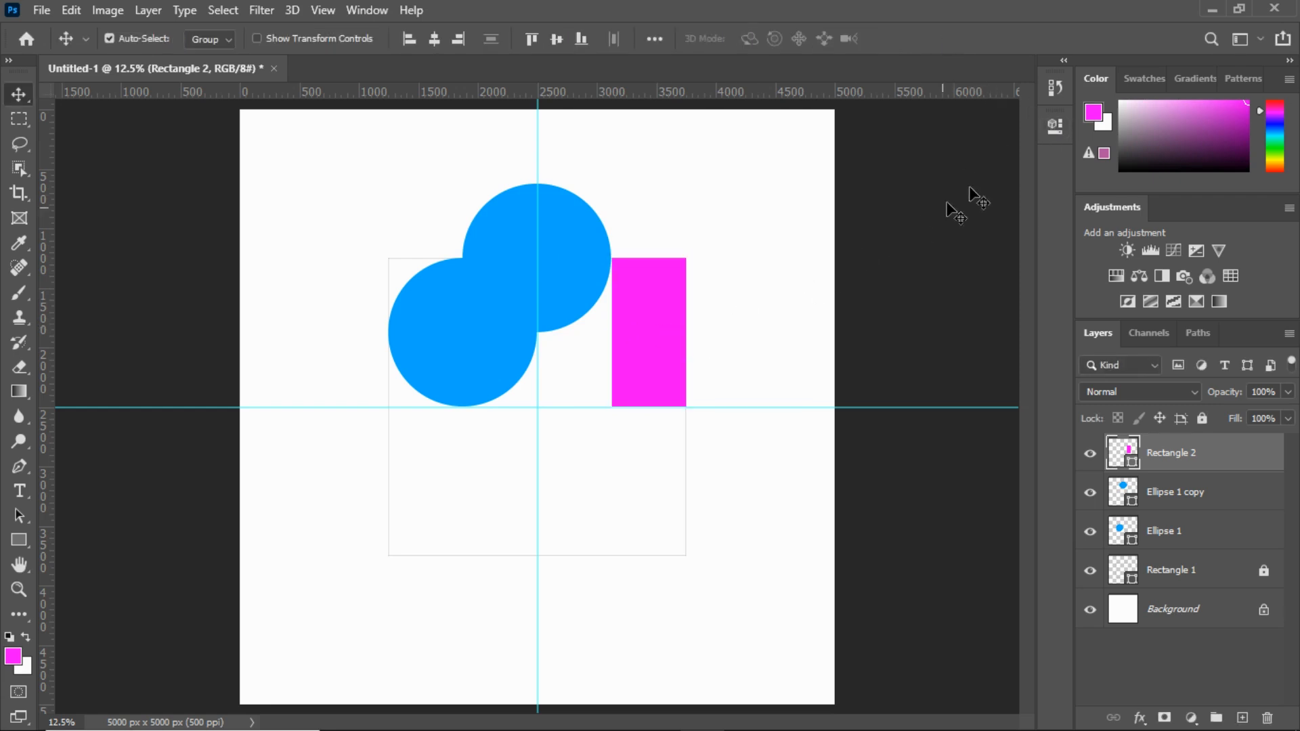
Step: Unlink the magenta rectangle's corner radii and round only its lower-right corner to 625 px
left_click(1048, 128)
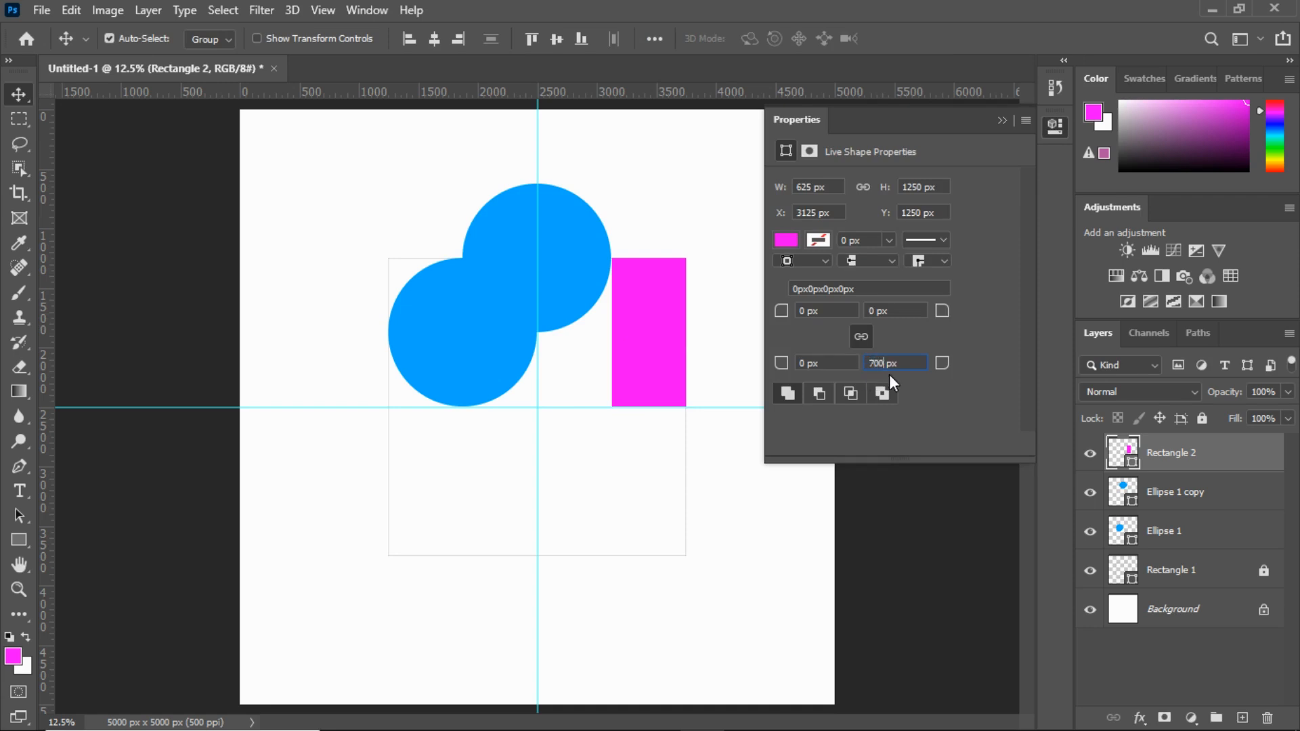
key("Return")
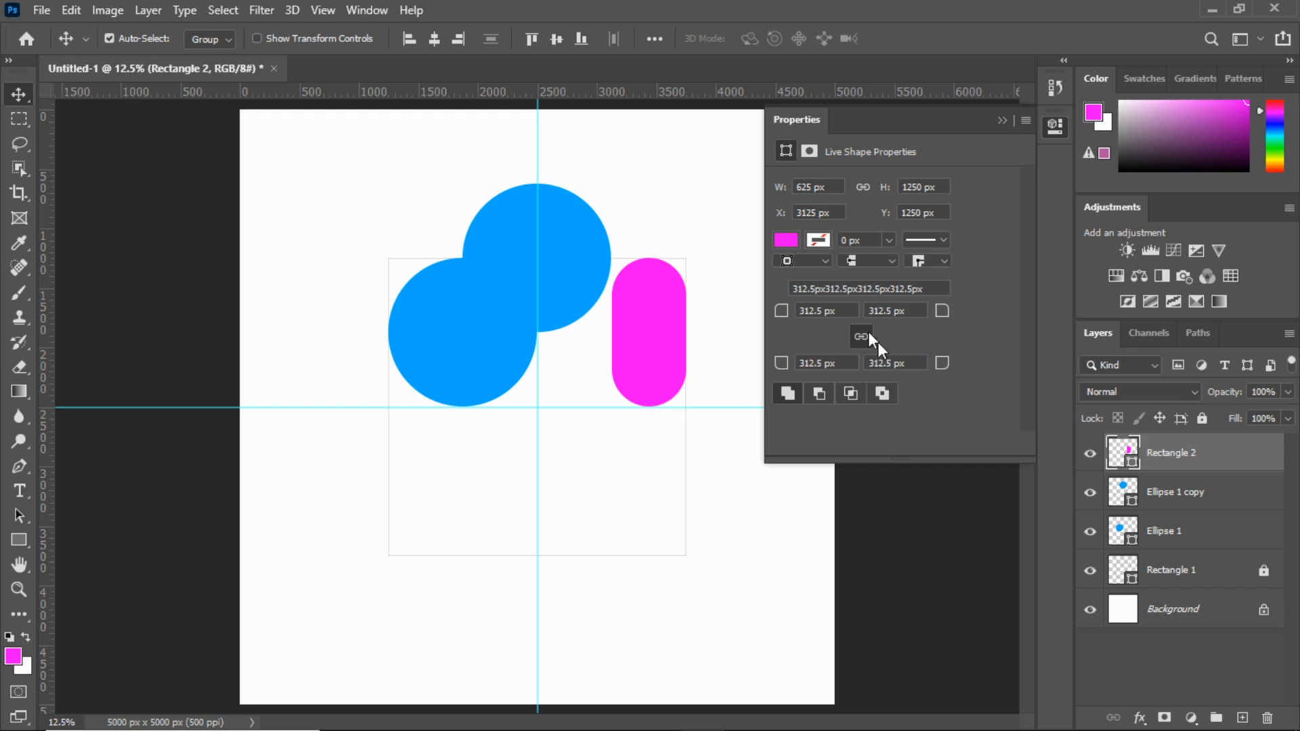
key("ctrl+z")
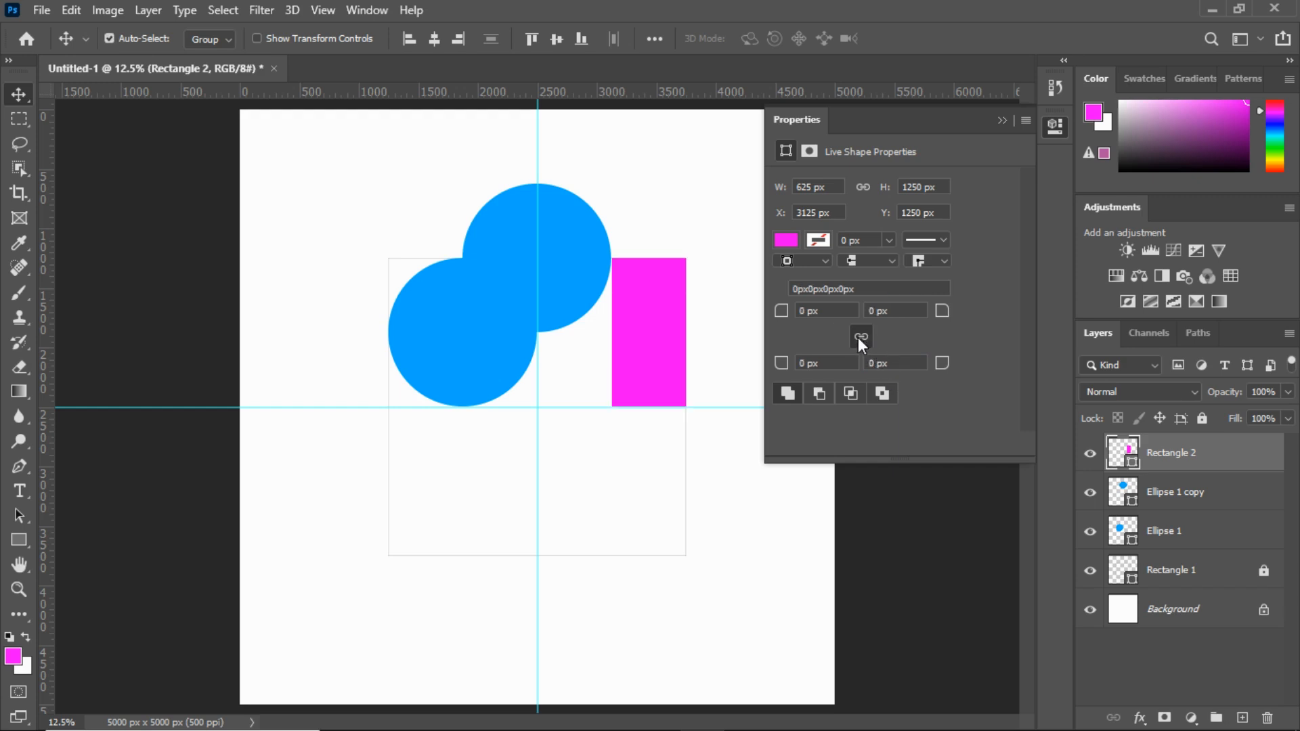
left_click(861, 338)
key("Return")
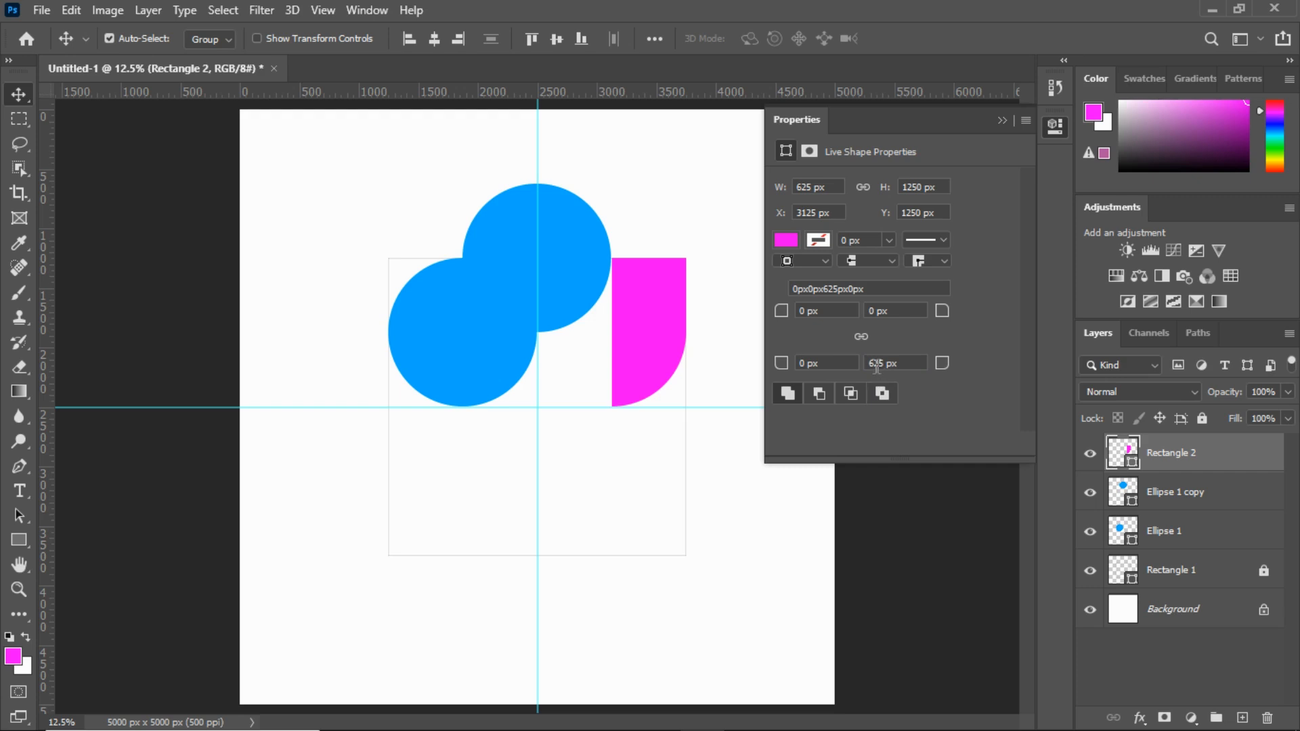
left_click(1002, 119)
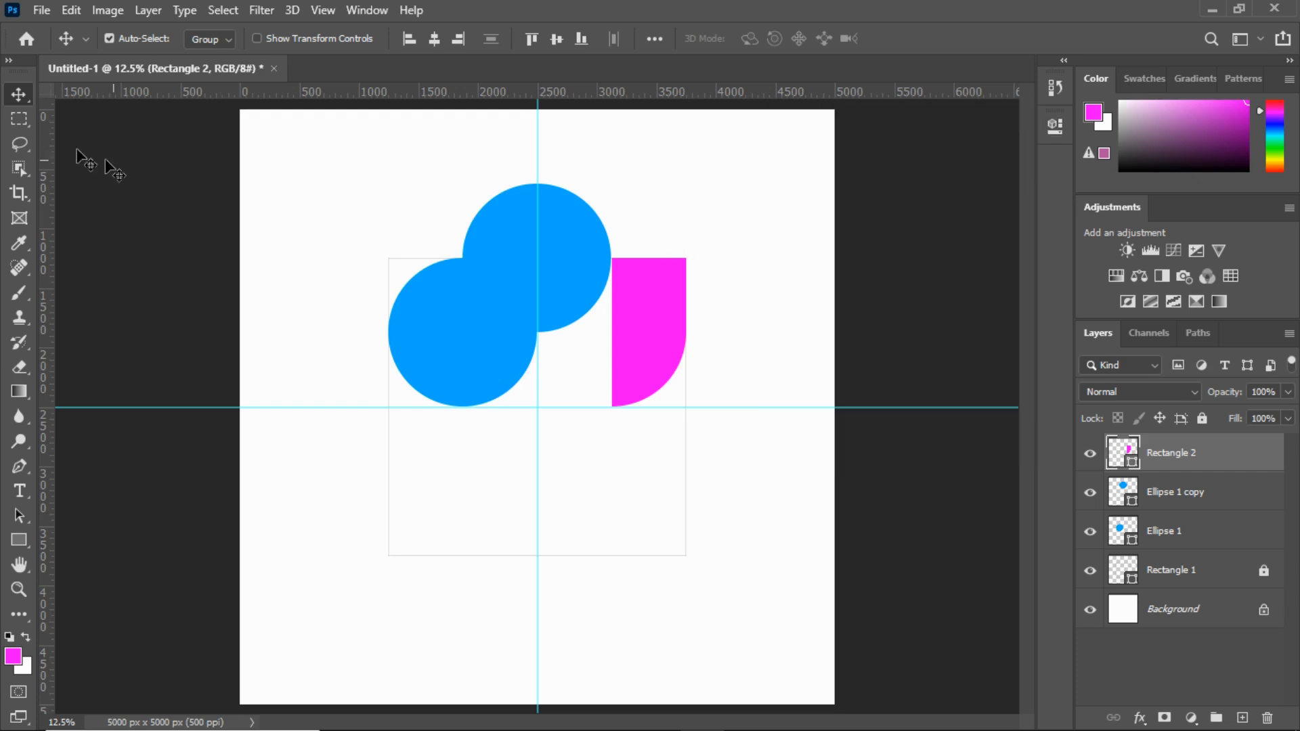
Step: Duplicate the magenta shape, with one instance against the canvas's right edge, and rotate the instance inside the guide square by 180°
mouse_move(660, 315)
left_mouse_down()
mouse_move(804, 313)
mouse_move(793, 325)
mouse_move(652, 322)
left_mouse_up()
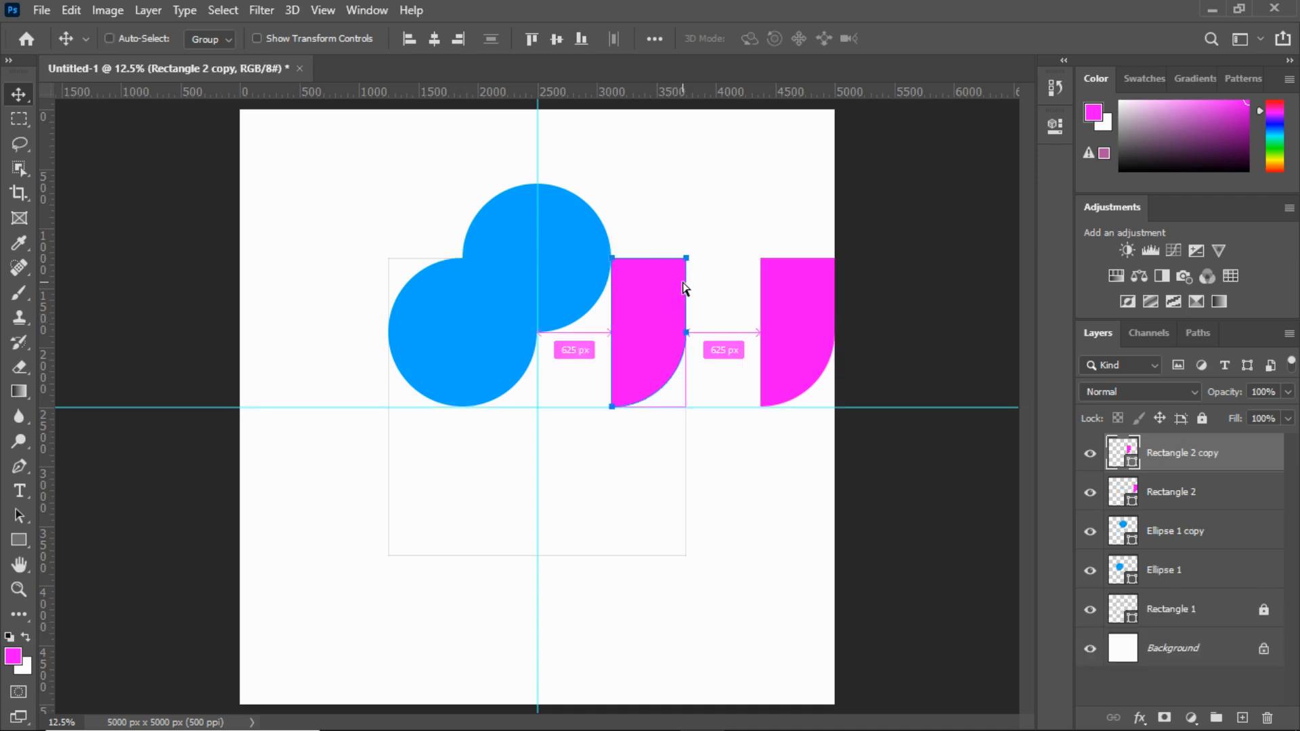
key("ctrl+t")
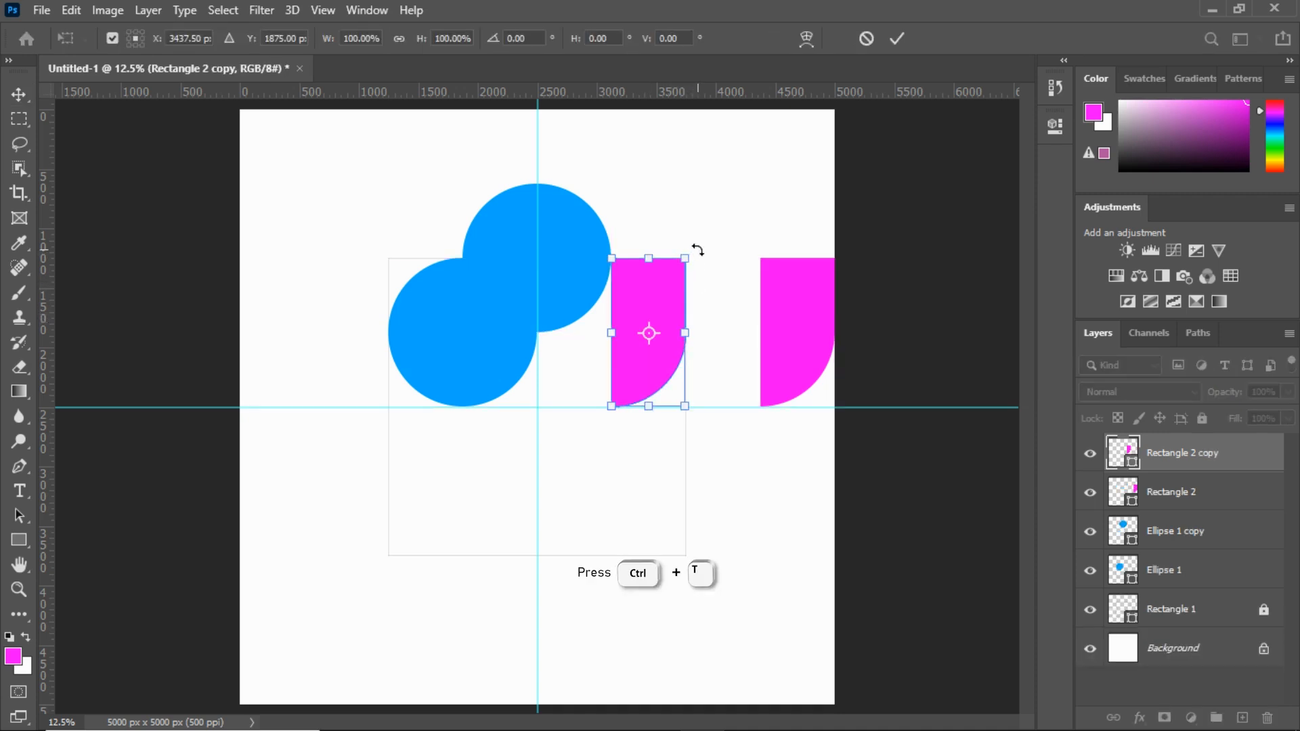
left_click_drag(697, 250, 586, 431)
right_click(654, 379)
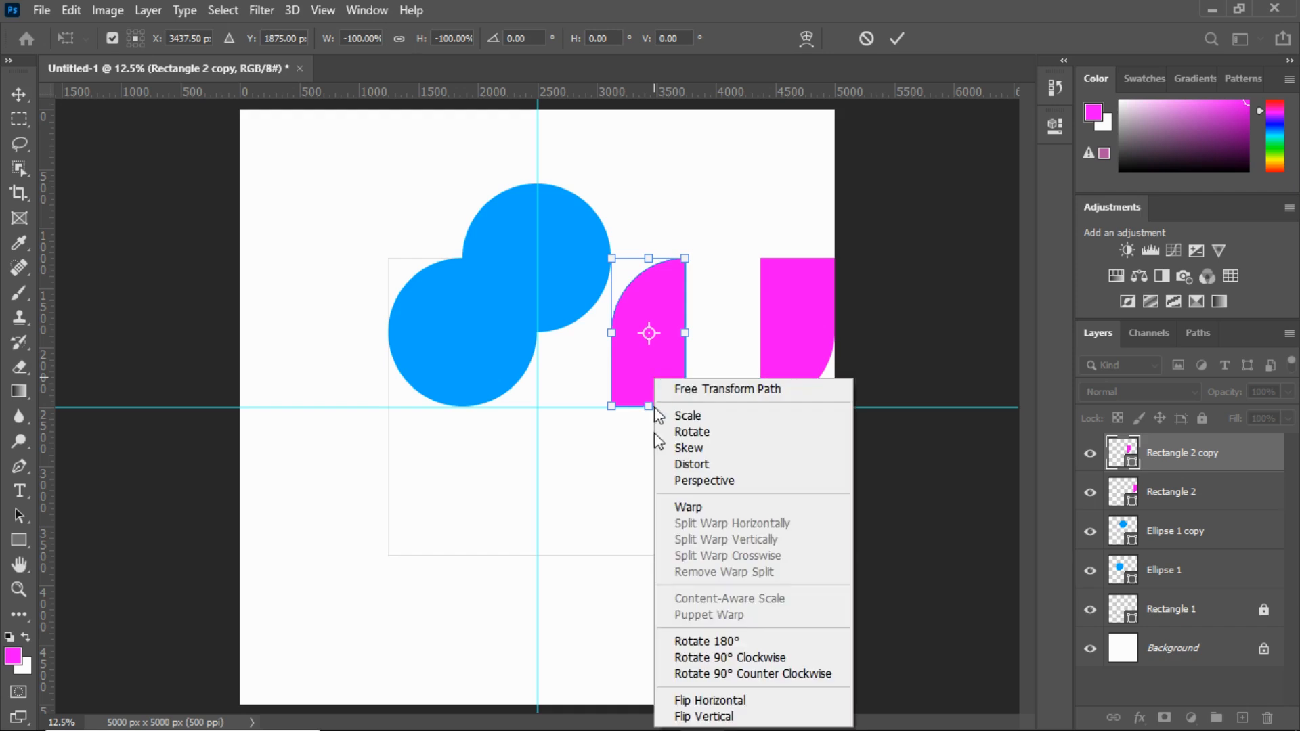
left_click(700, 698)
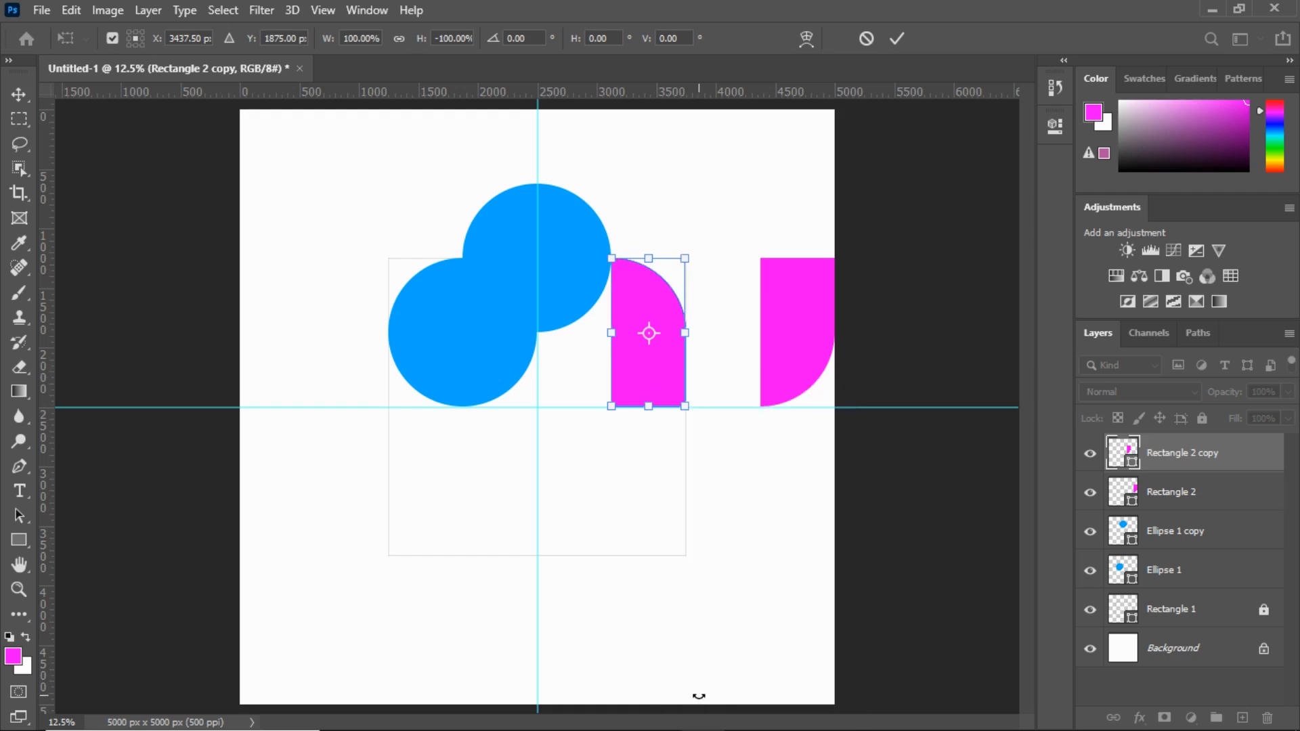
key("ctrl+z")
Step: Flip the rotated magenta copy vertically so its rounded corner faces lower left, and tilt it by 15°
right_click(644, 293)
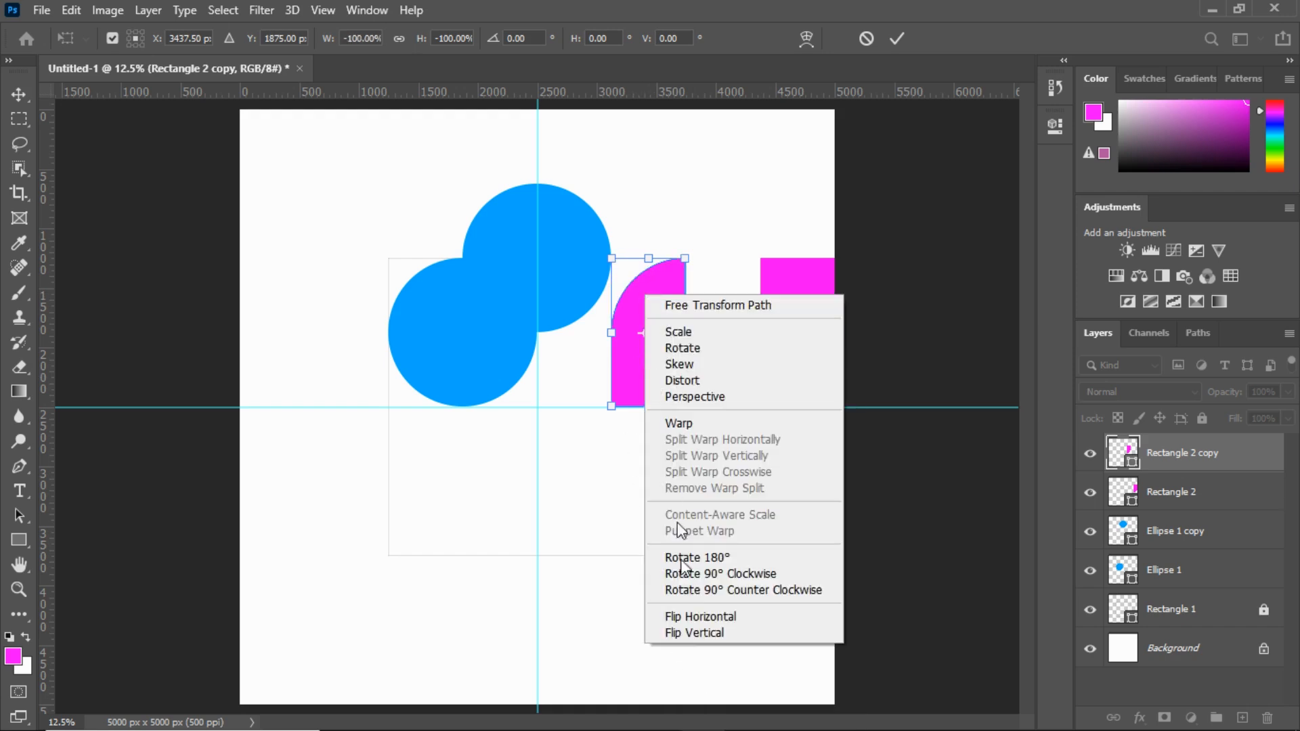
left_click(695, 633)
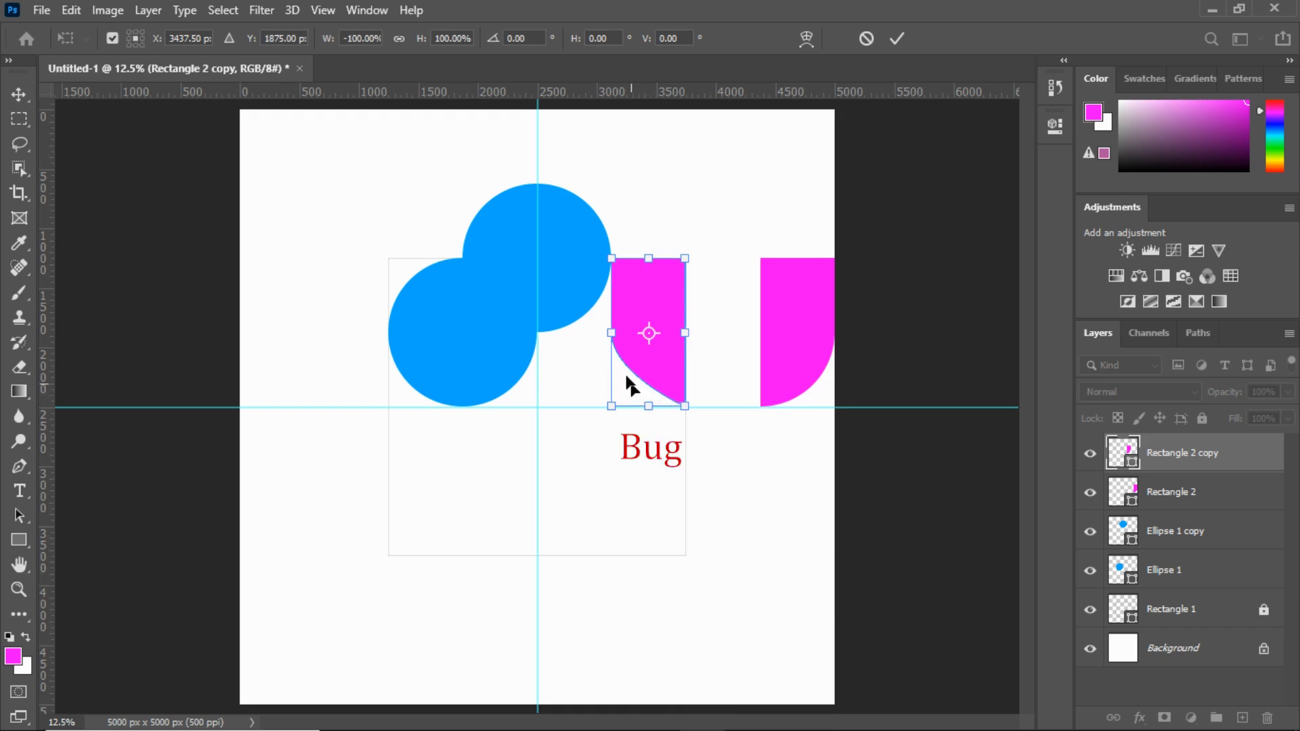
left_click_drag(690, 420, 711, 414)
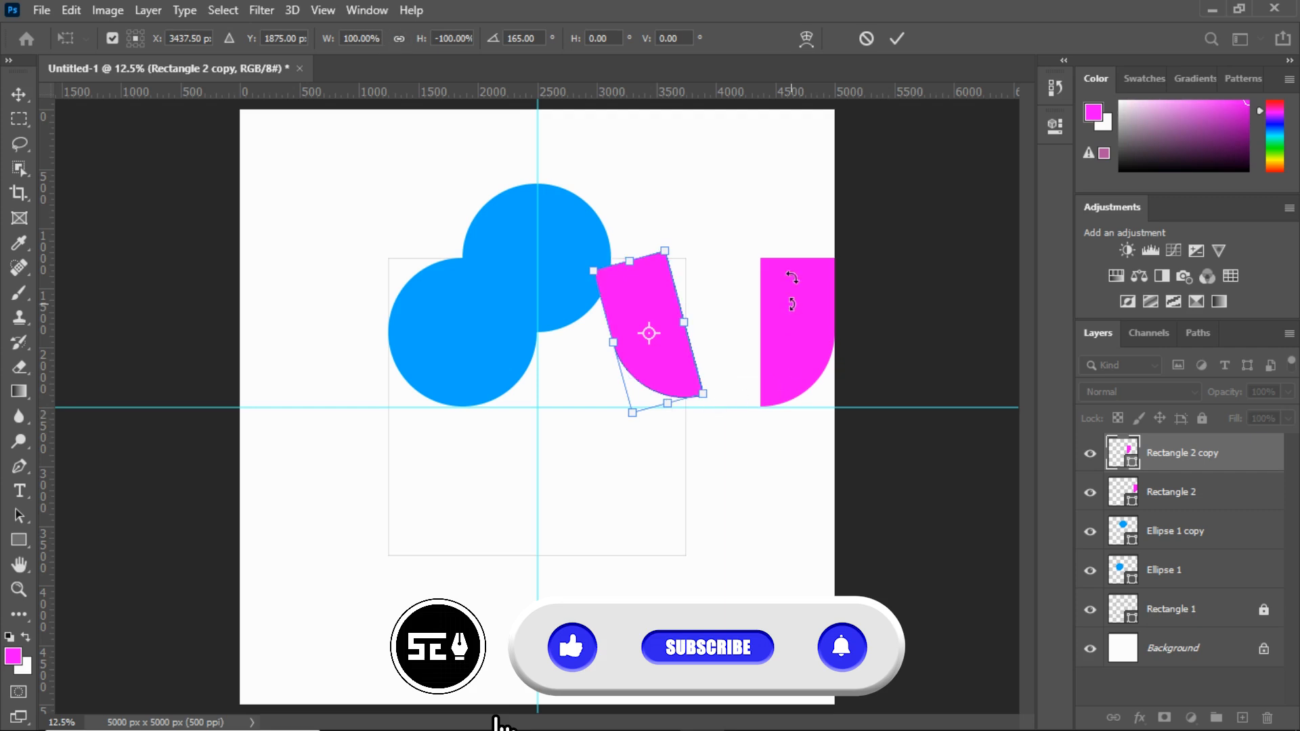
left_click(896, 38)
Step: Rotate the tilted magenta copy back upright and snap it against the vertical guide beneath the guide square's top edge
left_click(606, 295)
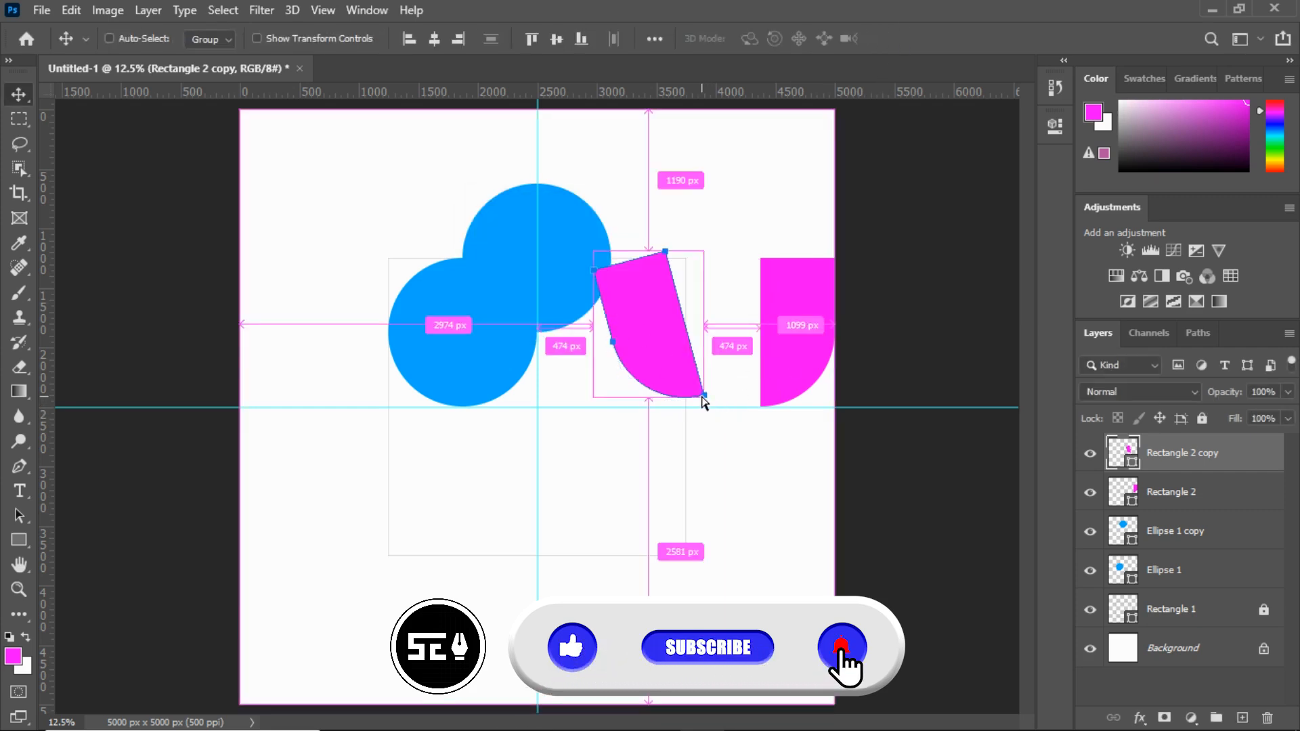
key("ctrl+t")
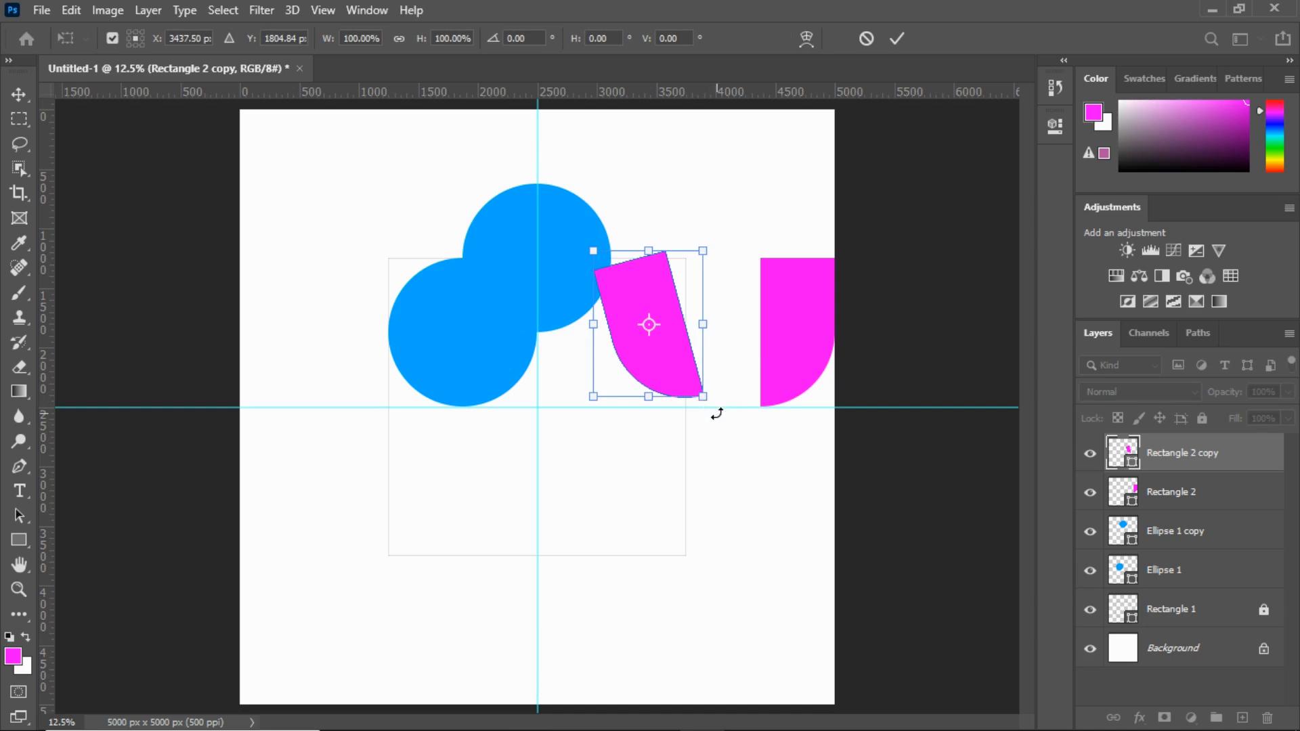
mouse_move(717, 413)
left_mouse_down()
mouse_move(667, 441)
mouse_move(696, 421)
left_mouse_up()
left_click(887, 43)
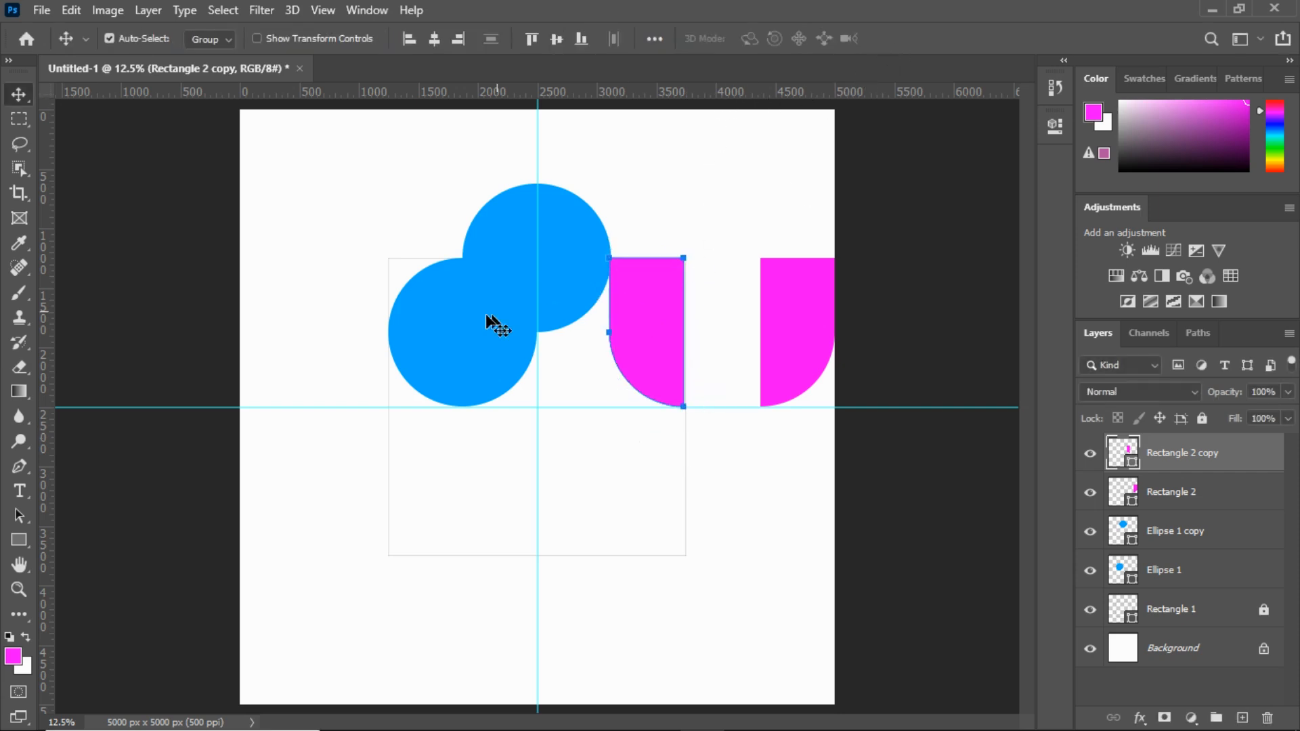
left_click_drag(651, 309, 579, 311)
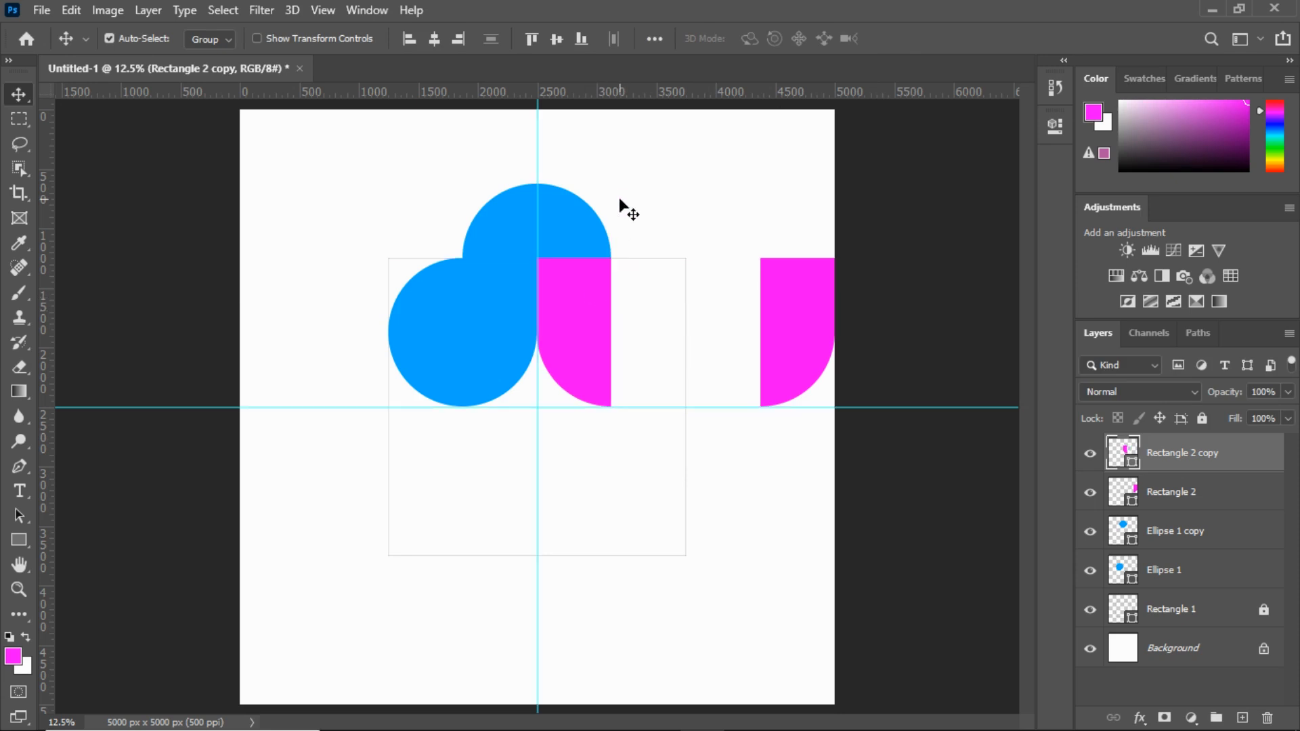
Step: Unite the magenta copy with the upper blue circle into one shape
left_click_drag(620, 200, 583, 283)
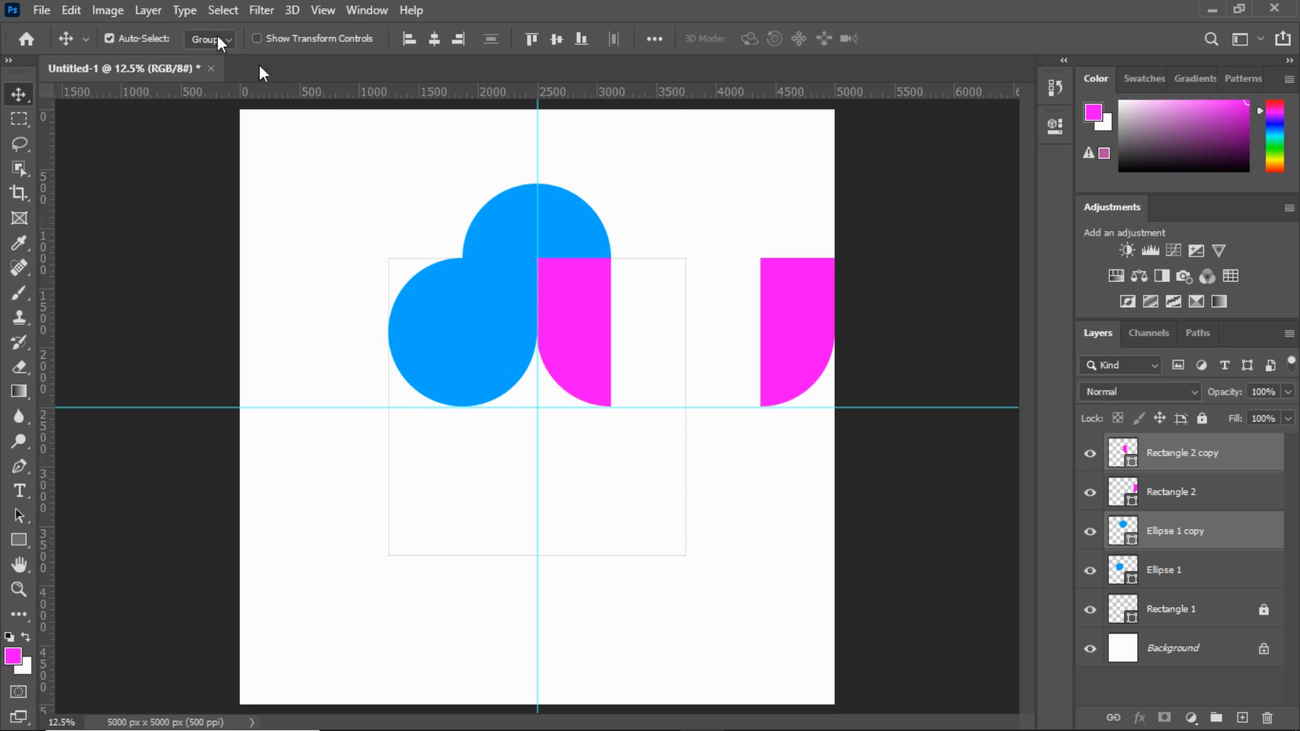
left_click(147, 10)
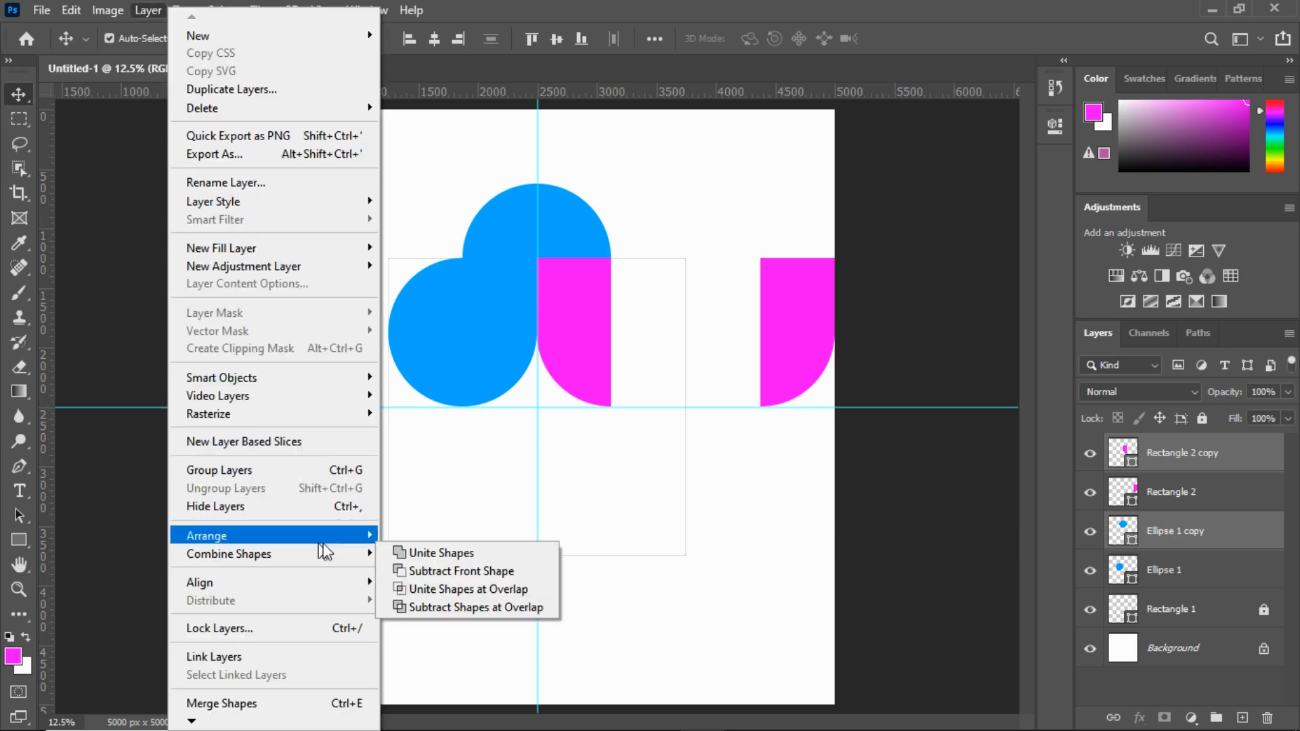
mouse_move(352, 554)
left_click(440, 553)
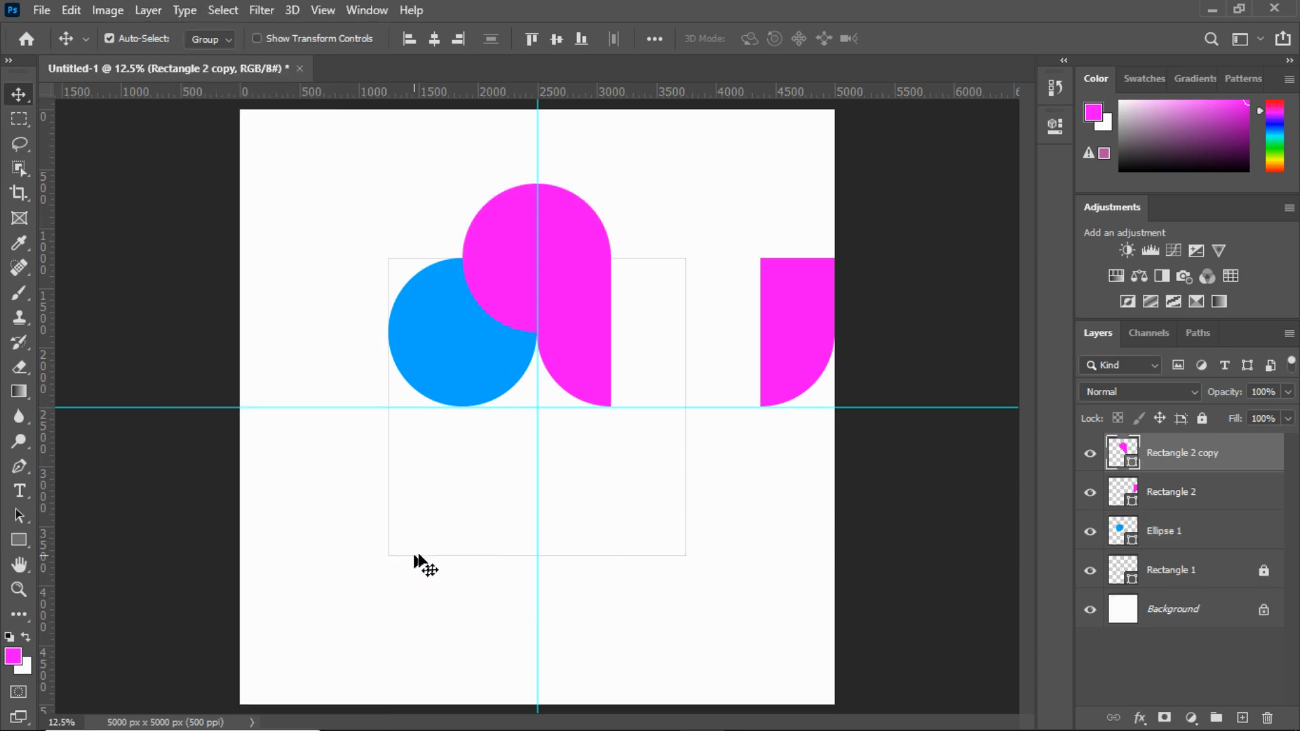
Step: Bring the Ellipse 1 circle to the top of the layer stack and subtract it from the united magenta shape
left_click(463, 335)
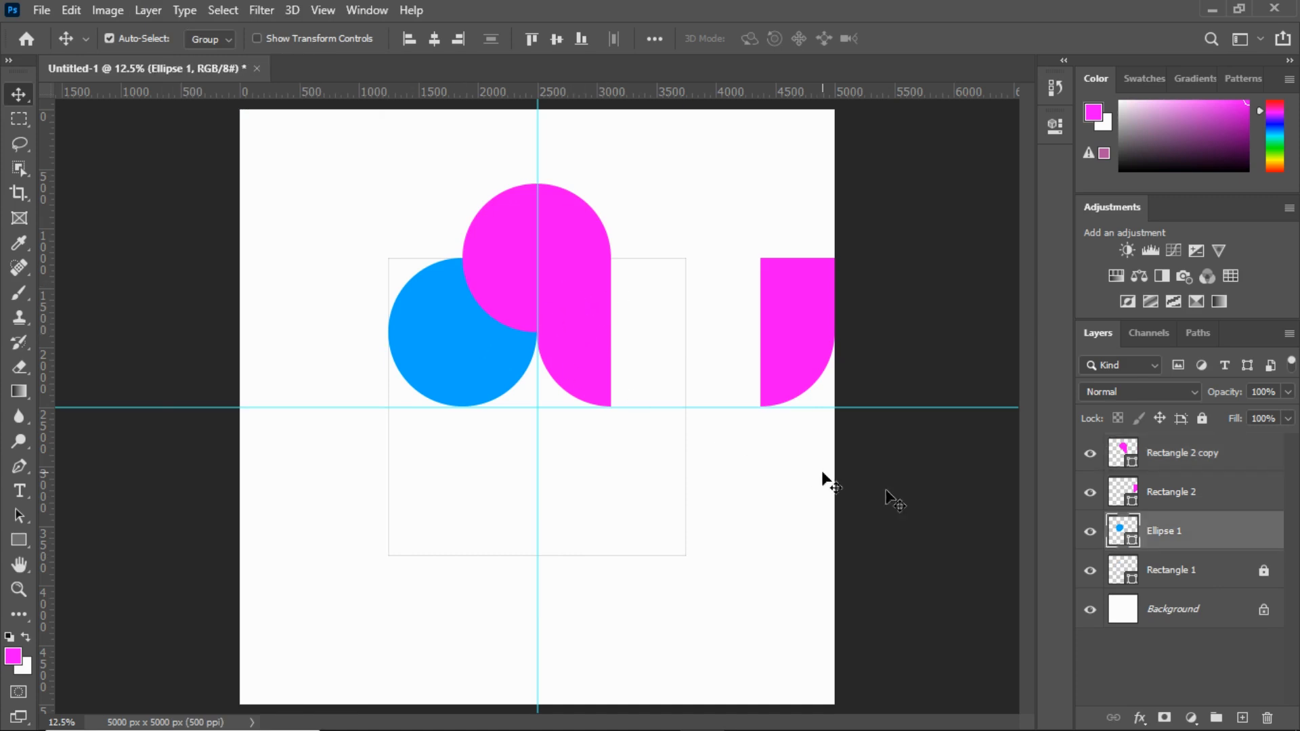
left_click_drag(1122, 534, 1137, 447)
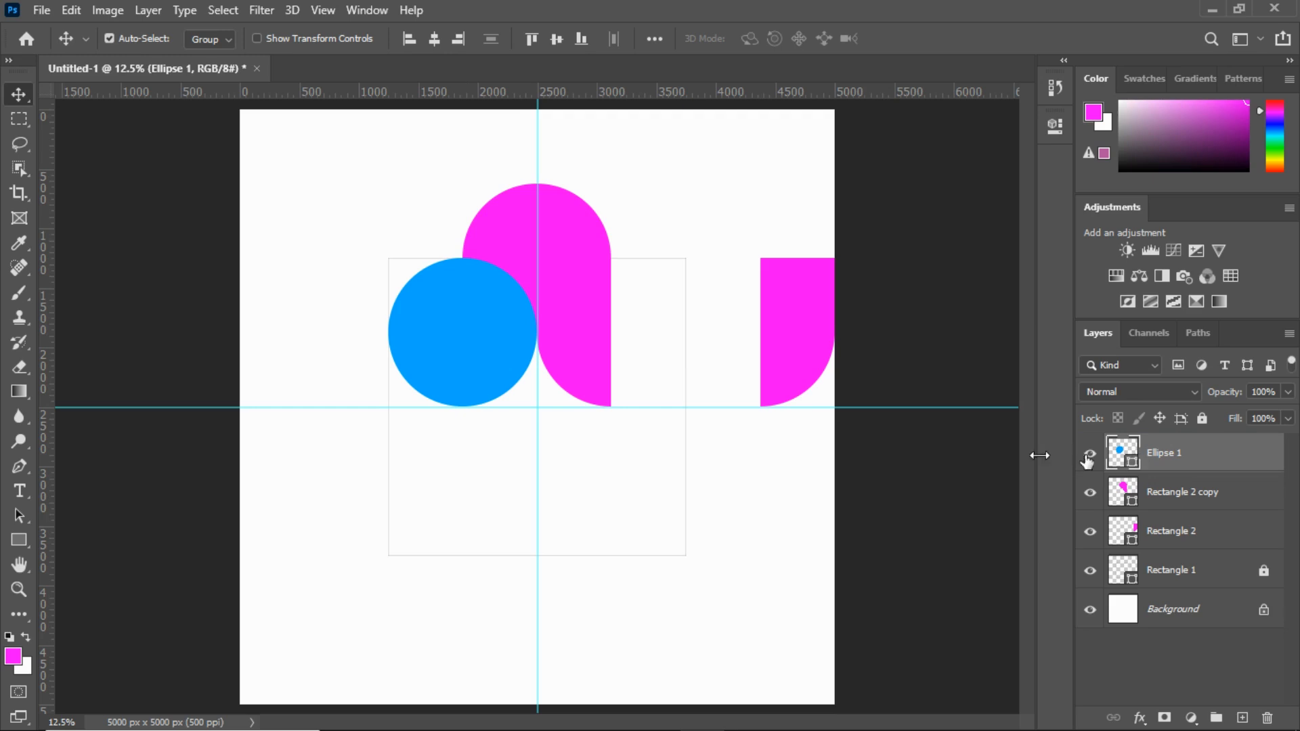
left_click_drag(426, 197, 532, 295)
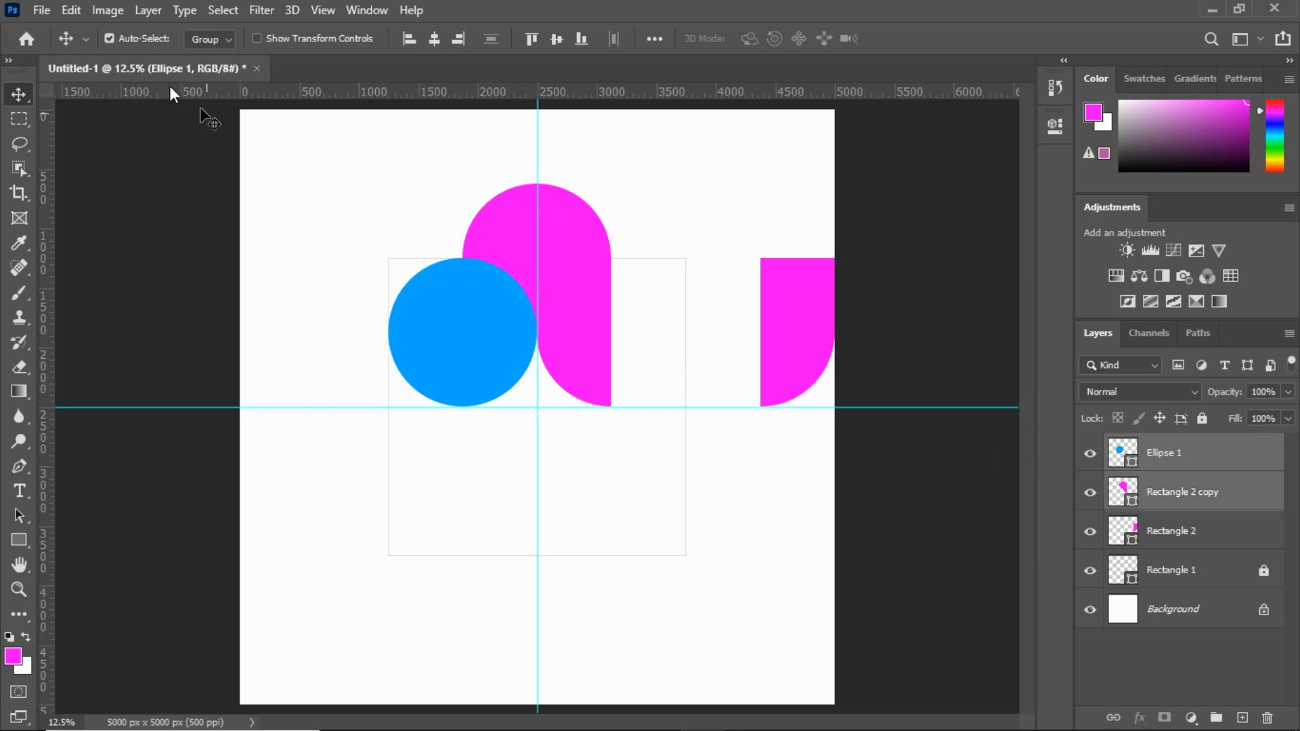
left_click(148, 10)
mouse_move(301, 557)
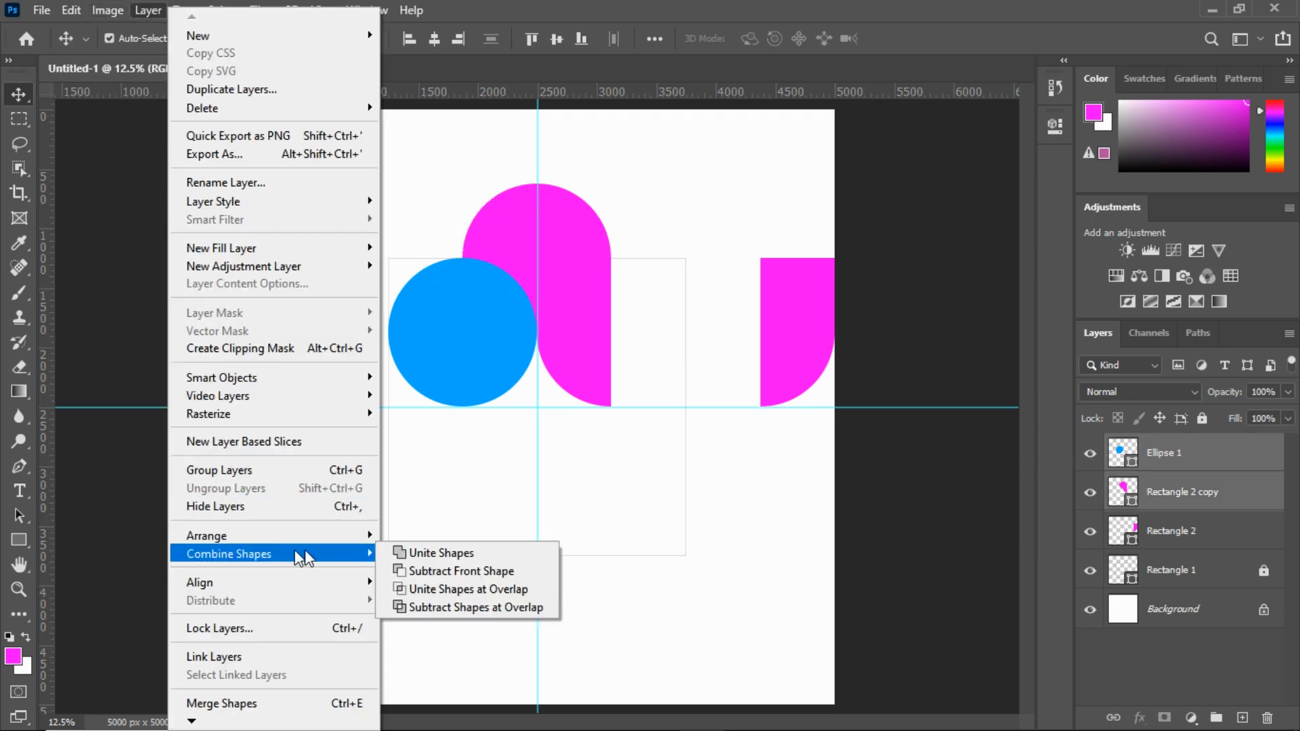
left_click(400, 572)
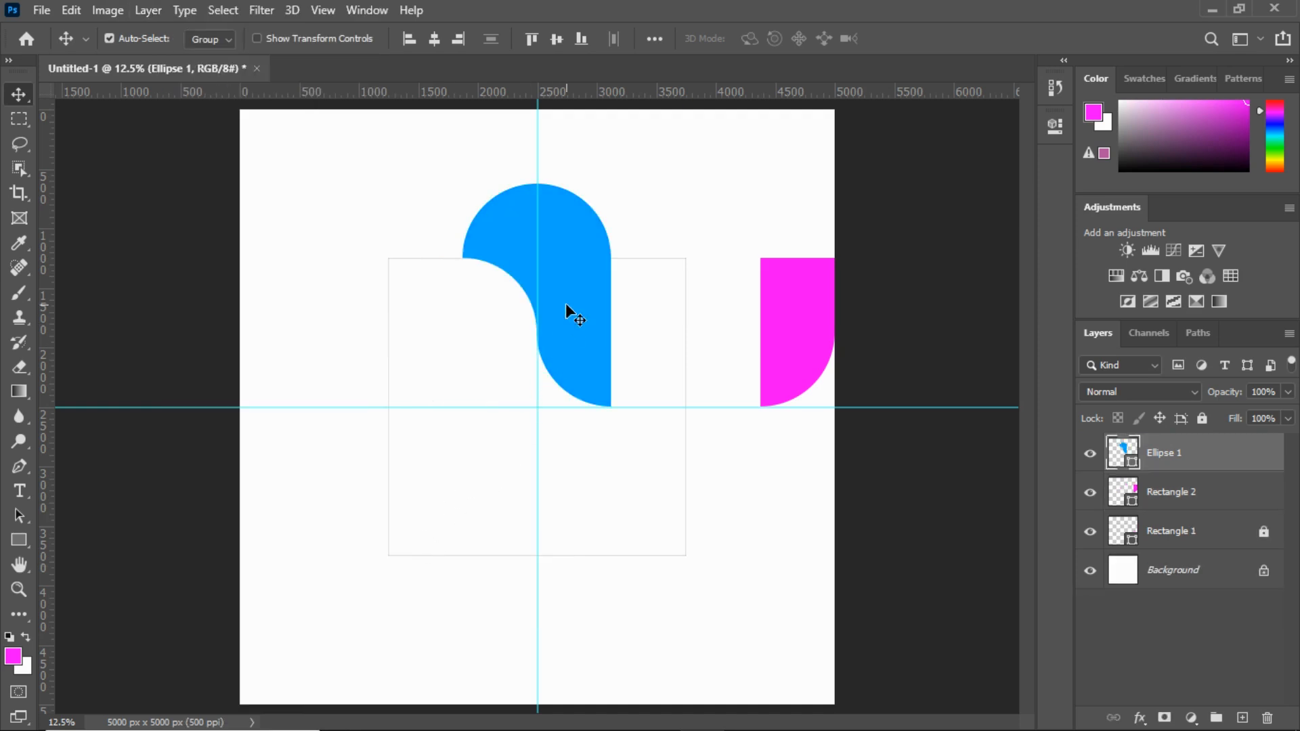
Step: Snap the remaining magenta shape against the blue shape's straight right edge, inside the guide square's upper-right quarter
left_click_drag(793, 320, 637, 349)
left_click(19, 588)
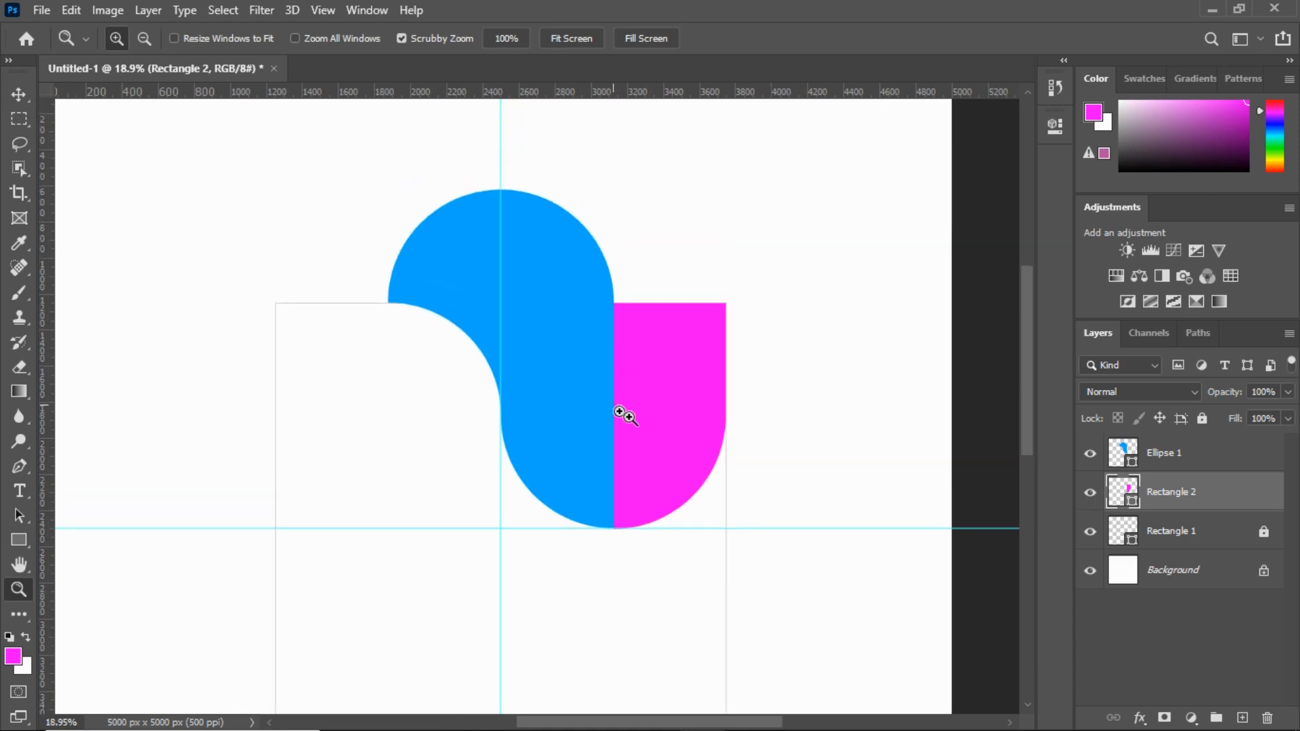
mouse_move(621, 413)
left_mouse_down()
mouse_move(685, 432)
mouse_move(620, 437)
left_mouse_up()
left_click(21, 92)
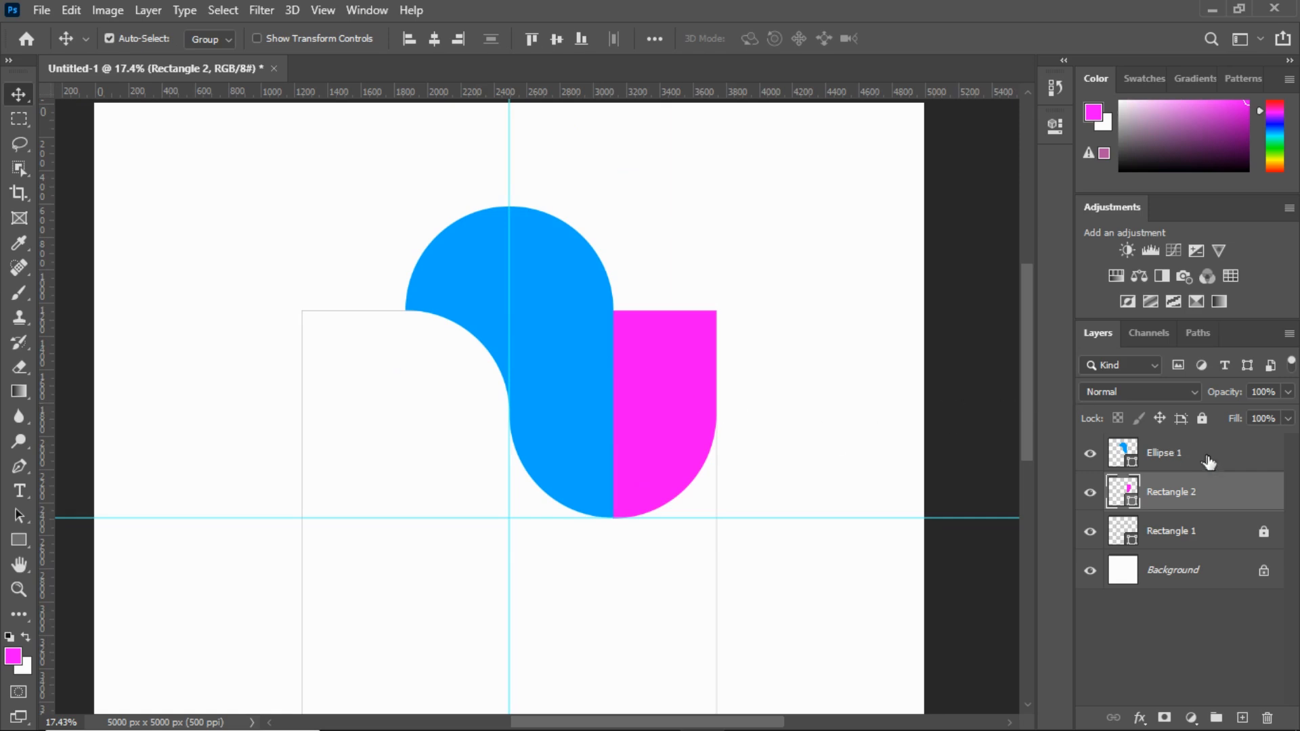
Step: Rasterize the Ellipse 1 and Rectangle 2 shape layers and deselect them
left_click(1209, 461, "shift")
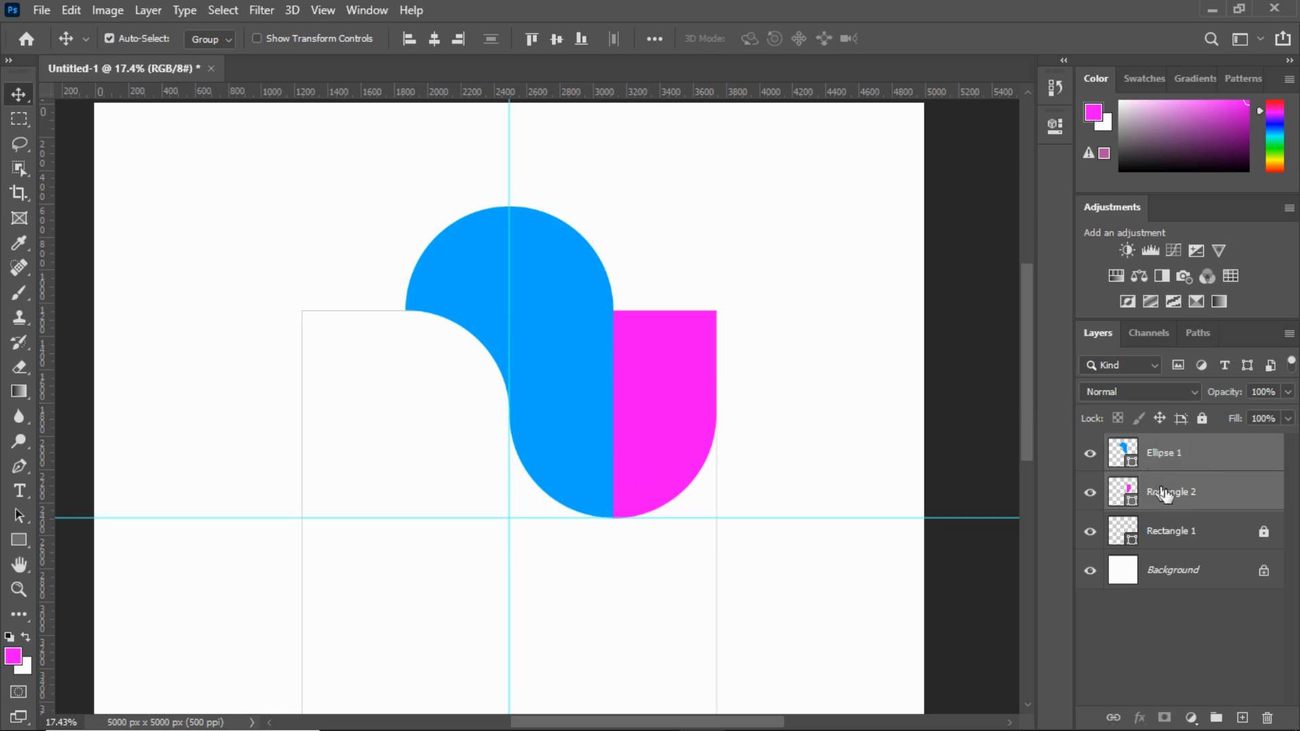
left_click(147, 10)
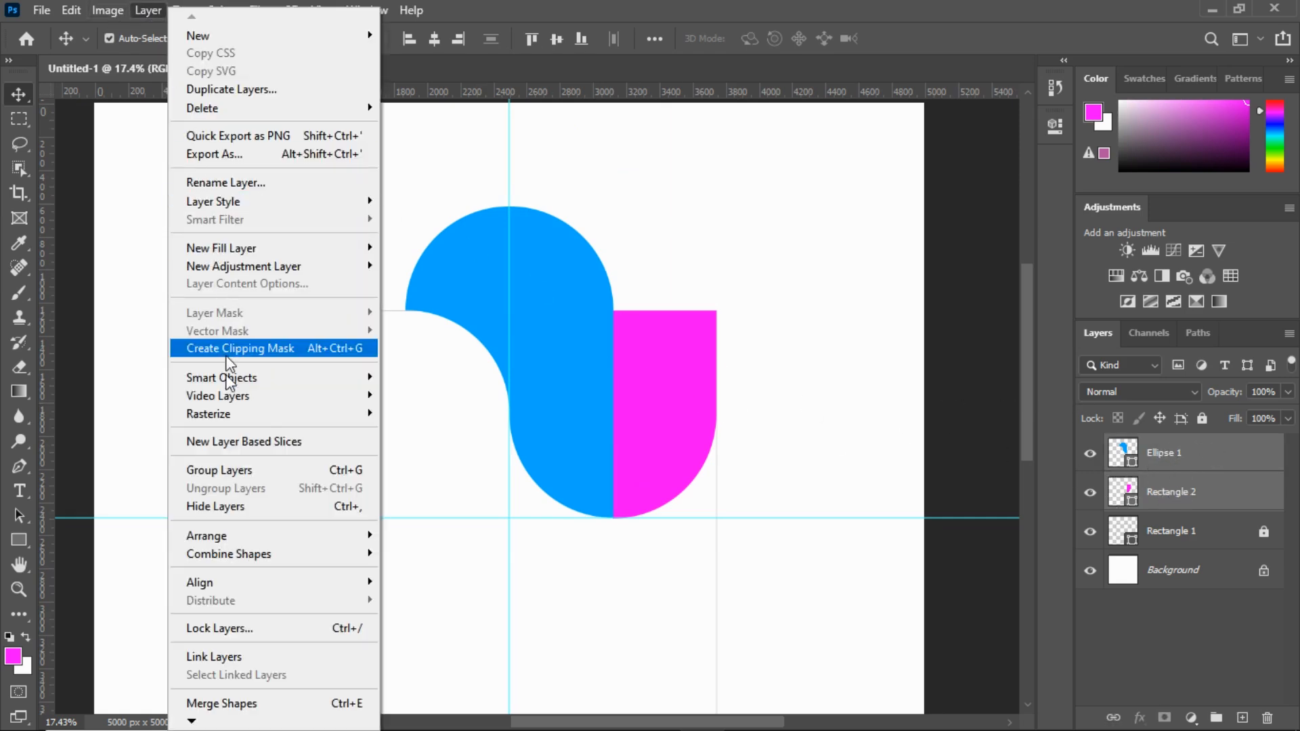
mouse_move(298, 424)
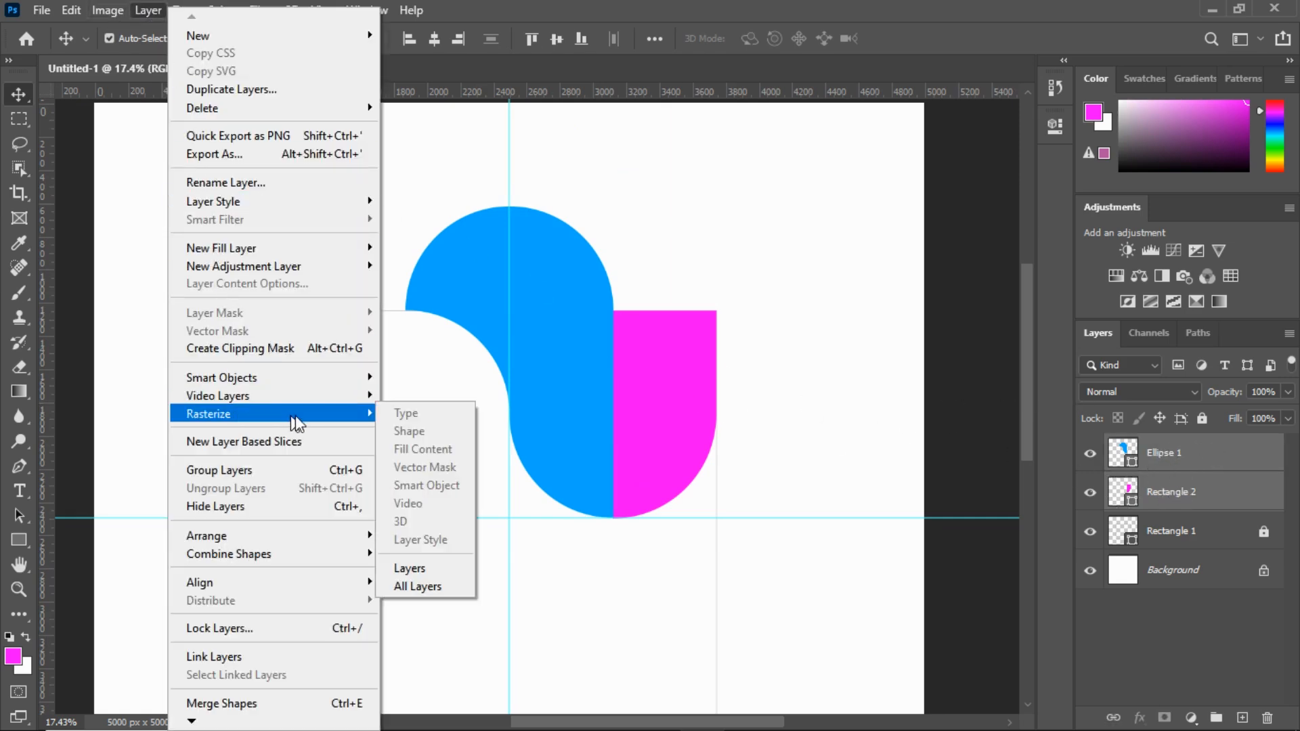
left_click(425, 588)
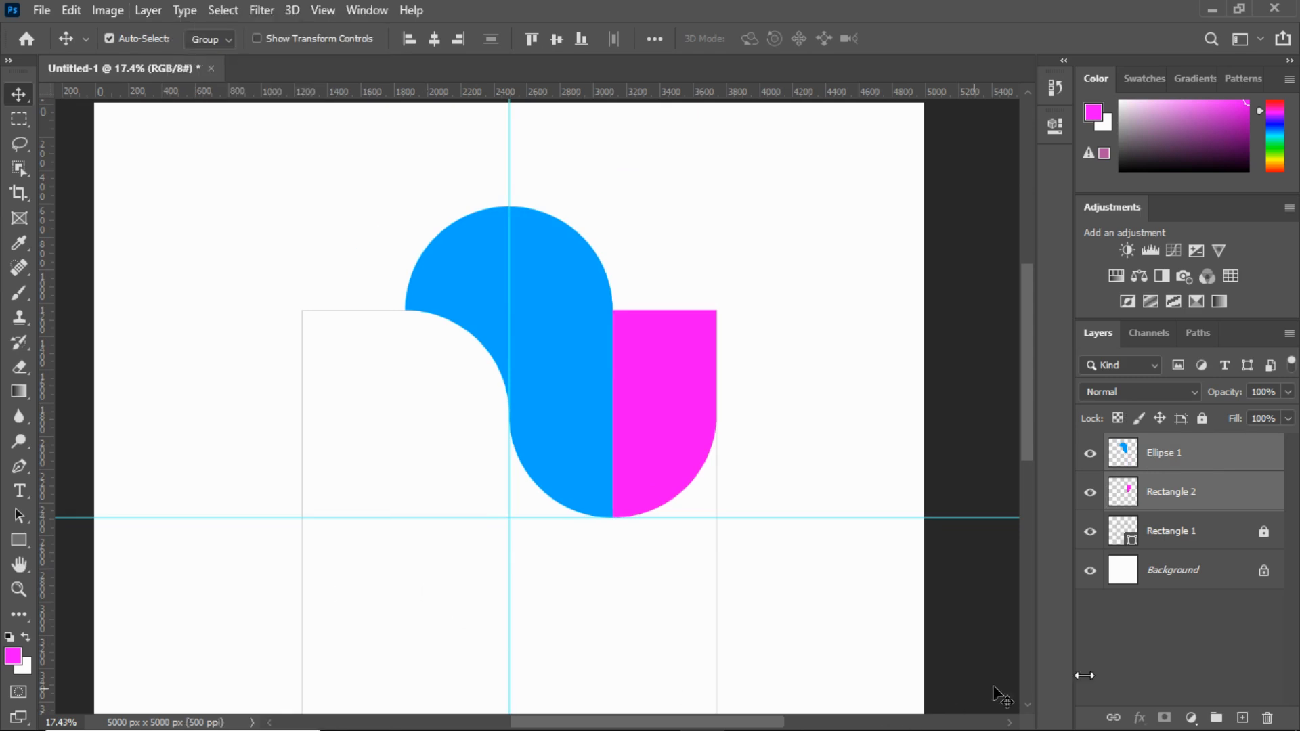
left_click(1175, 650)
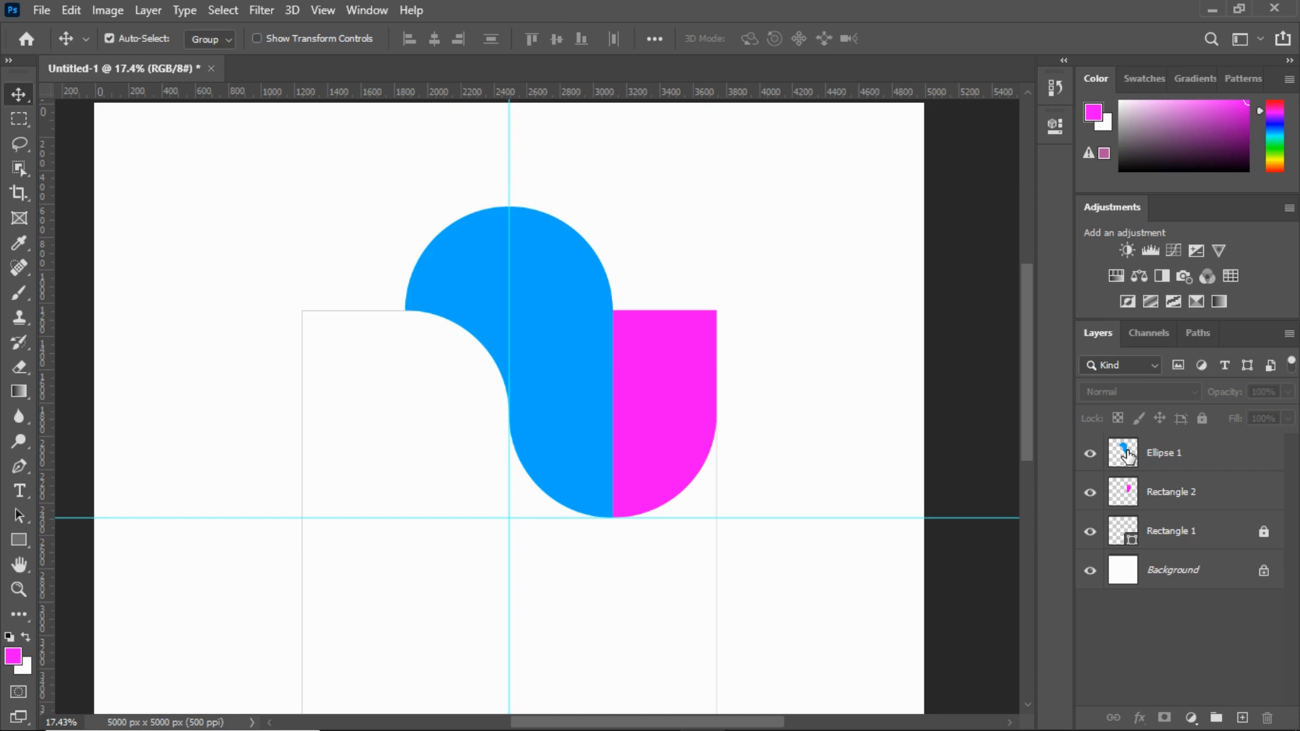
Step: Load the Ellipse 1 shape as a selection and set the gradient's bright end stop to hue 300, color ff00ff
left_click(1125, 453, "ctrl")
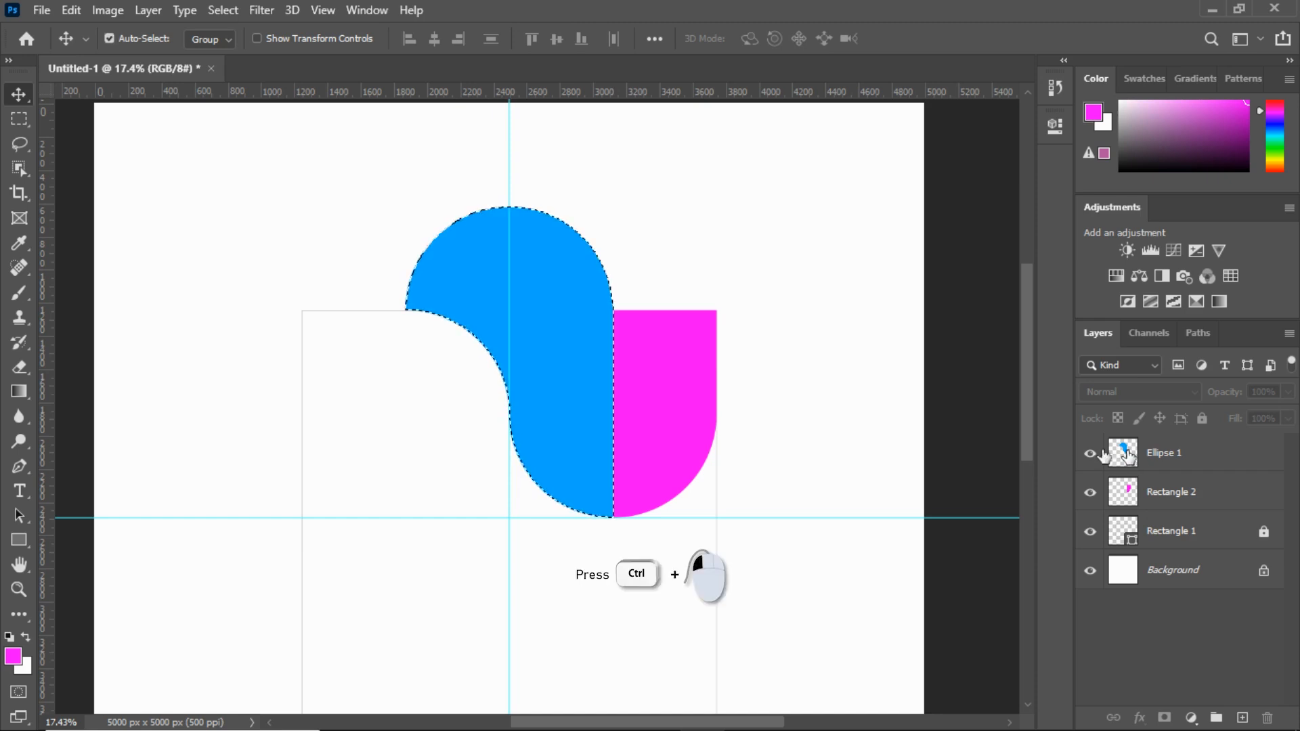
left_click(19, 391)
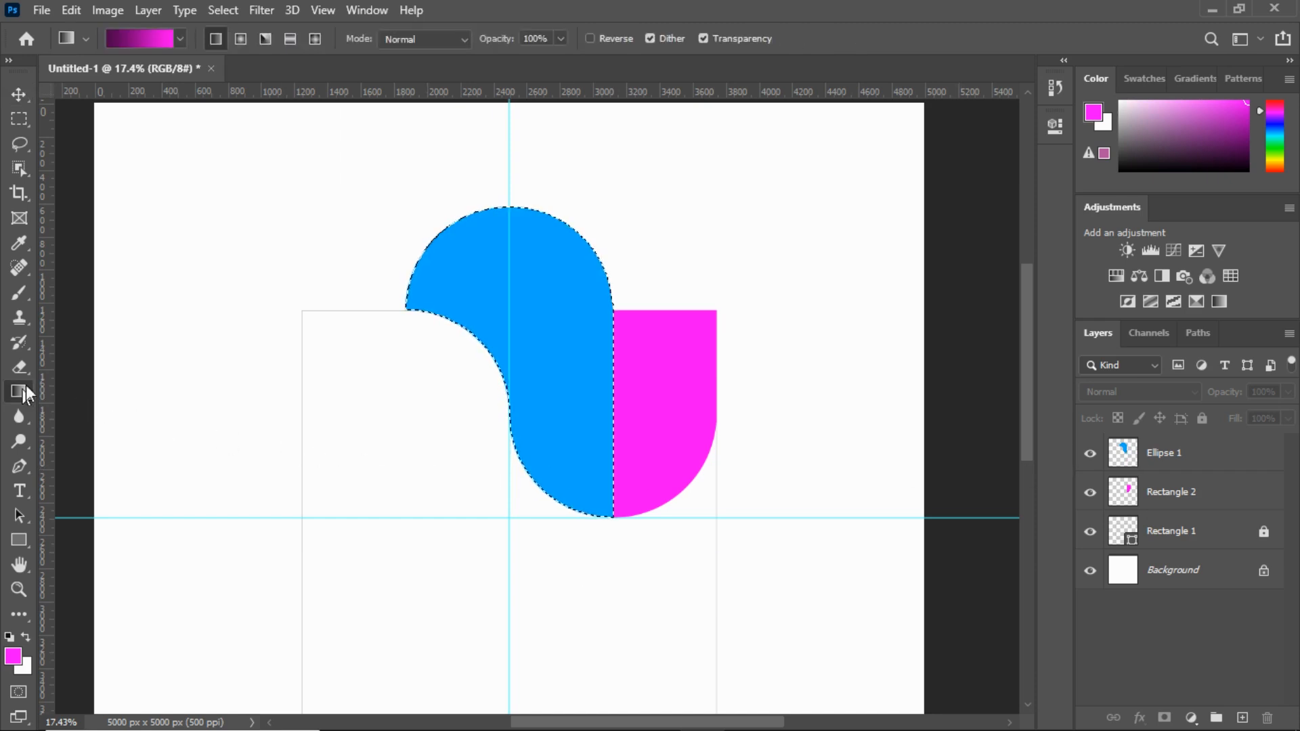
left_click(169, 40)
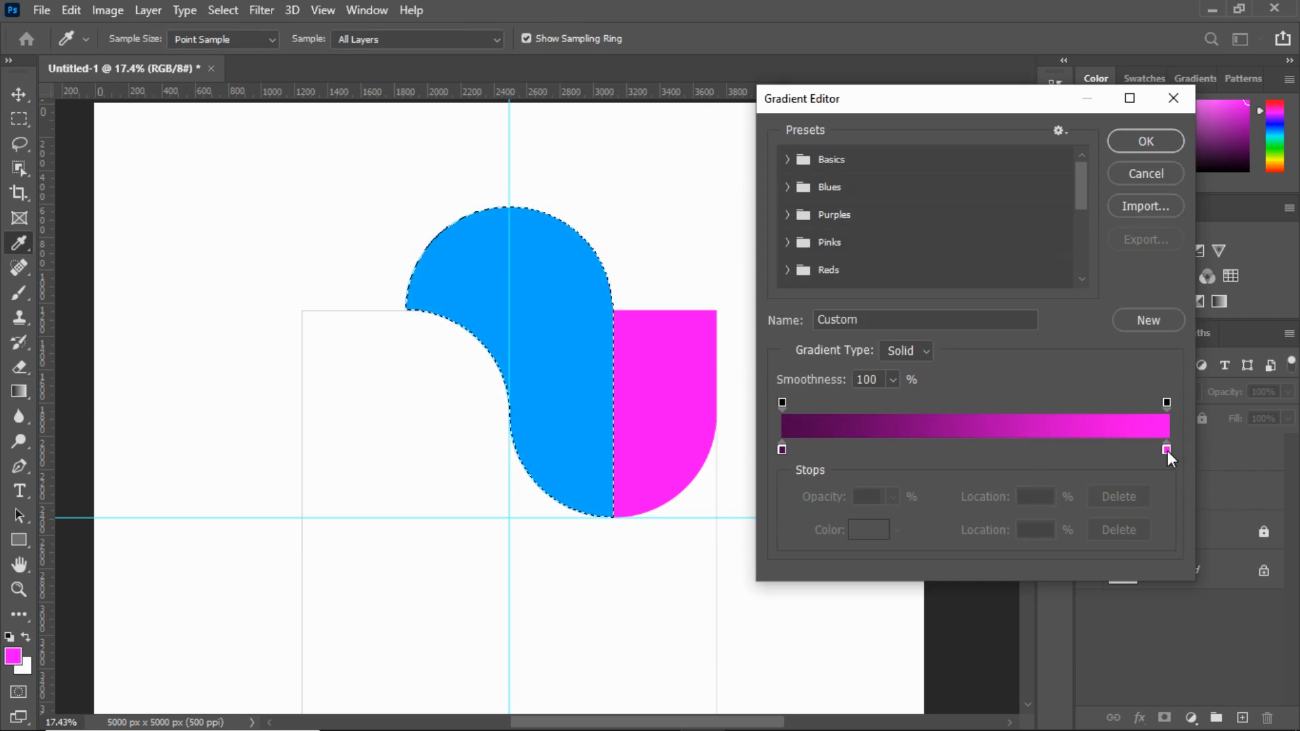
left_click(1166, 450)
left_click(873, 529)
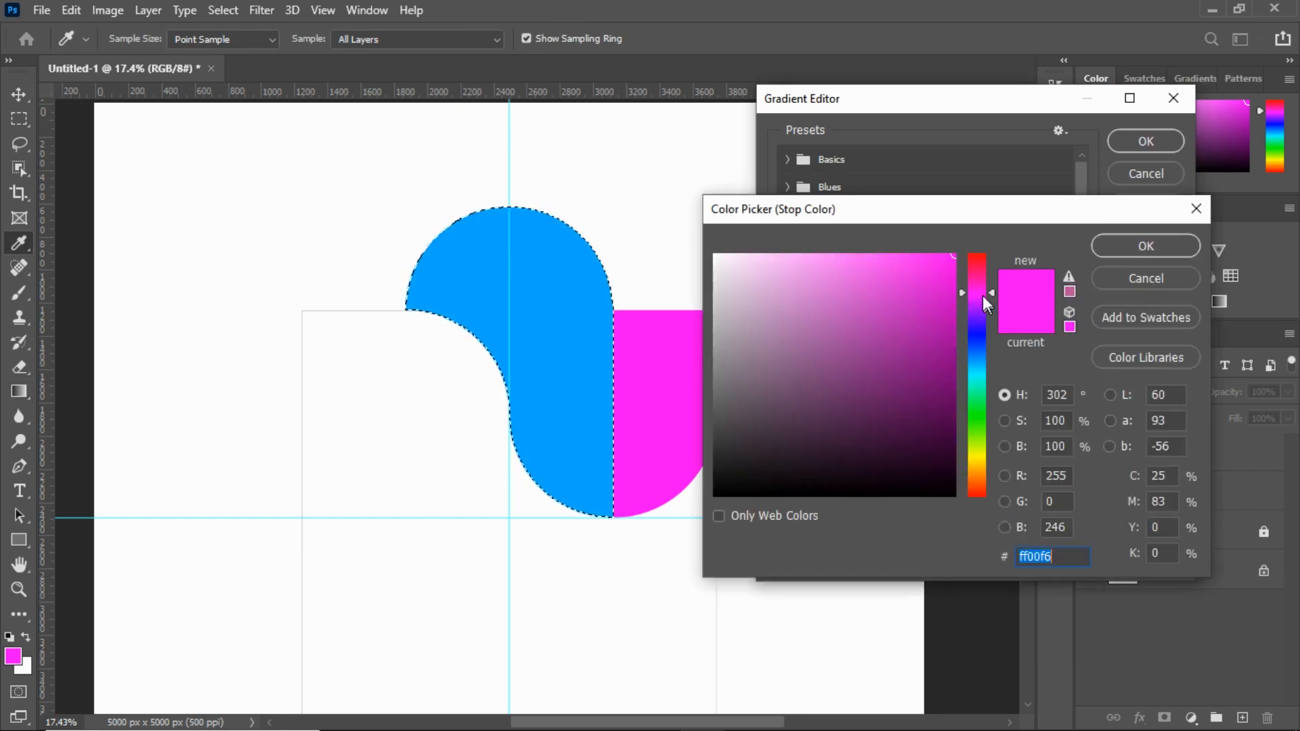
left_click_drag(981, 294, 979, 292)
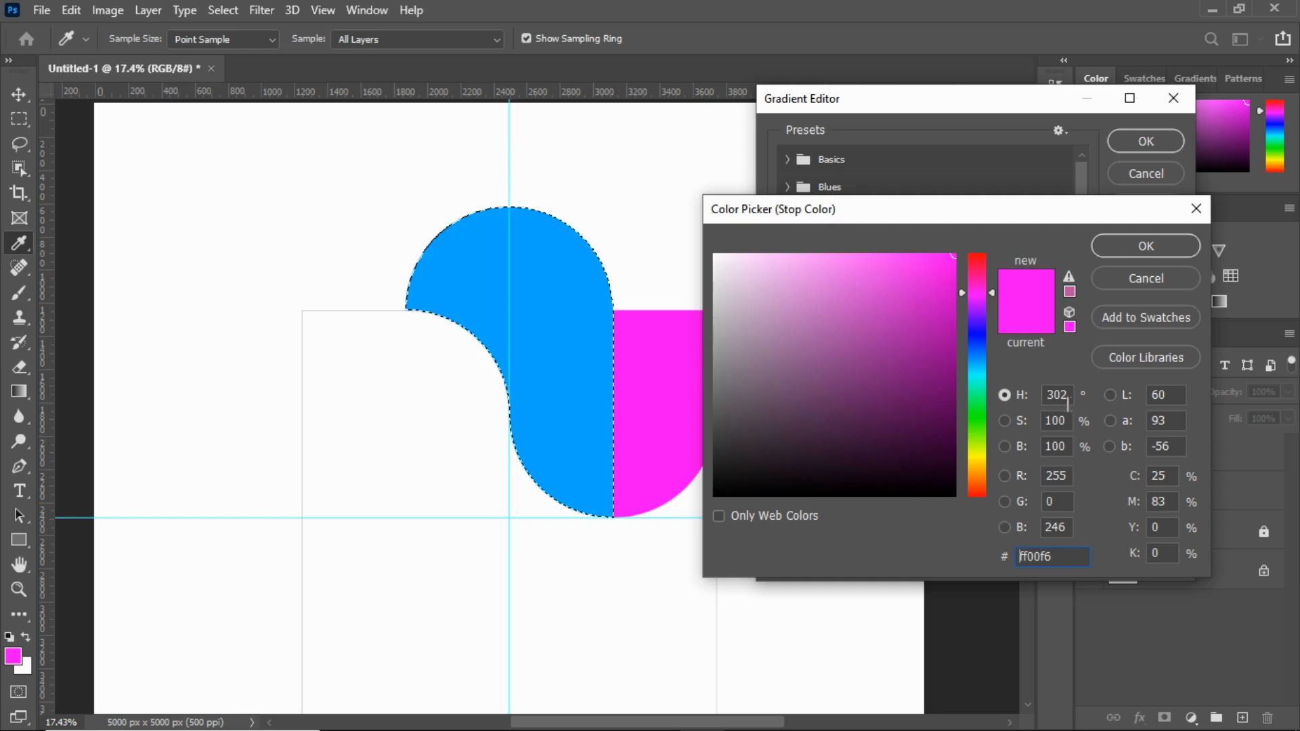
type("300")
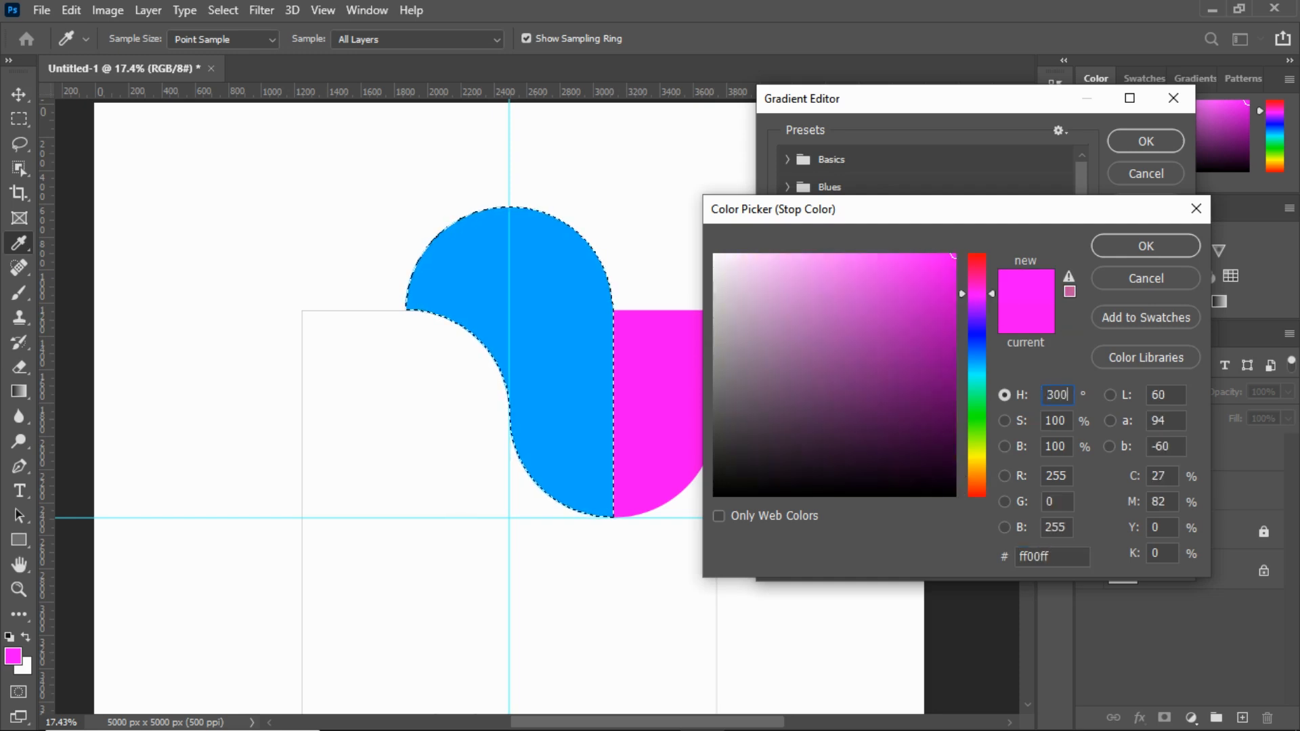
left_click_drag(943, 272, 969, 218)
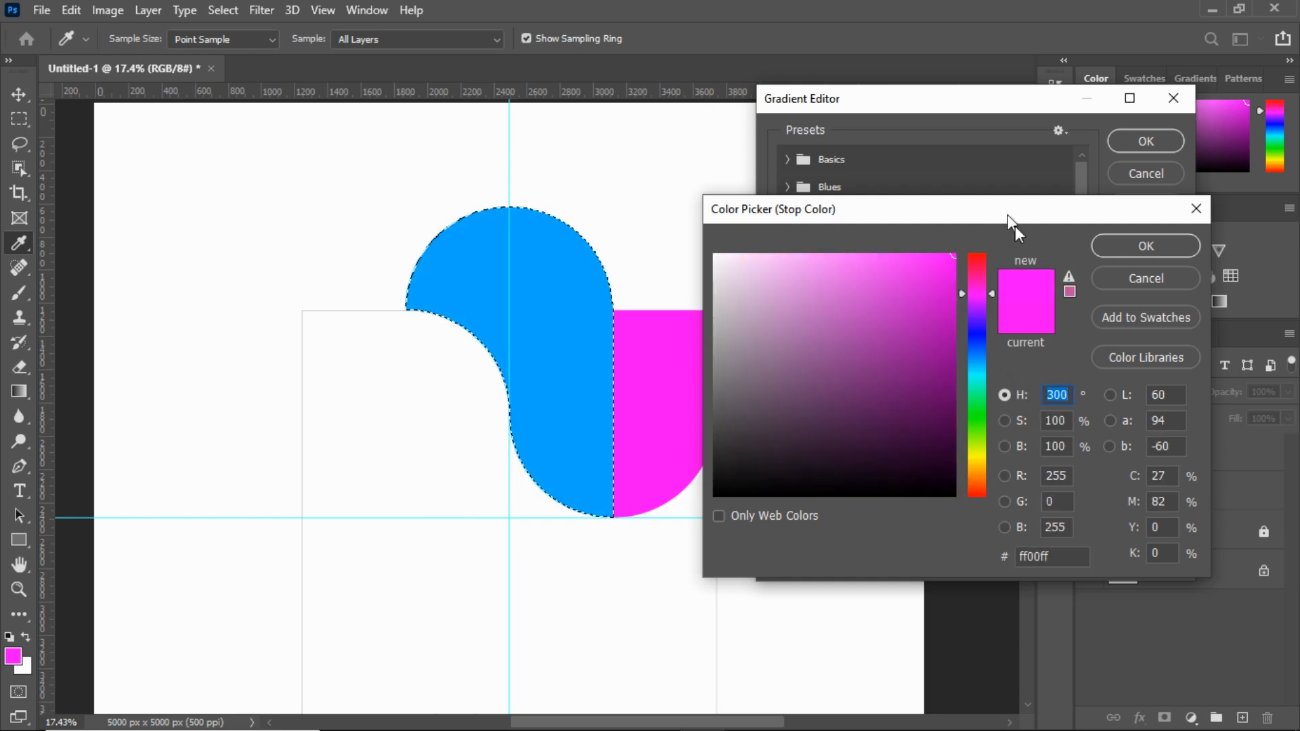
left_click(1144, 247)
Step: Set the gradient's dark start stop to hue 300, color 480048, and accept the edited gradient
left_click(781, 449)
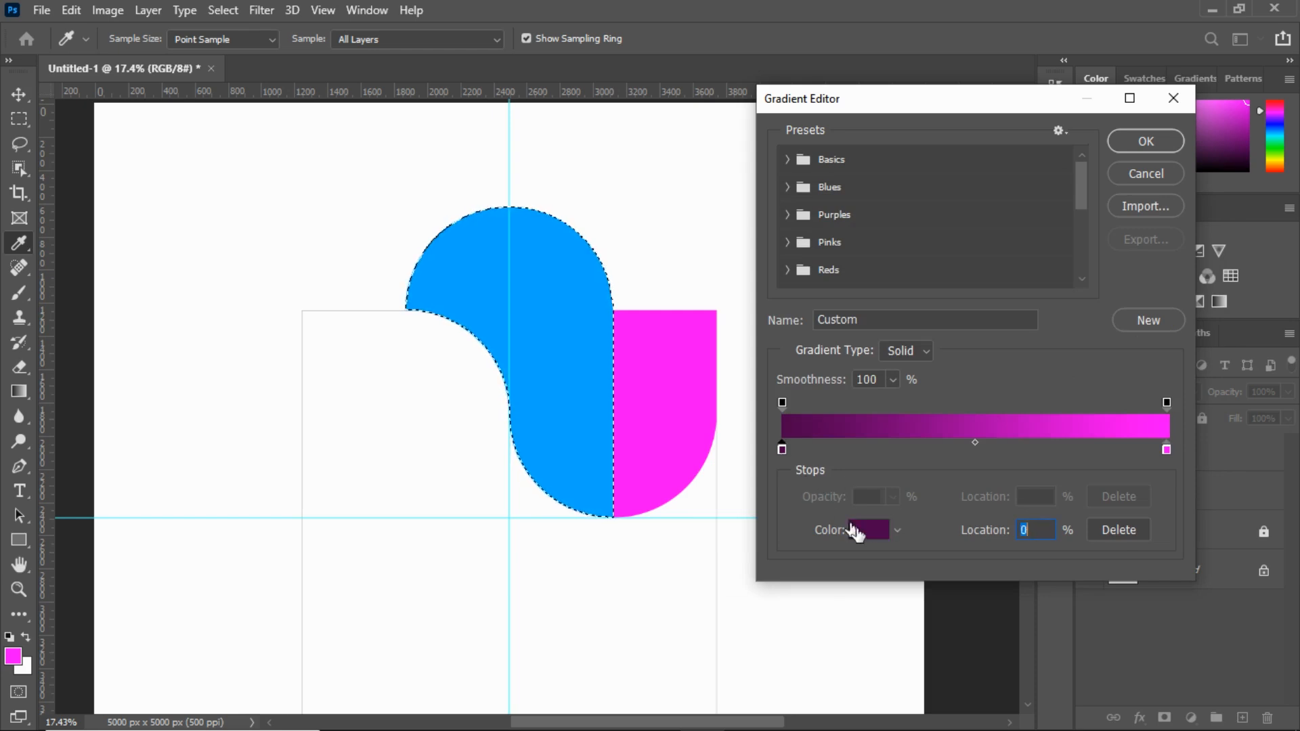
left_click(859, 531)
double_click(1056, 396)
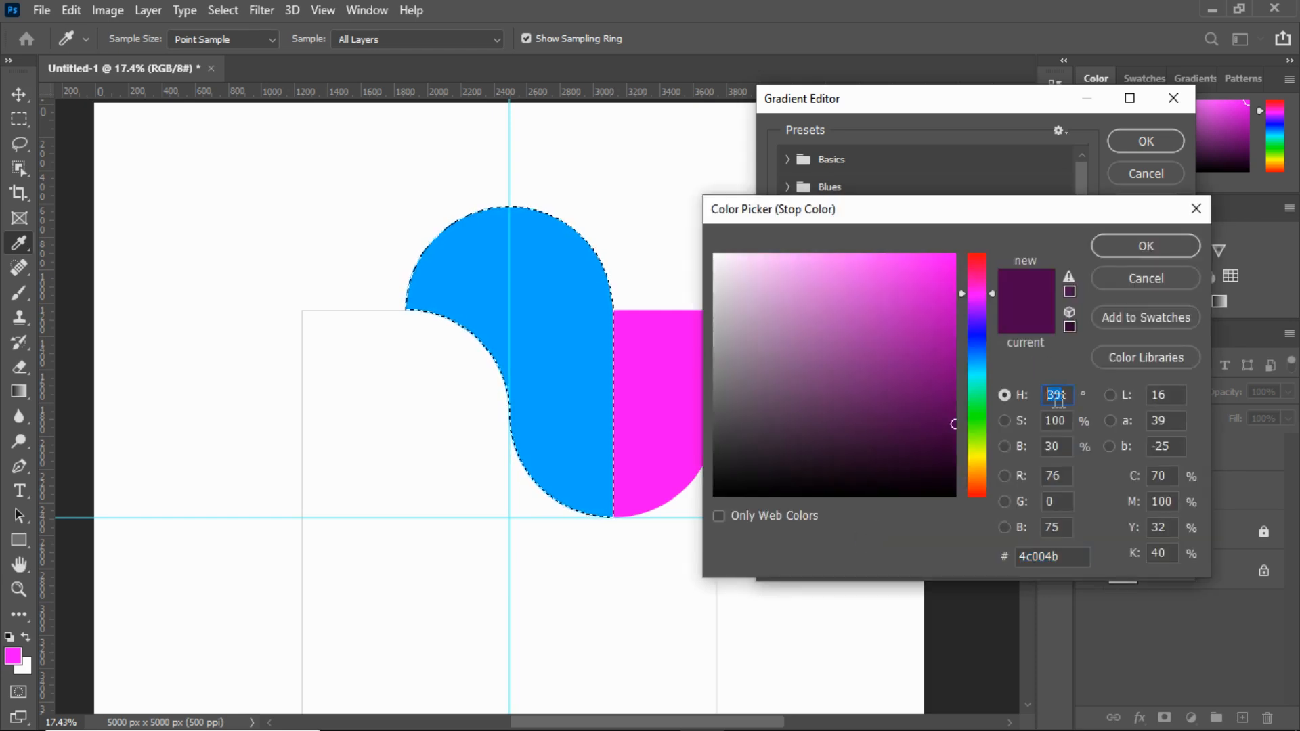
type("300")
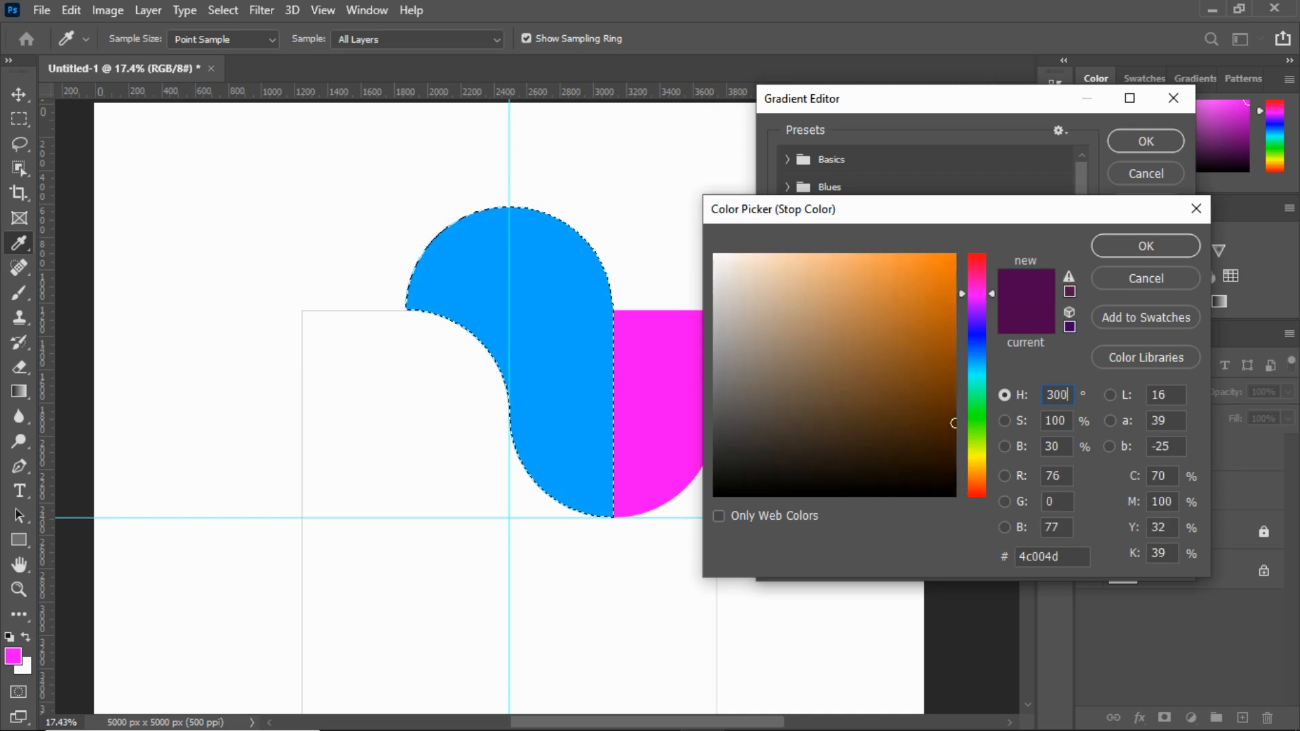
left_click_drag(955, 423, 962, 428)
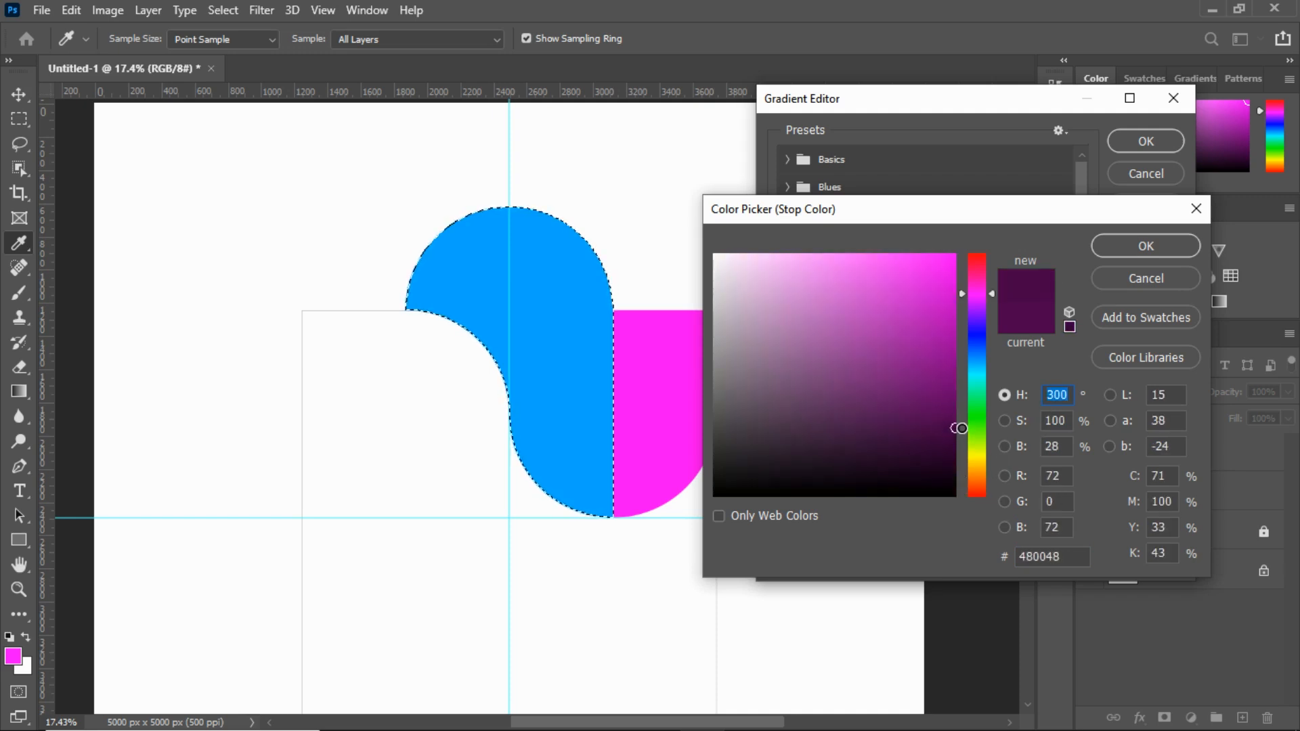
left_click(1139, 254)
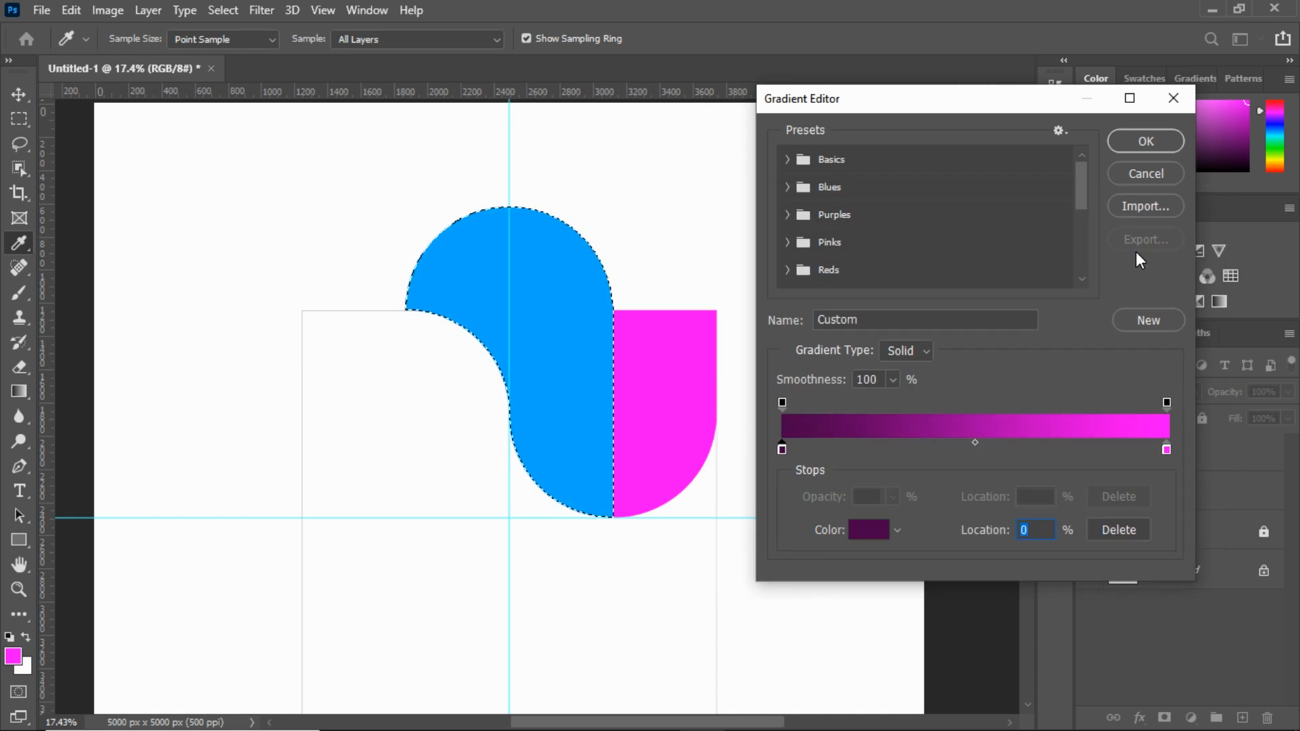
left_click(1138, 142)
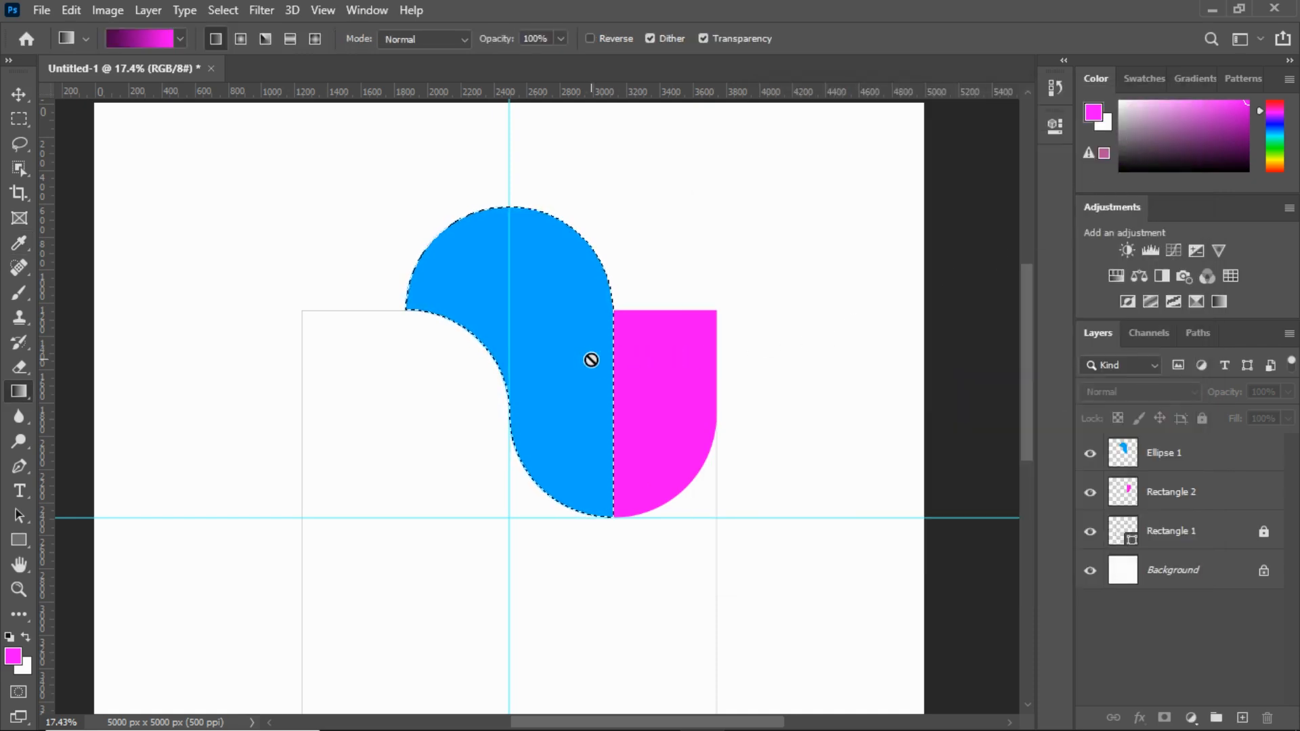
Step: Fill the selected Ellipse 1 shape with a horizontal linear gradient from dark left edge to bright right edge, and deselect it
left_click(1154, 453)
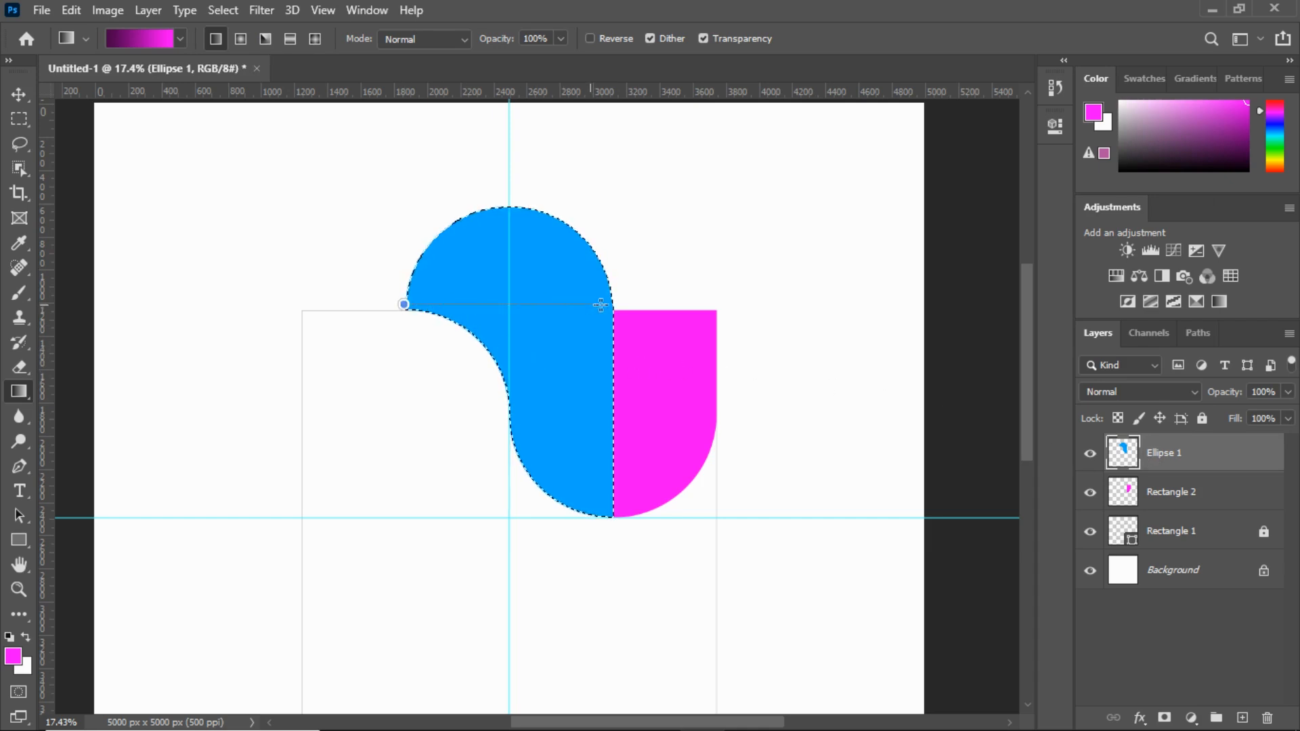
left_click_drag(406, 304, 613, 304)
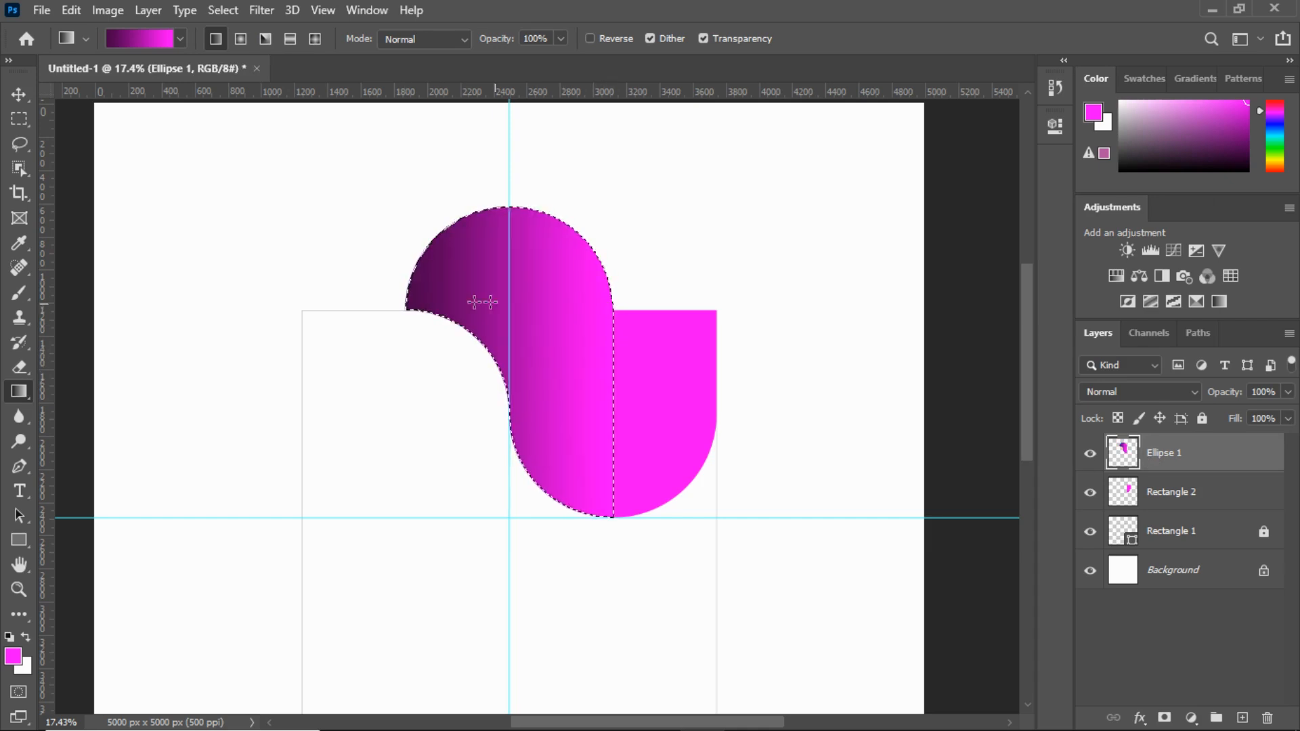
key("ctrl+d")
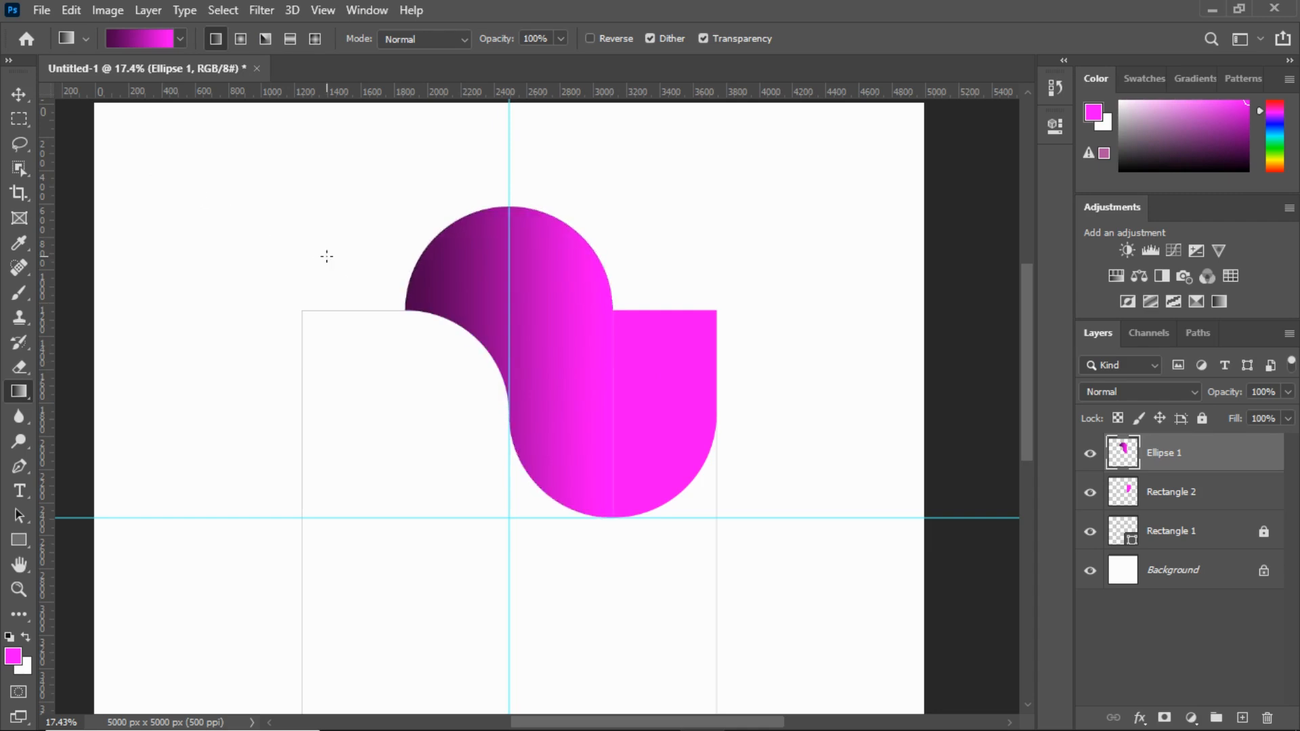
Step: Load the Rectangle 2 shape as a selection, fill it with the same gradient from left edge to right edge, and deselect it
left_click(20, 95)
left_click(670, 396)
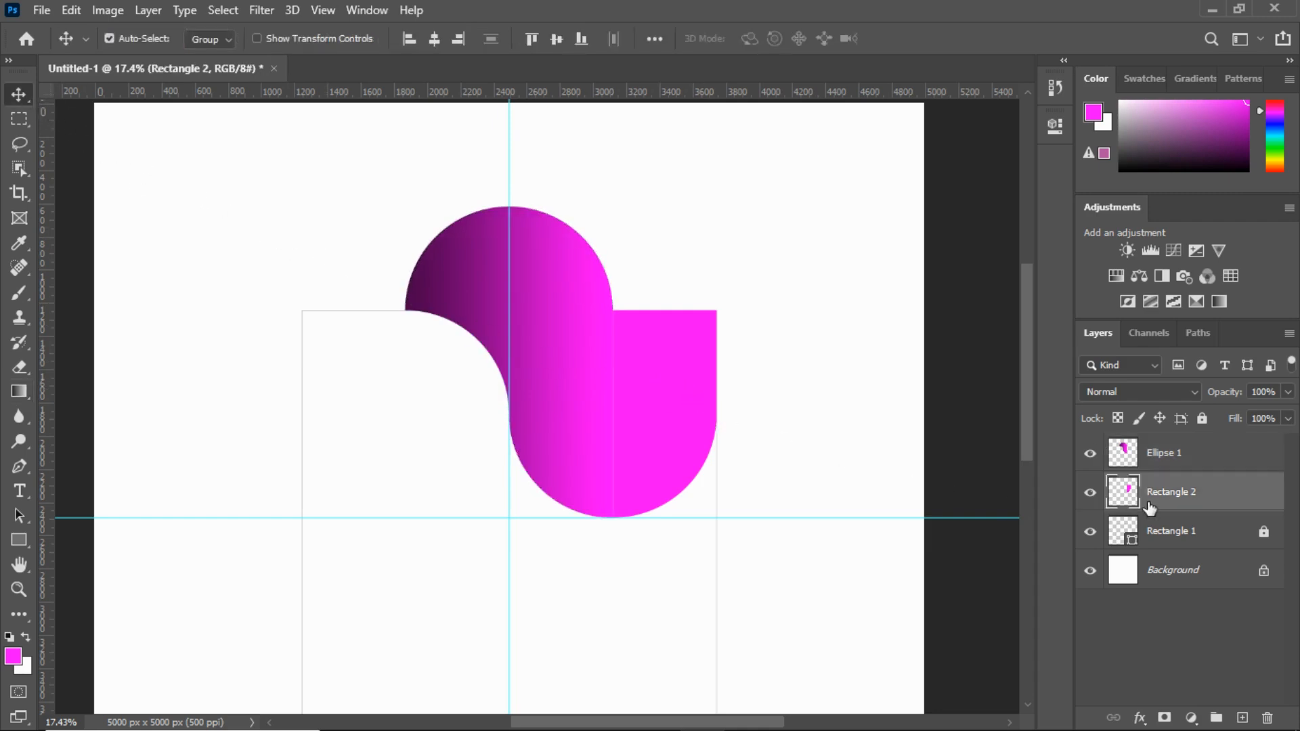
left_click(1124, 499, "ctrl")
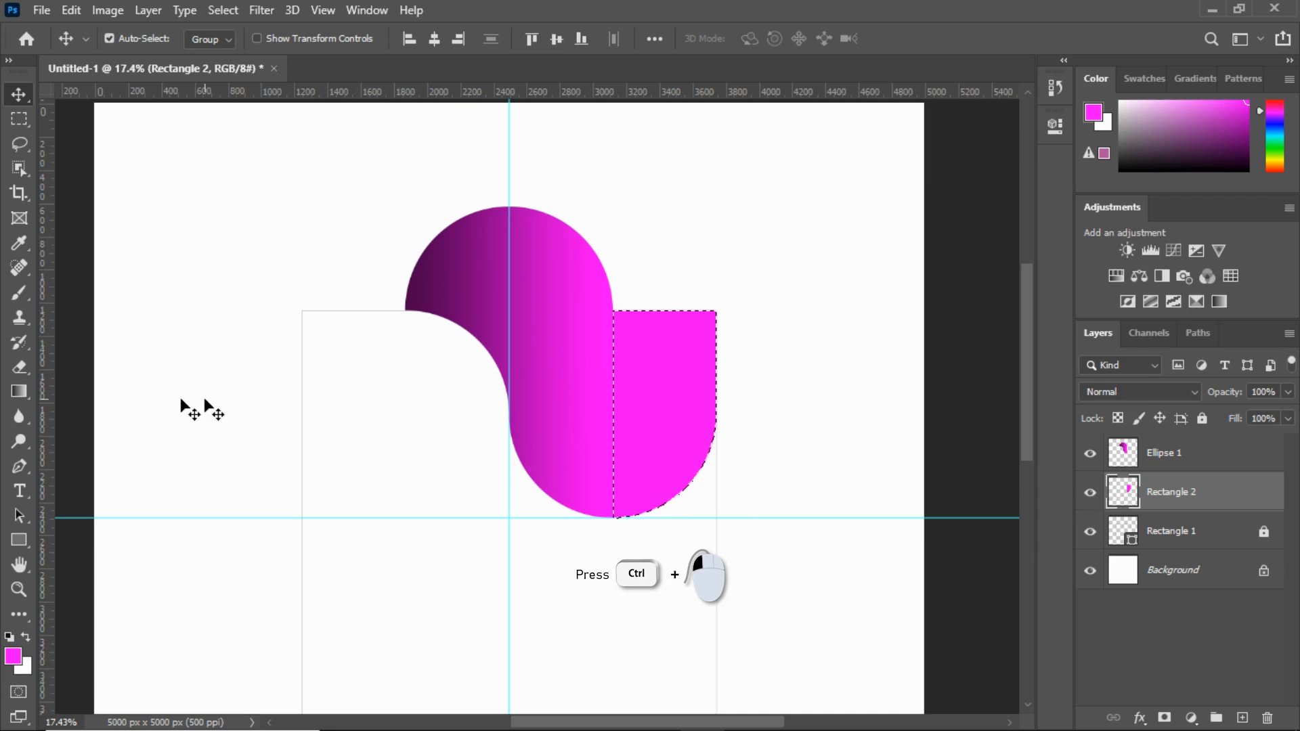
left_click(19, 391)
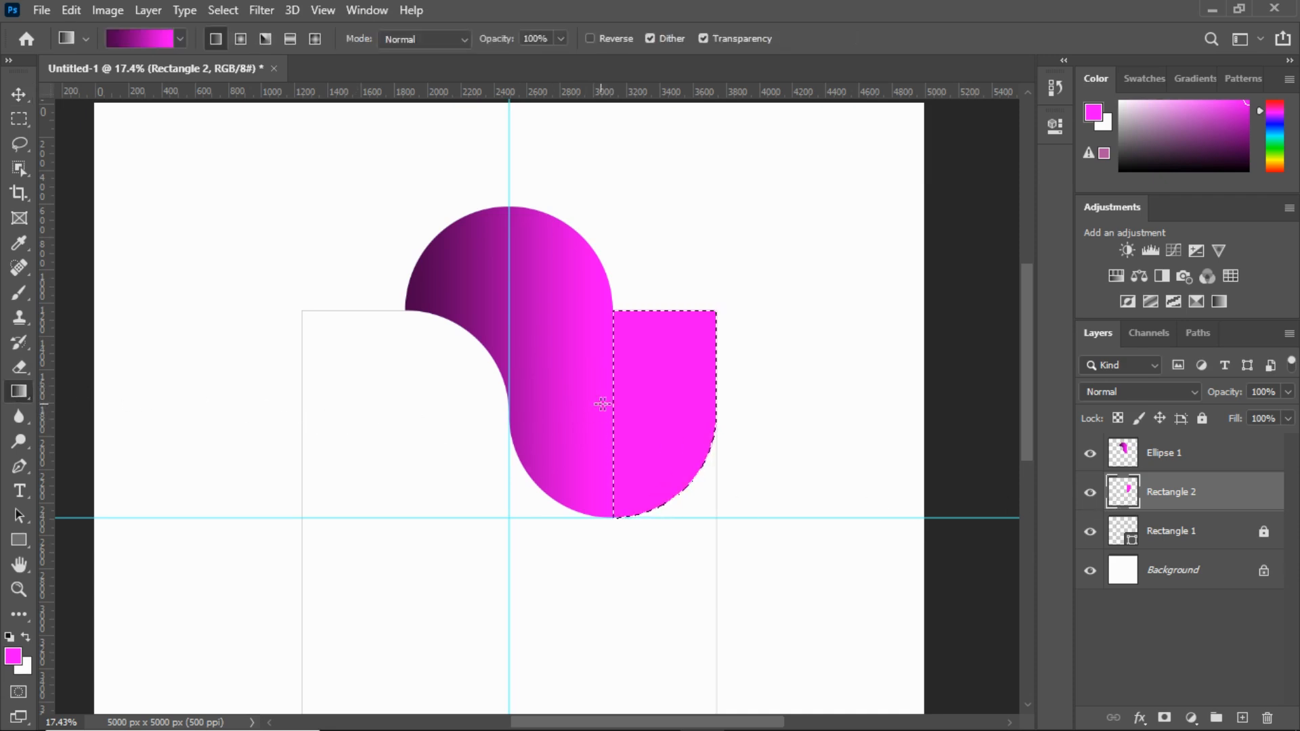
left_click_drag(614, 403, 718, 403)
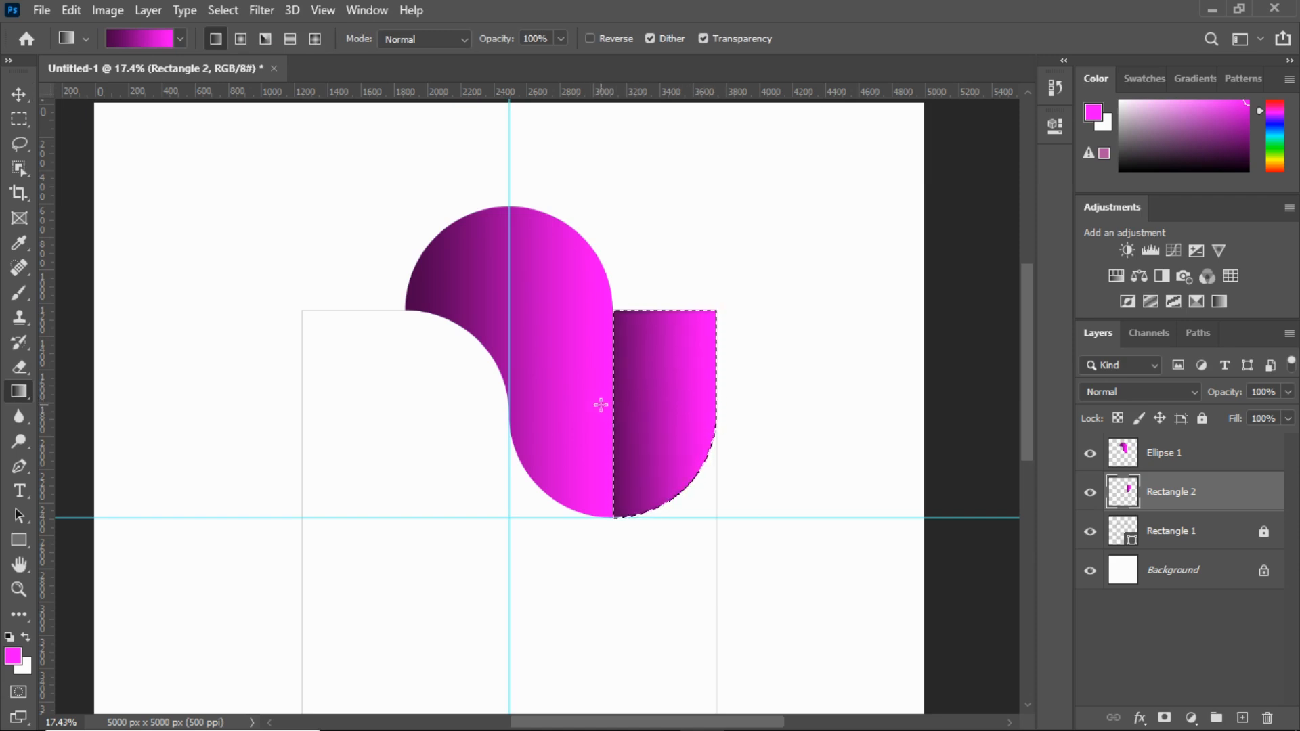
key("ctrl+d")
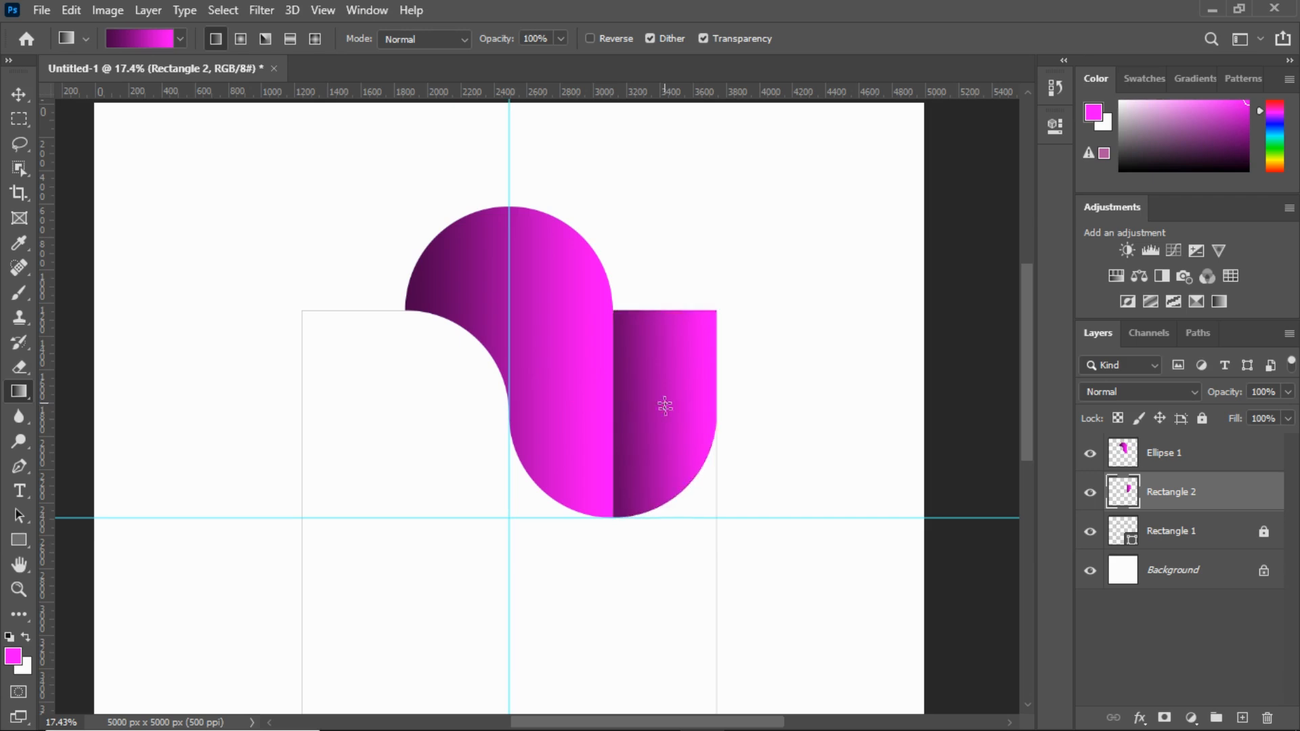
Step: Add a 40 px Stroke layer style to the Ellipse 1 shape
left_click(19, 94)
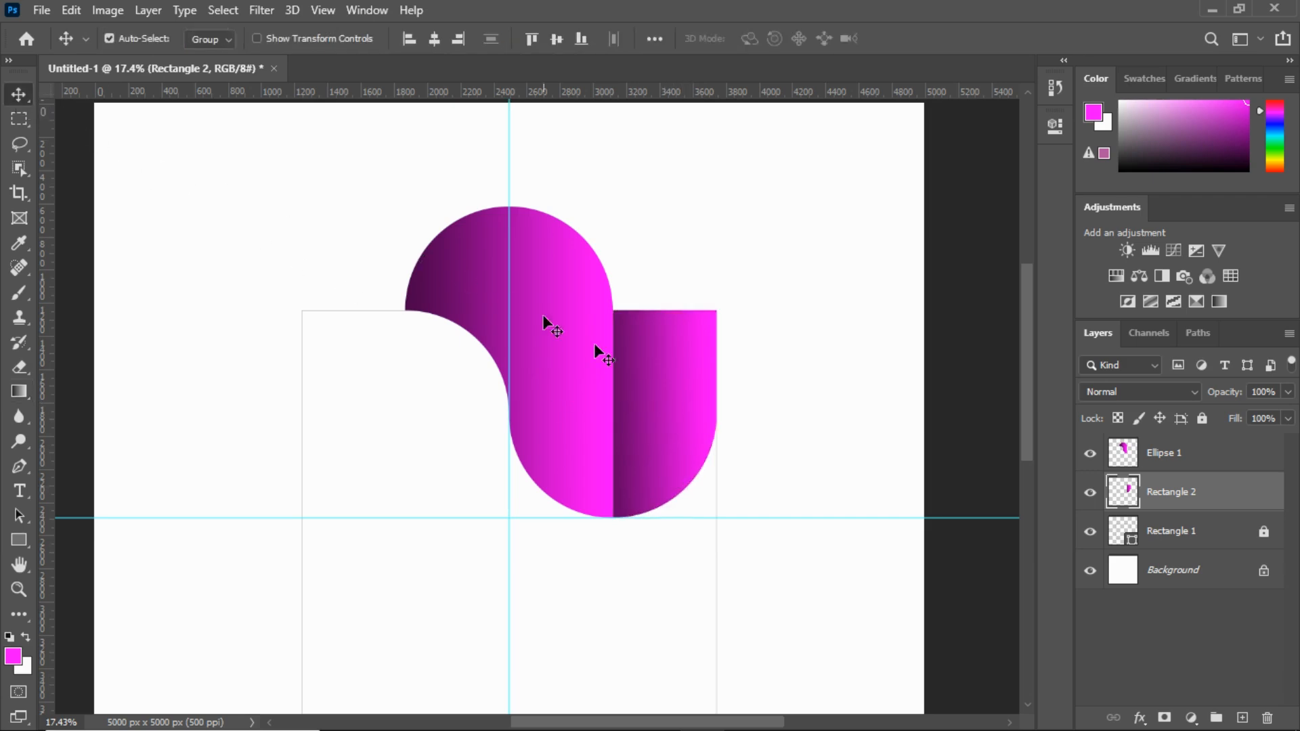
left_click(561, 311)
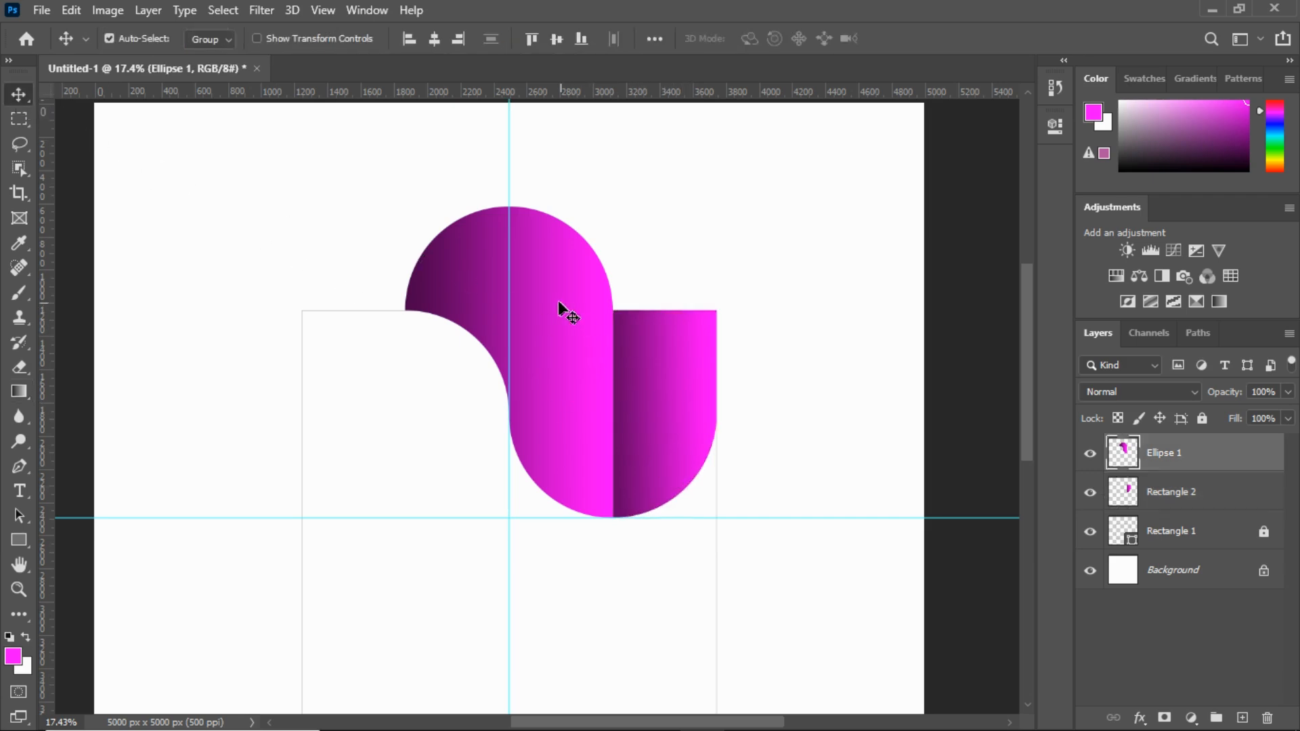
left_click(146, 13)
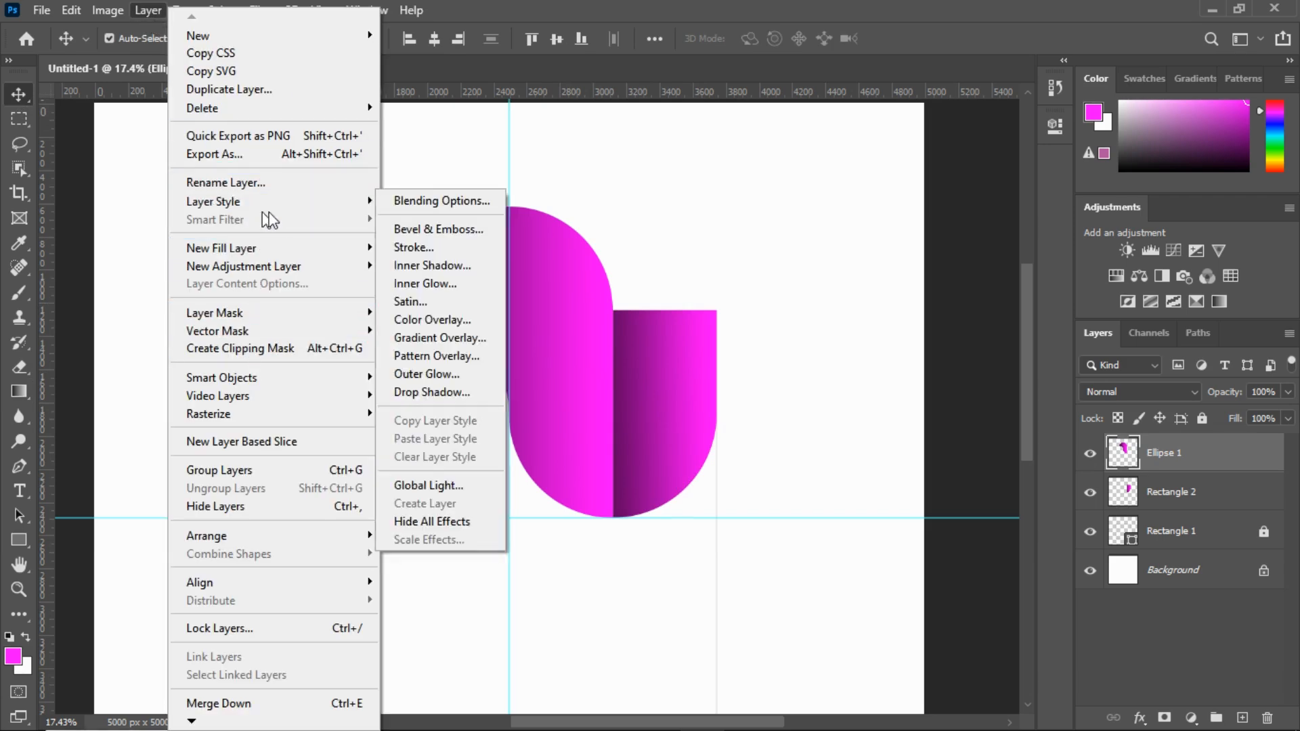
mouse_move(347, 202)
left_click(424, 202)
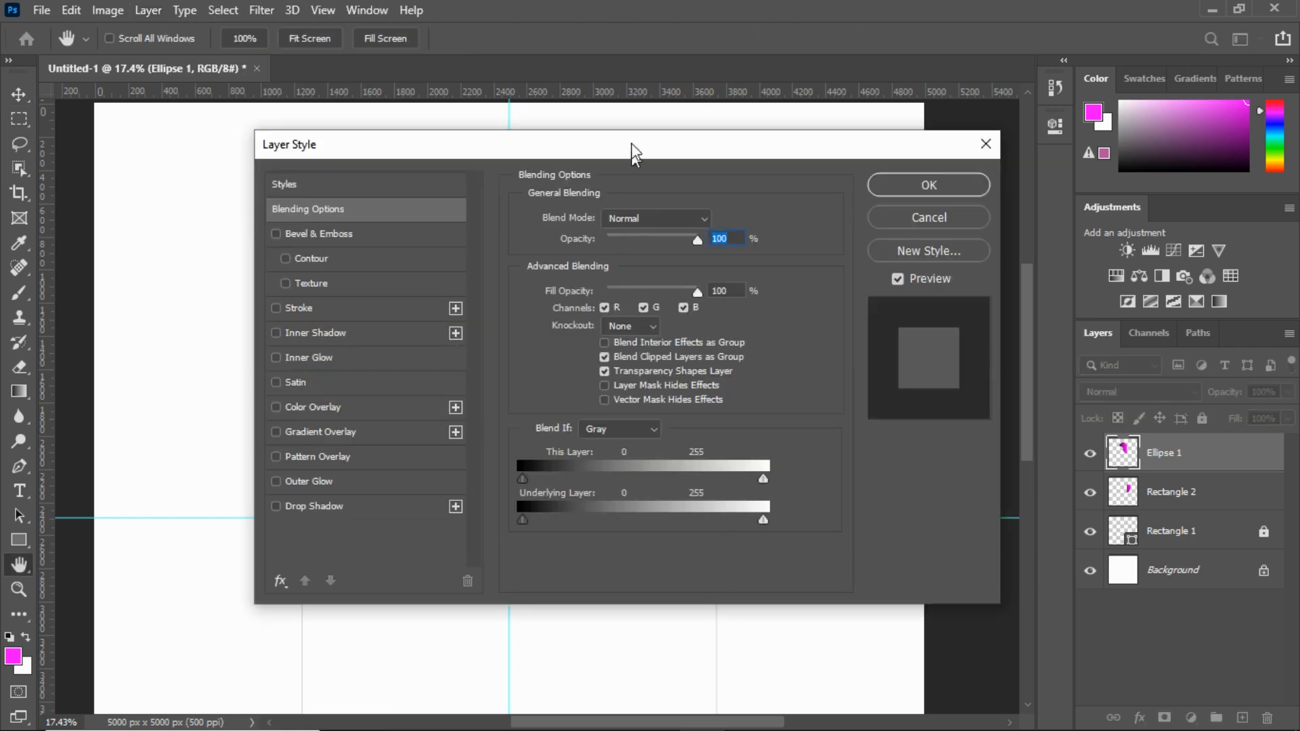
left_click_drag(631, 144, 976, 26)
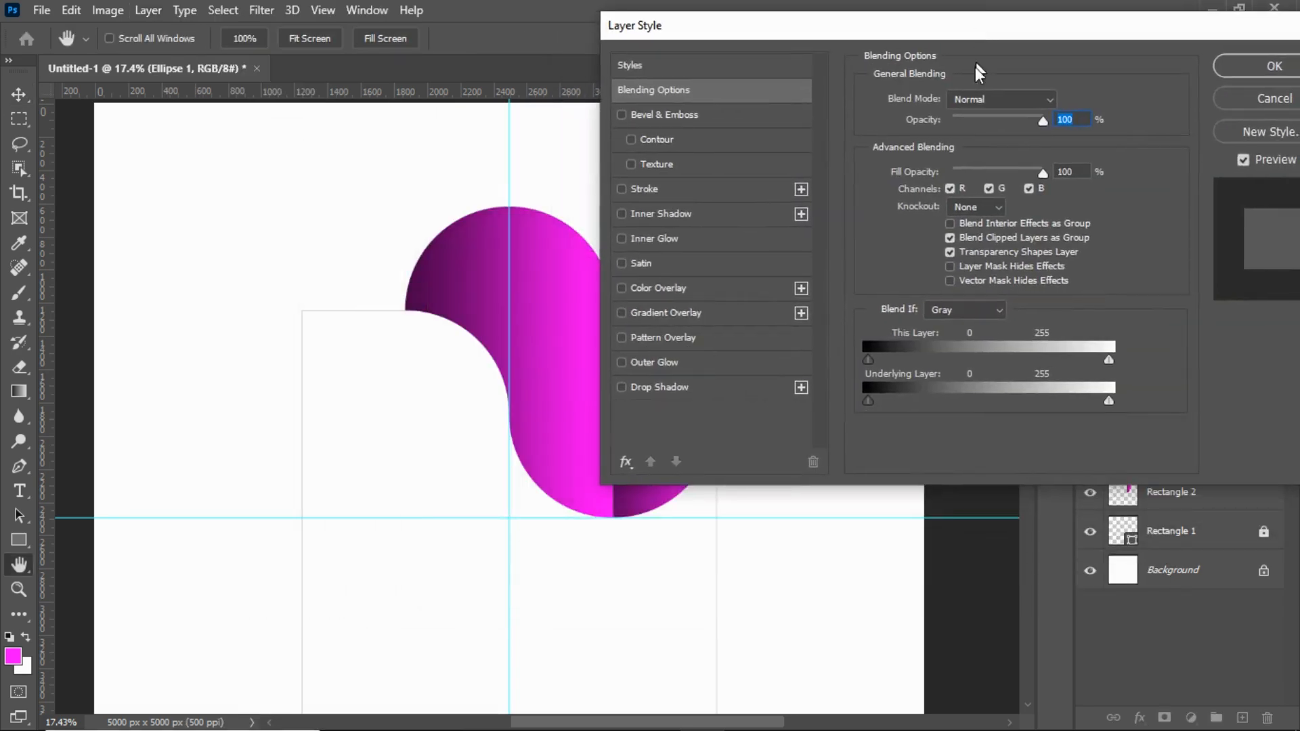
left_click(655, 186)
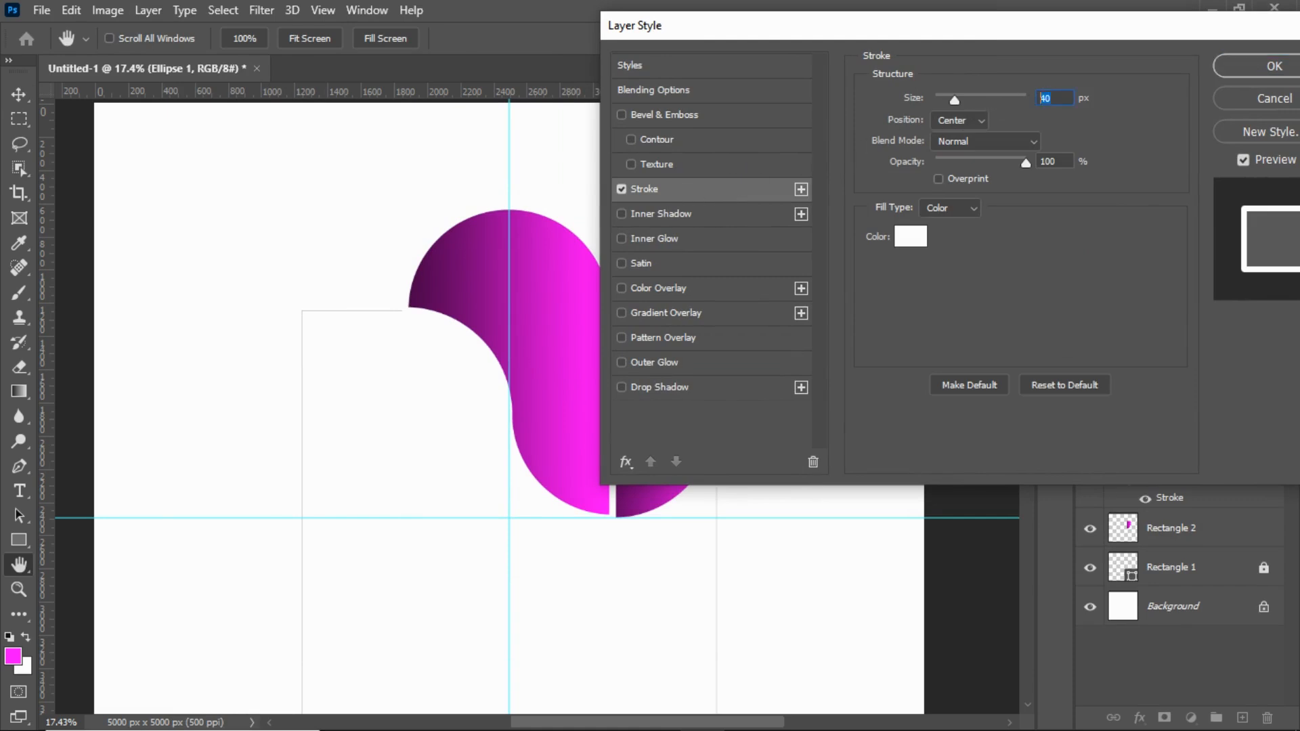
Step: Use white (ffffff) as the stroke color and Center as its position, and apply the layer style
left_click(912, 236)
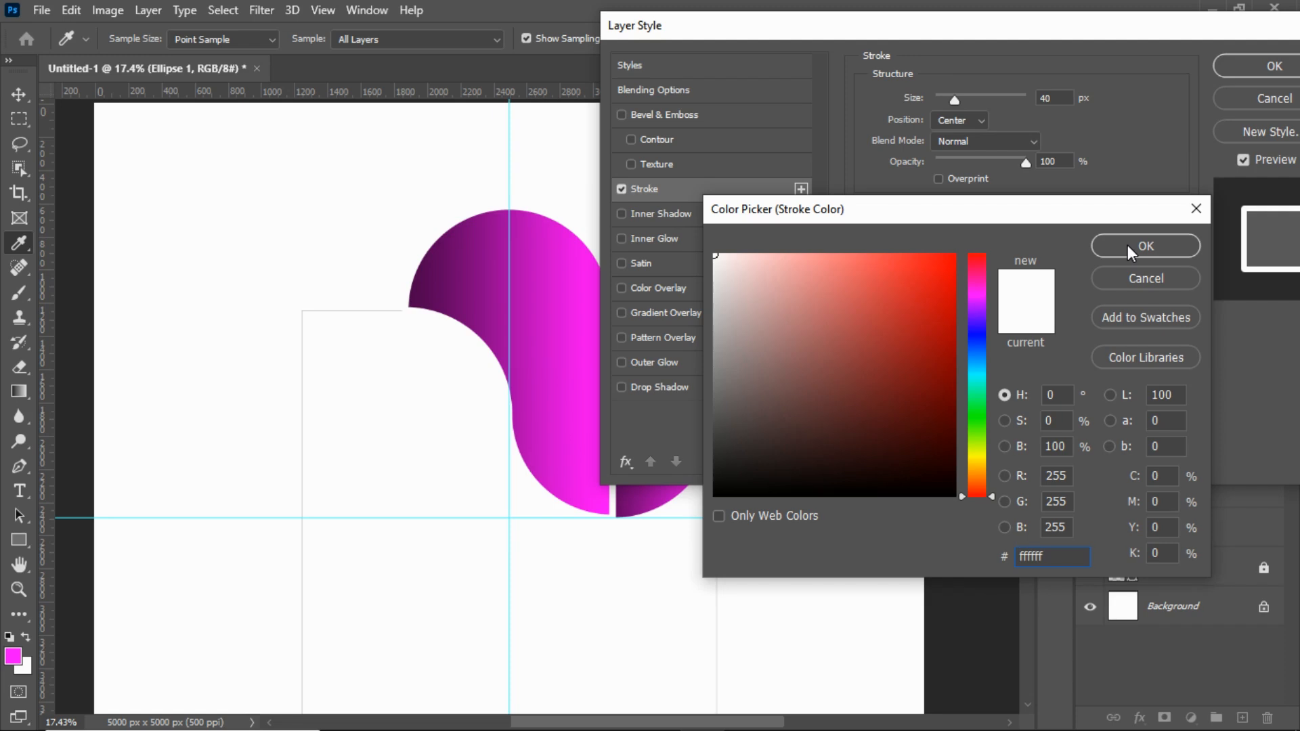
left_click(1127, 245)
left_click_drag(1034, 28, 982, 33)
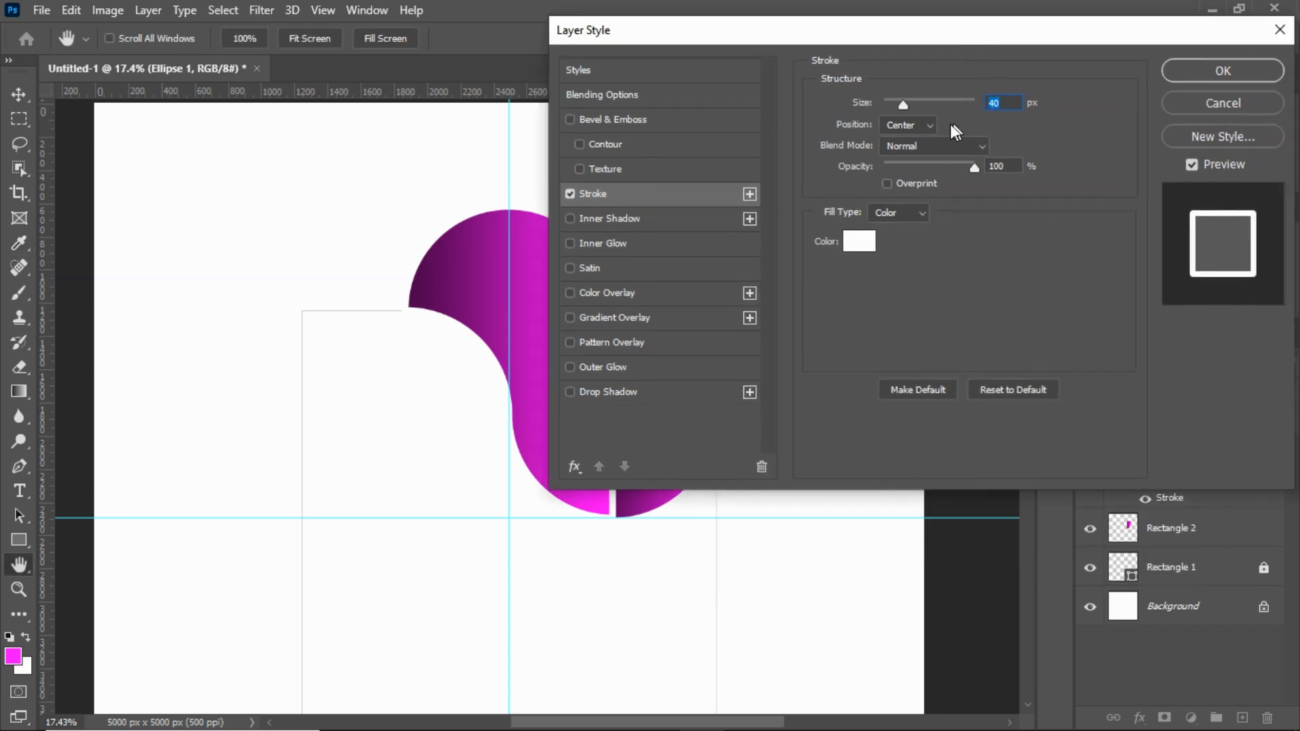
left_click(930, 124)
left_click(899, 172)
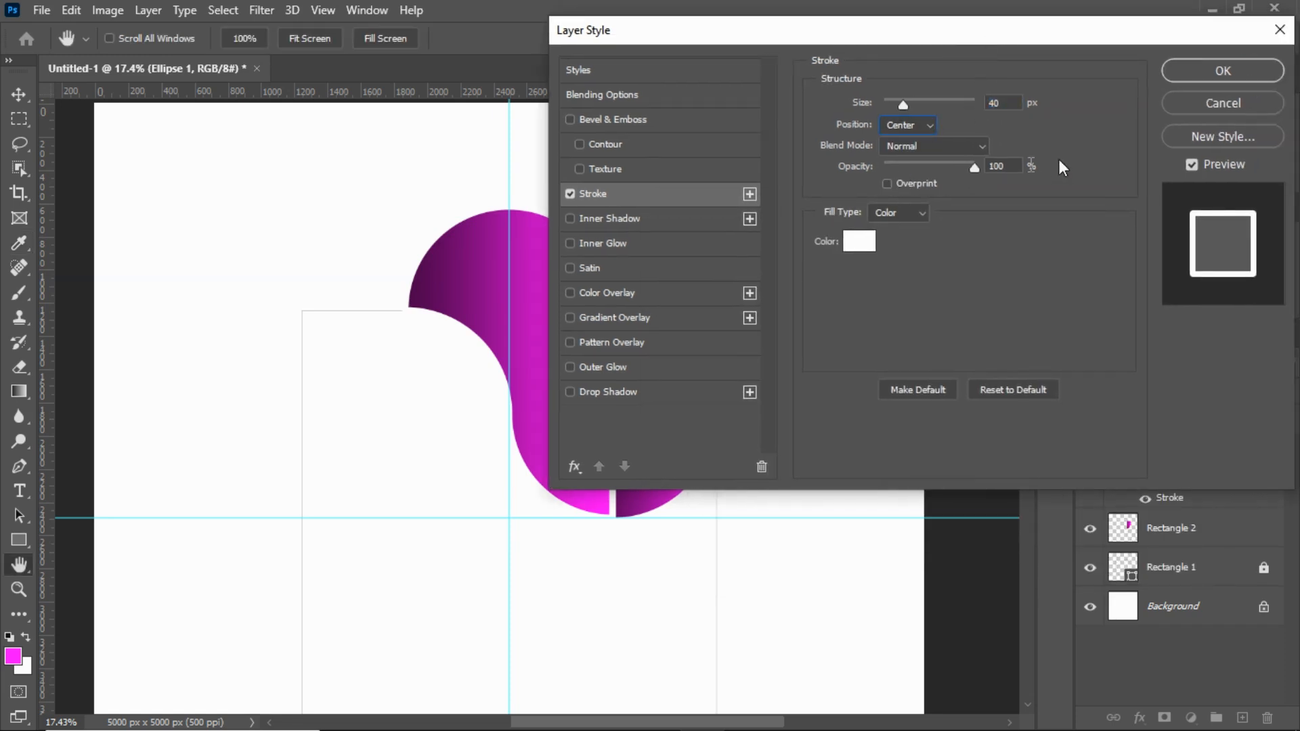
left_click(1208, 74)
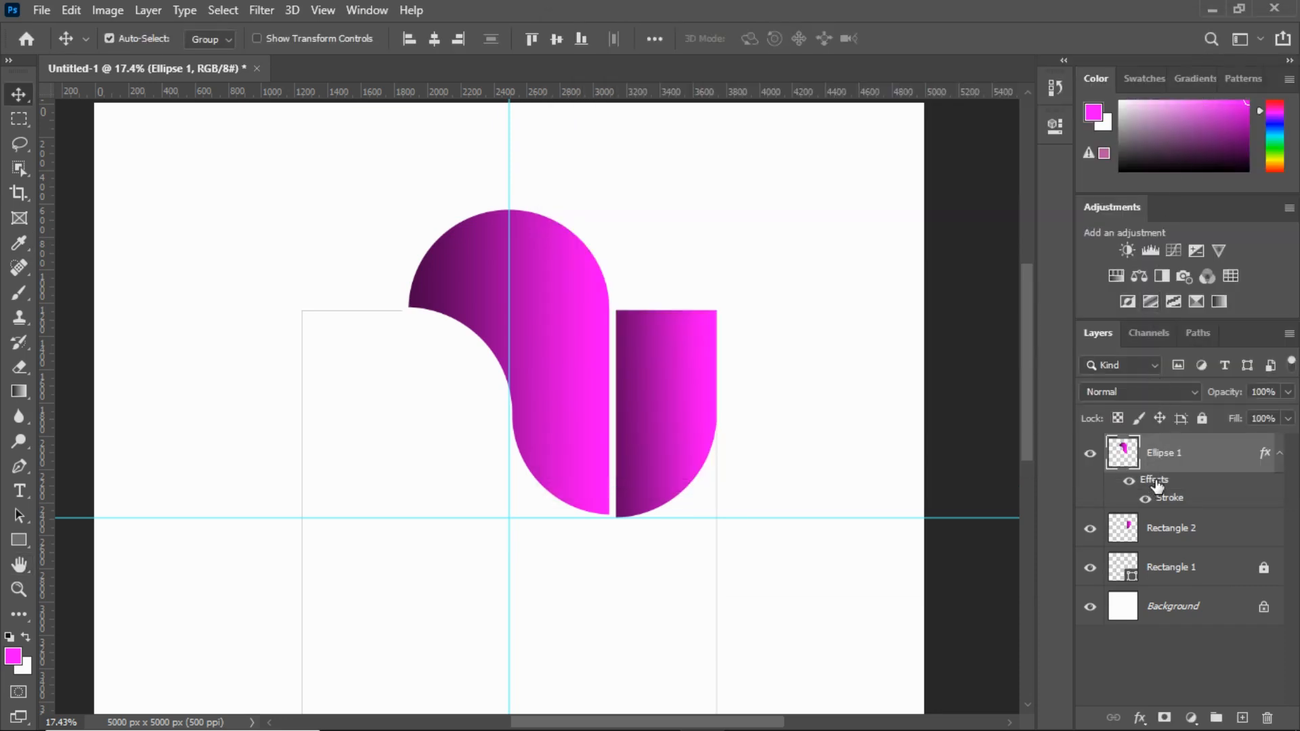
Step: Copy the Stroke effect from the Ellipse 1 layer to the Rectangle 2 layer
left_click(1175, 531)
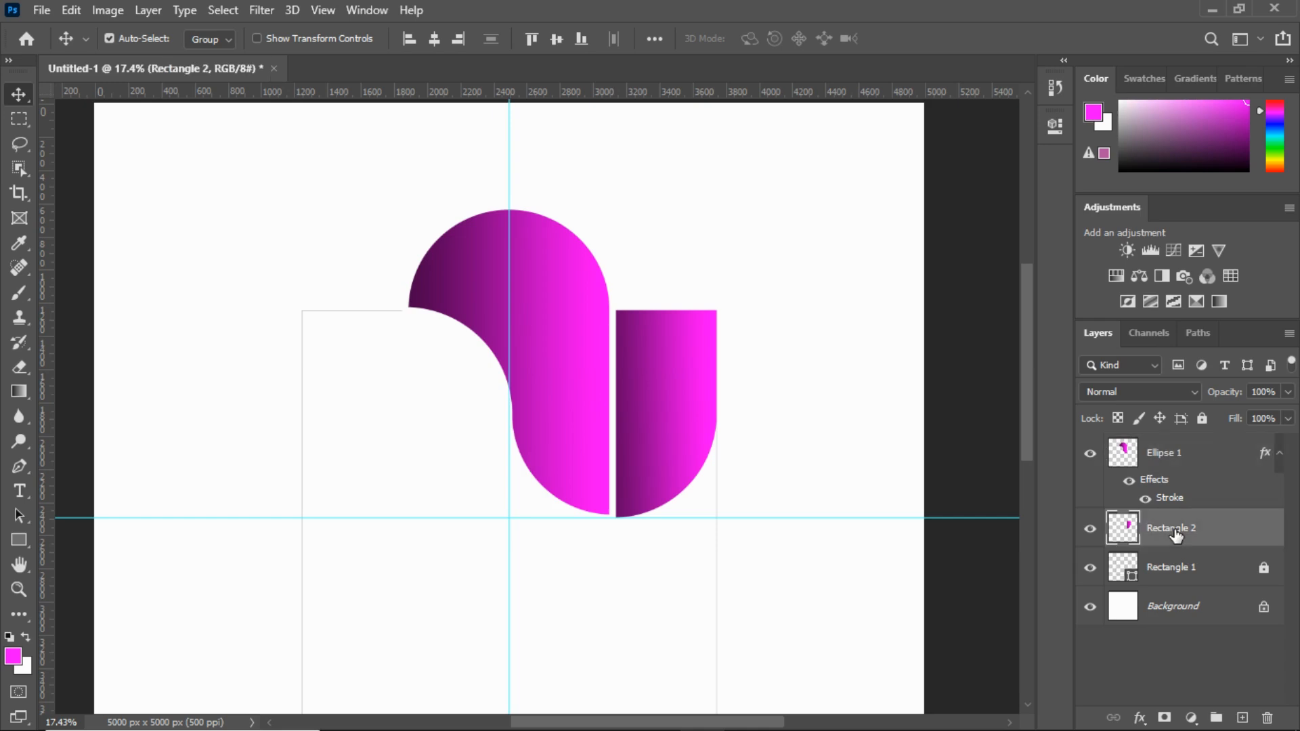
left_click(1155, 481)
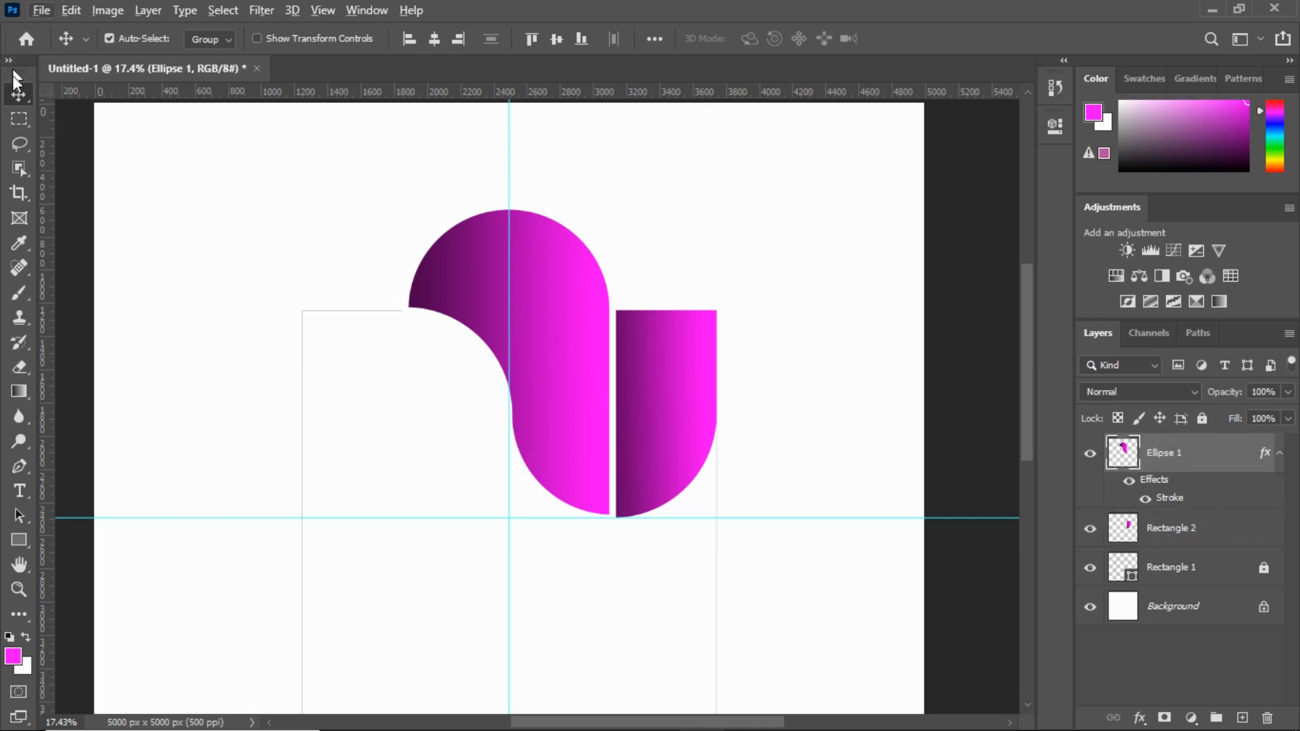
left_click(667, 379)
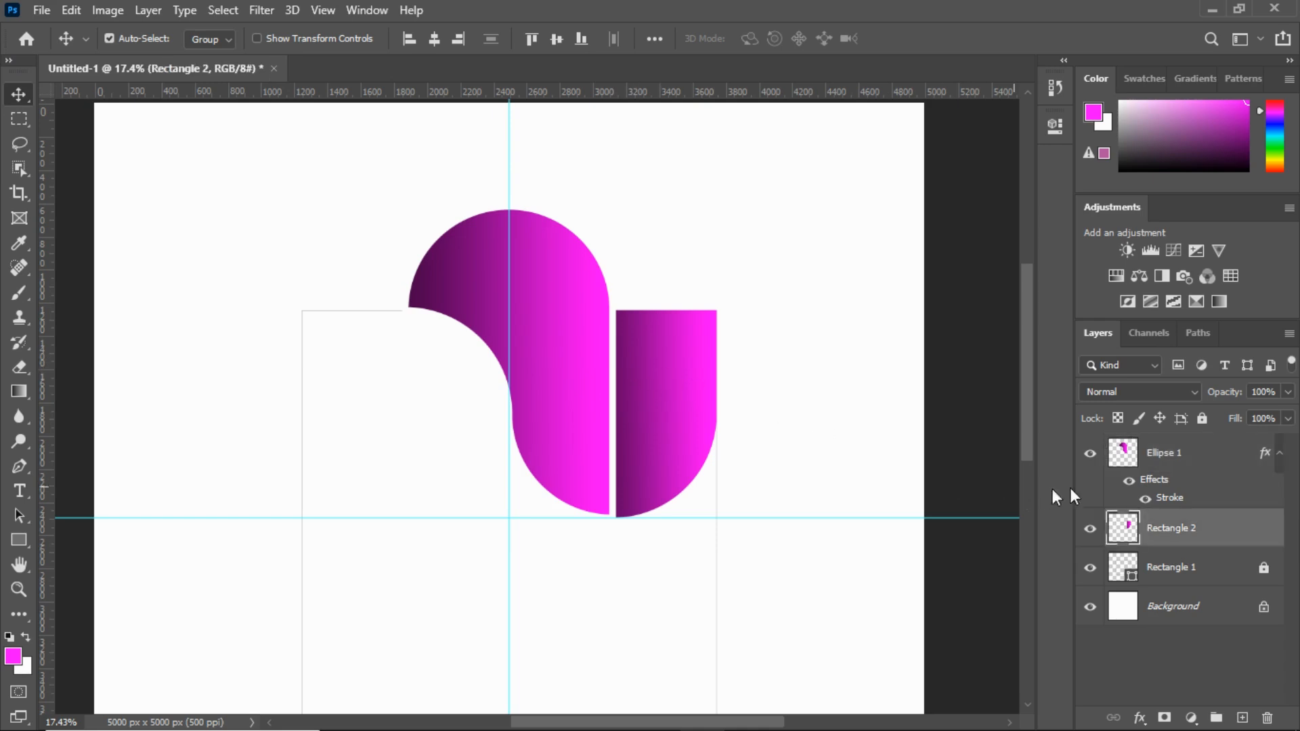
mouse_move(1151, 485)
left_mouse_down()
mouse_move(1152, 510)
mouse_move(1127, 531)
left_mouse_up()
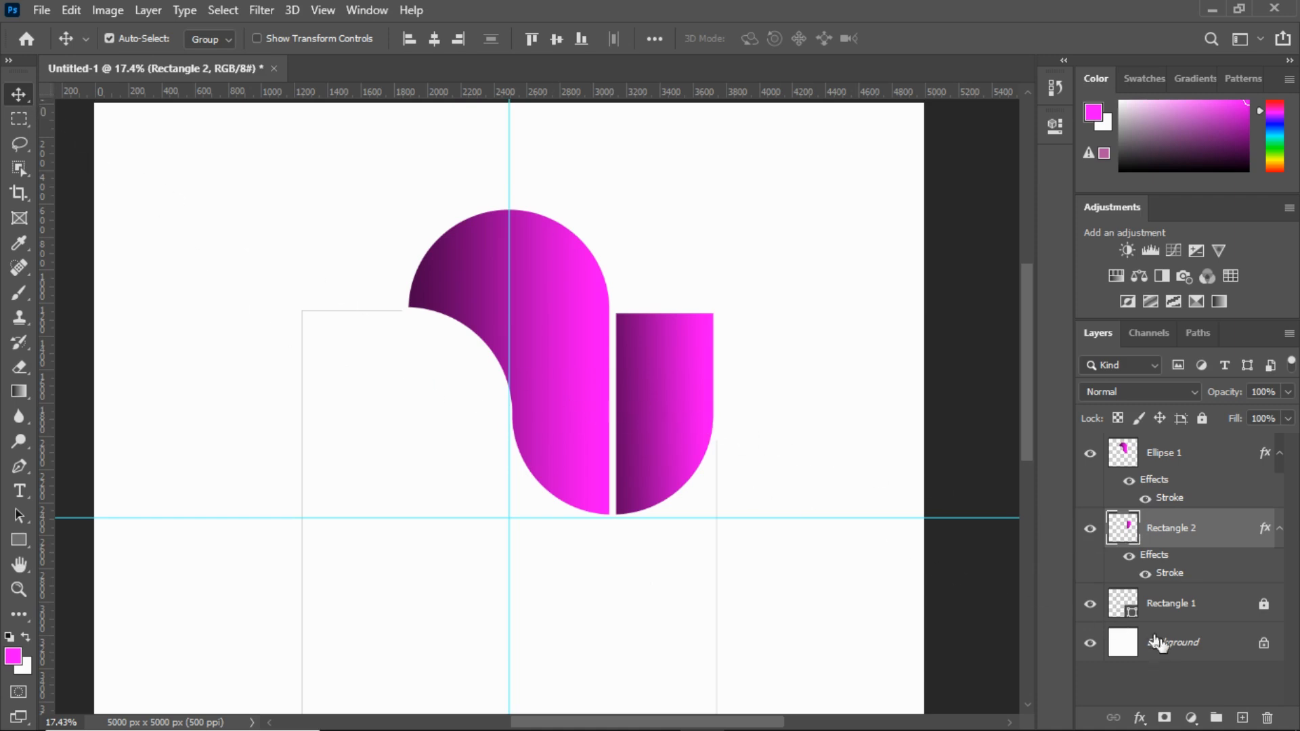
Step: Unlock the background layer and add a black (000000) Solid Color fill layer directly above it
left_click(1262, 646)
left_click(1192, 716)
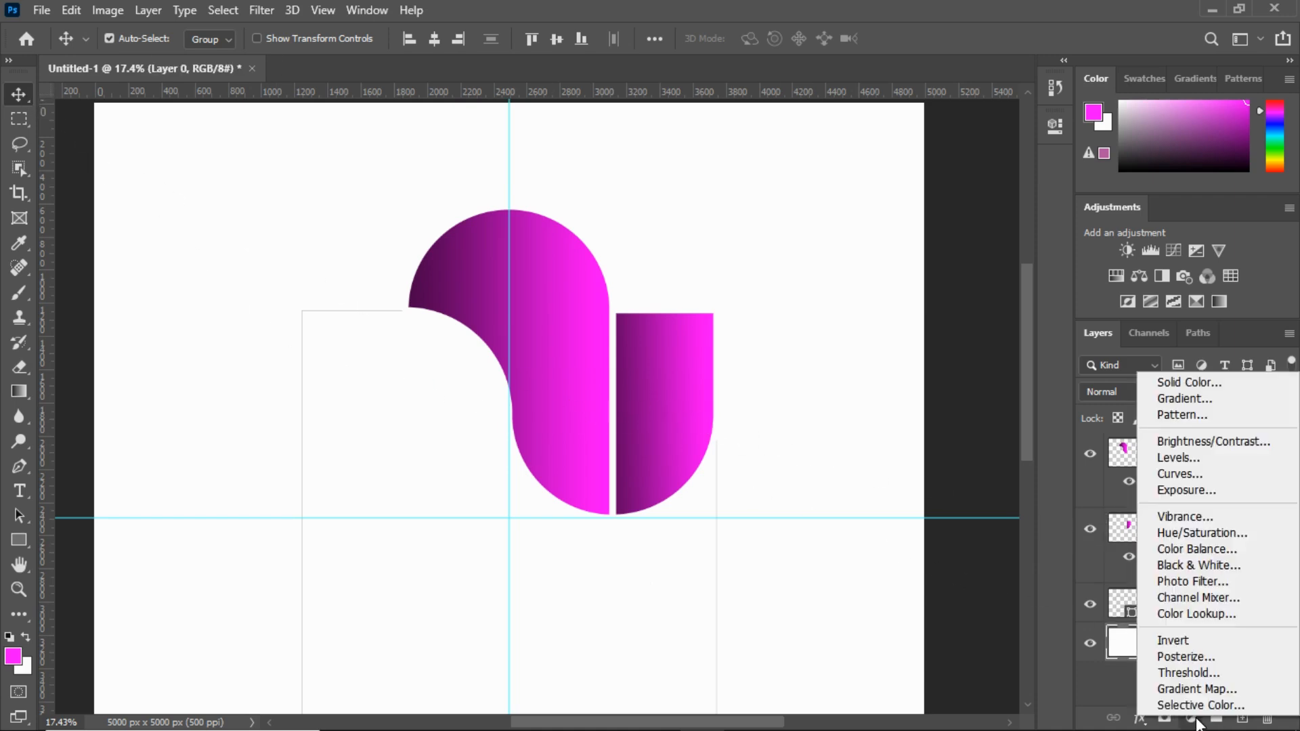
left_click(1212, 381)
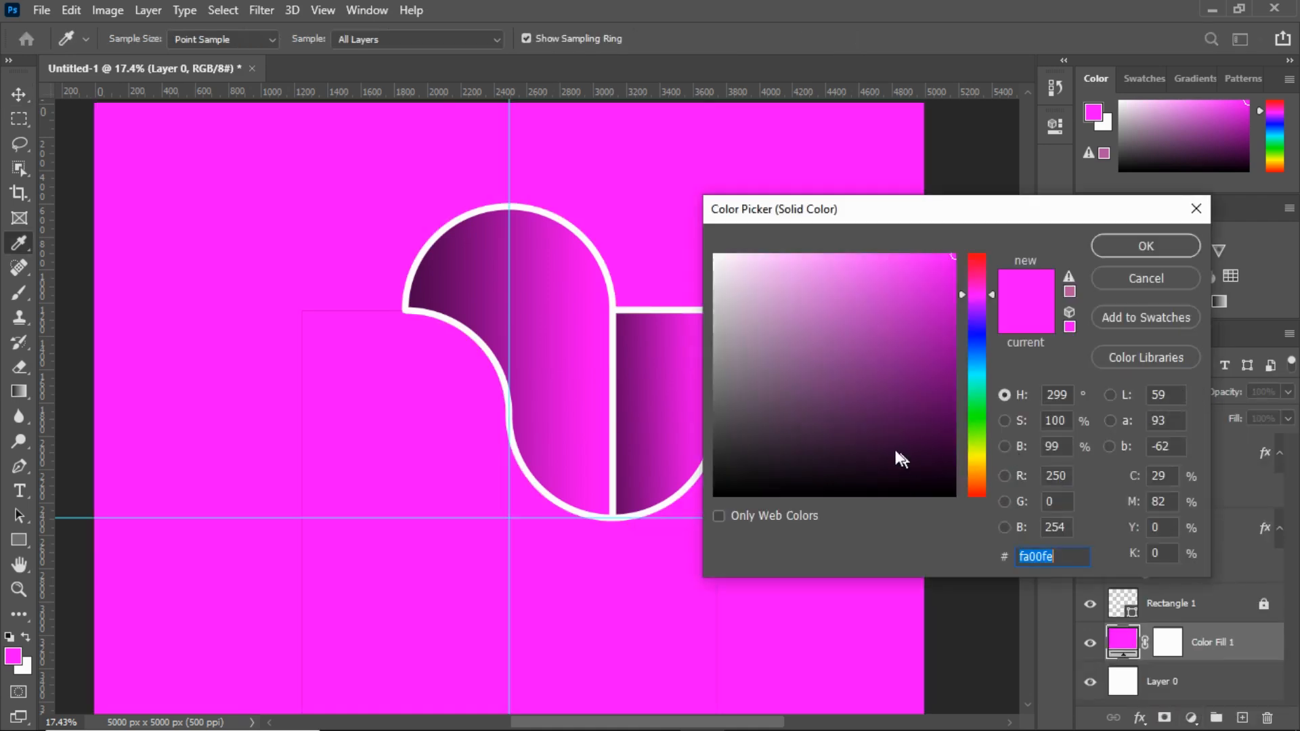
left_click_drag(926, 454, 980, 512)
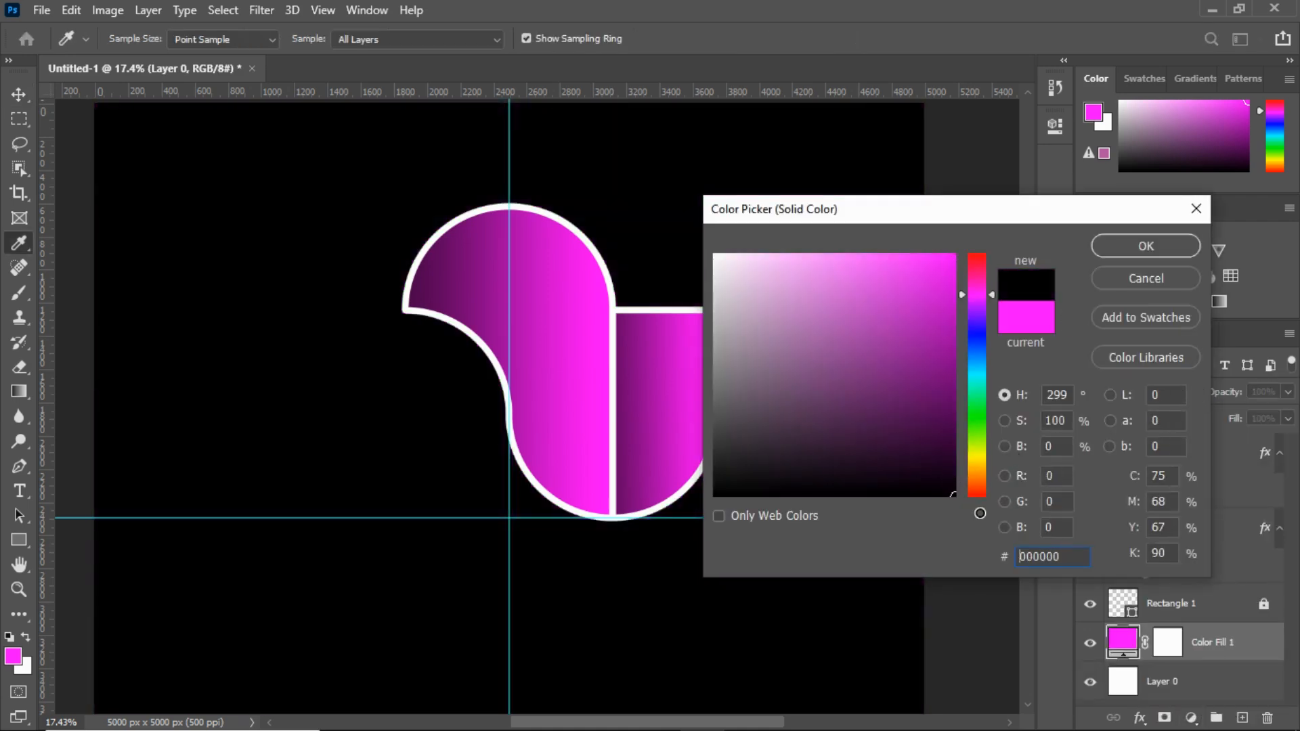
left_click(1144, 247)
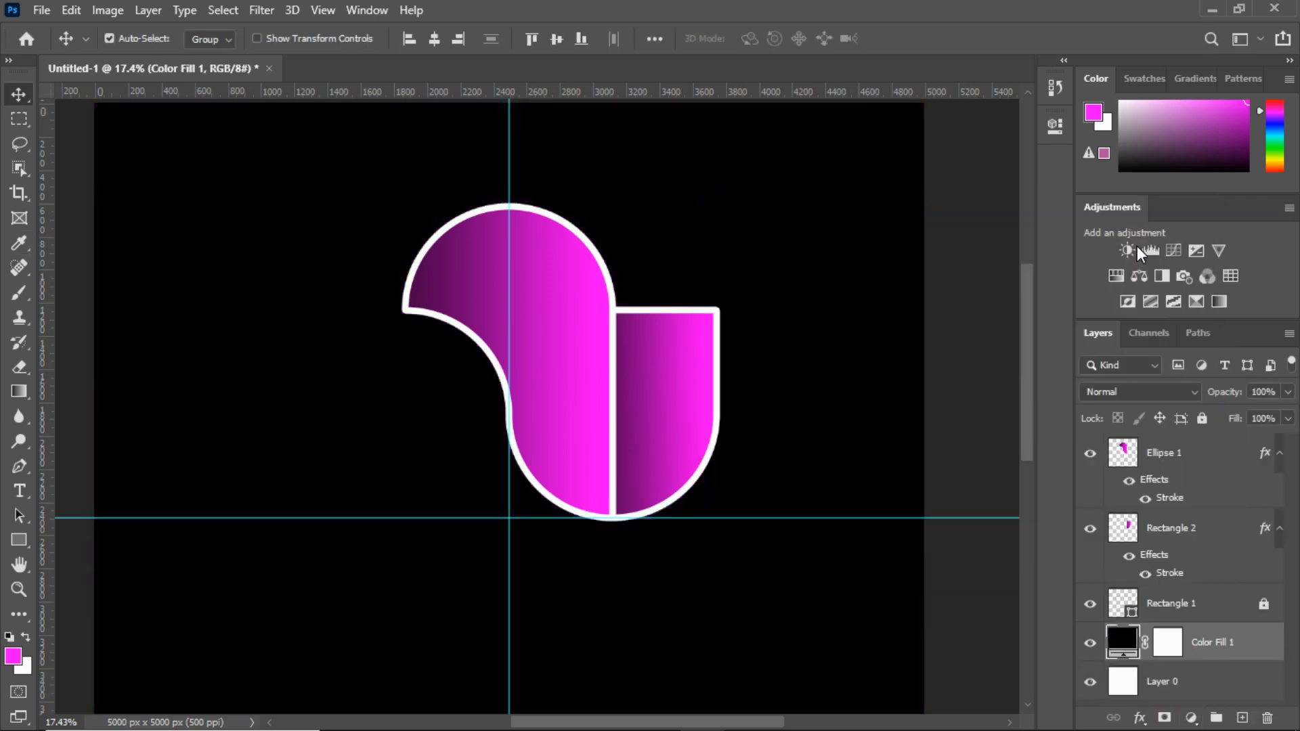
Step: Group the Ellipse 1 and Rectangle 2 layers and convert the group to a smart object
left_click(19, 589)
mouse_move(583, 536)
left_mouse_down()
mouse_move(572, 531)
mouse_move(582, 537)
left_mouse_up()
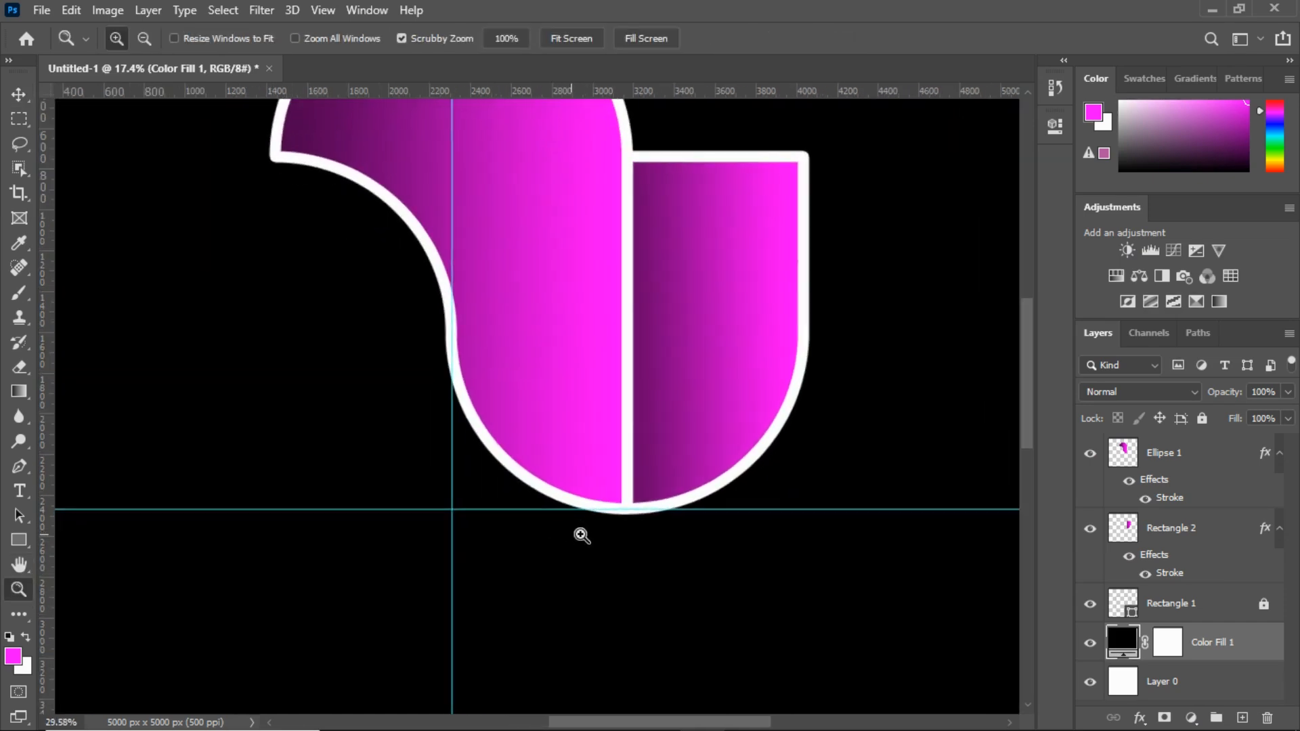
left_click_drag(499, 546, 449, 558)
scroll(476, 554, "down", 3)
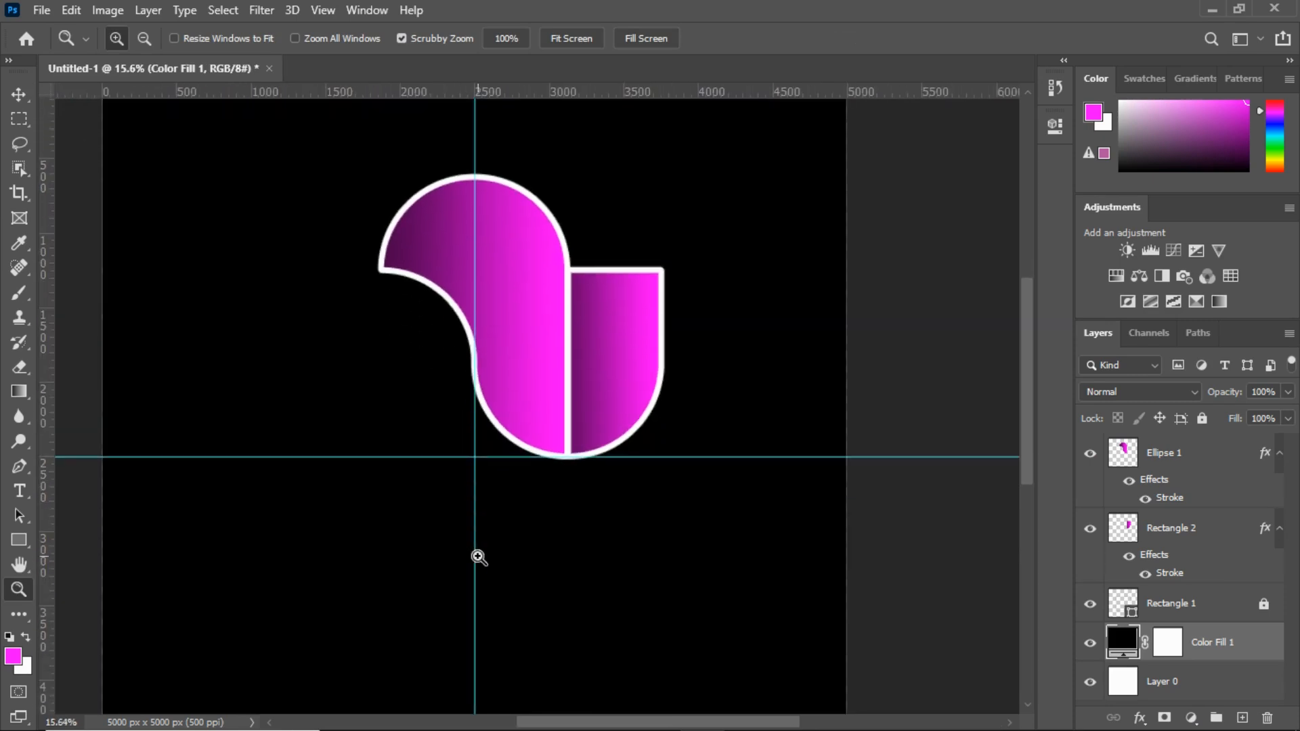
left_click(26, 96)
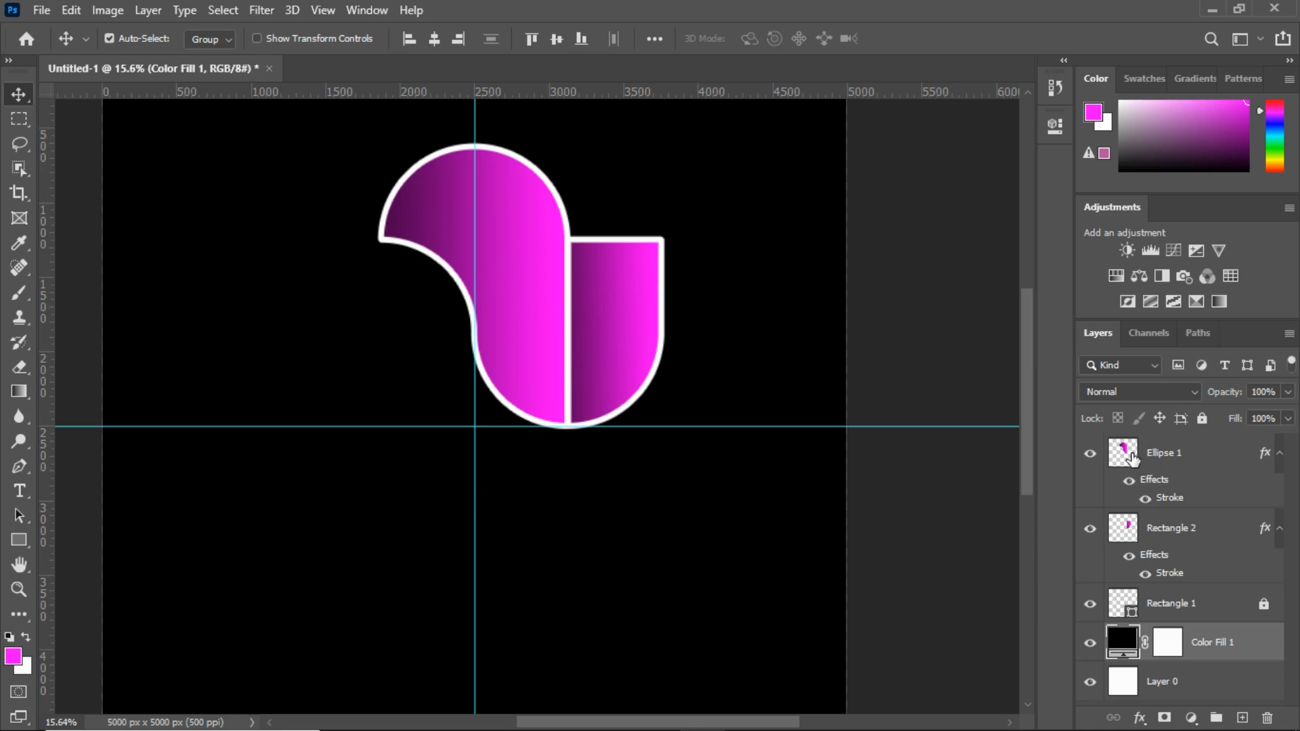
left_click(1130, 460)
left_click(1124, 537, "shift")
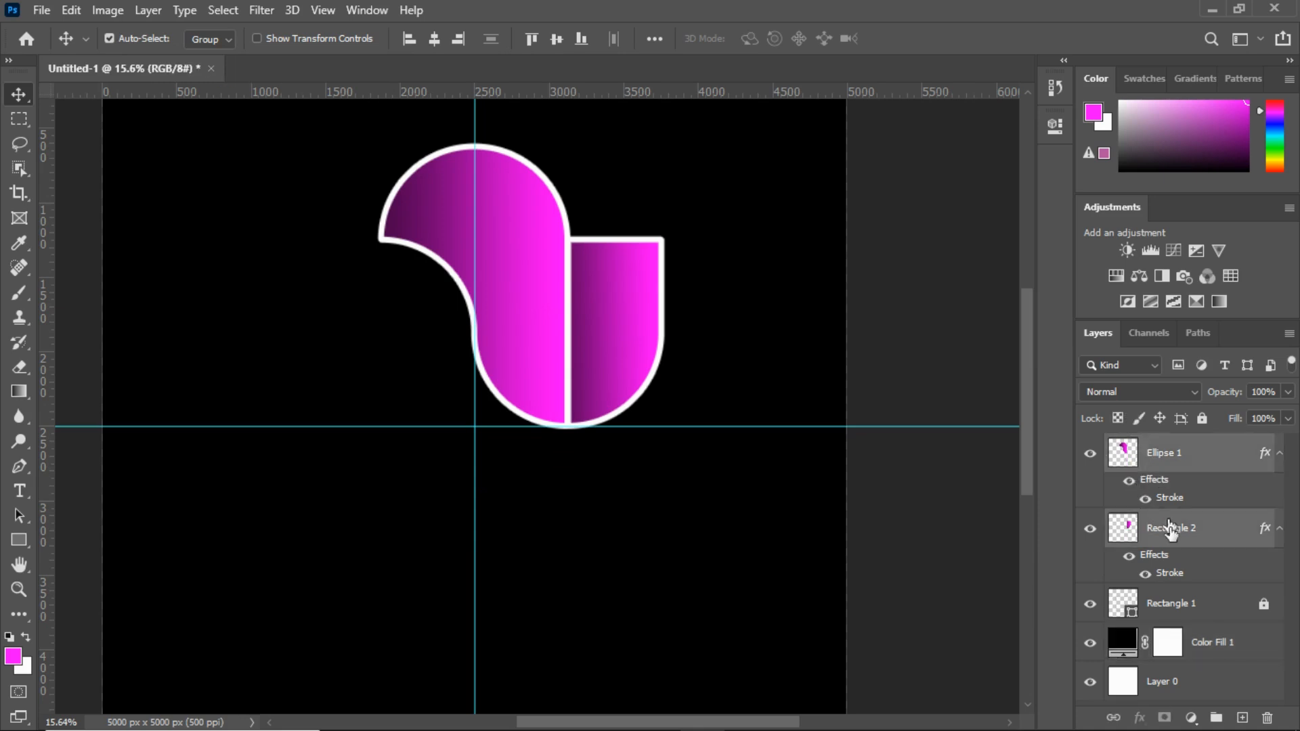
left_click(1216, 717)
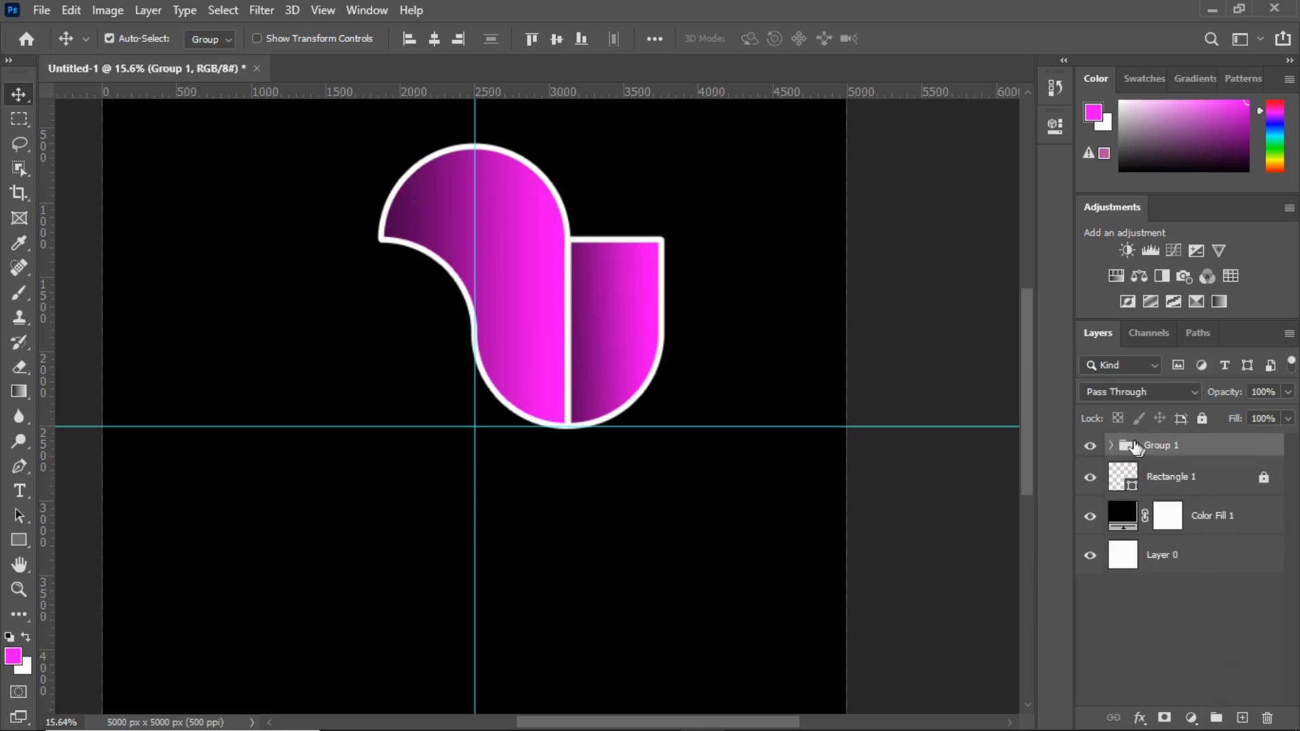
left_click(1289, 335)
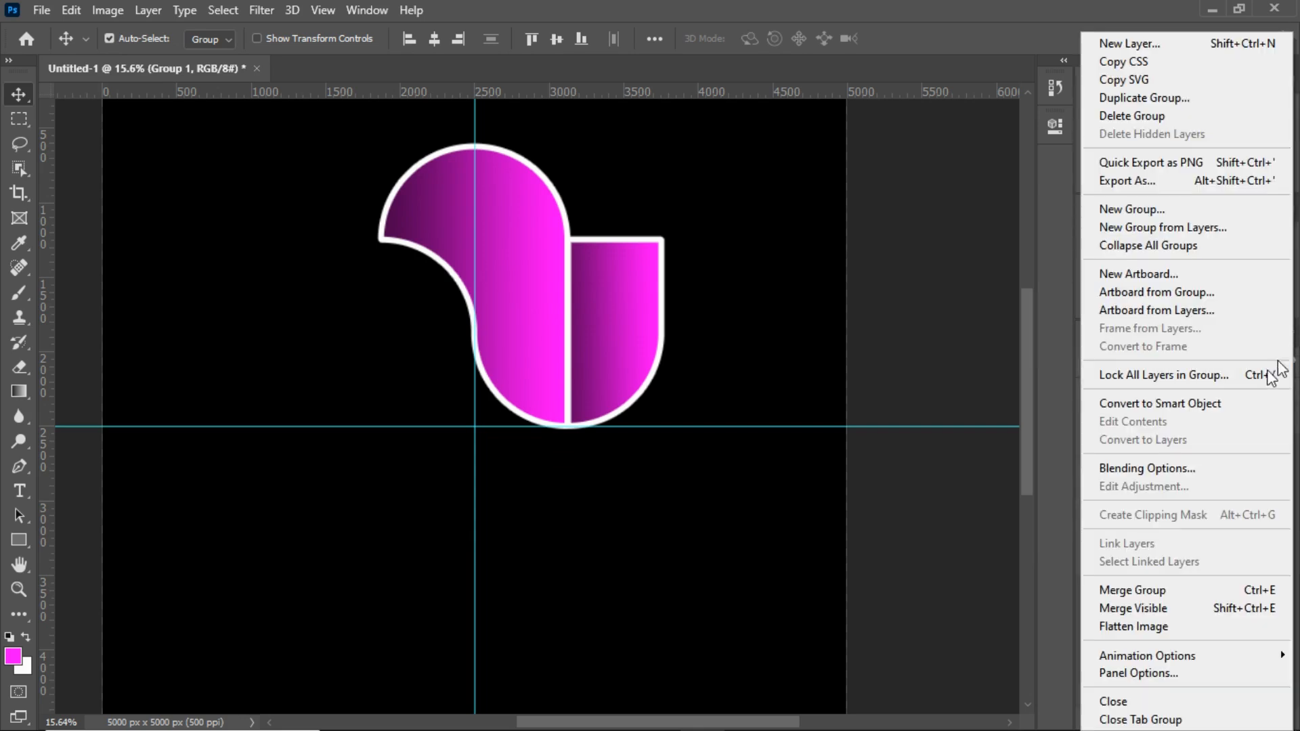
left_click(1212, 400)
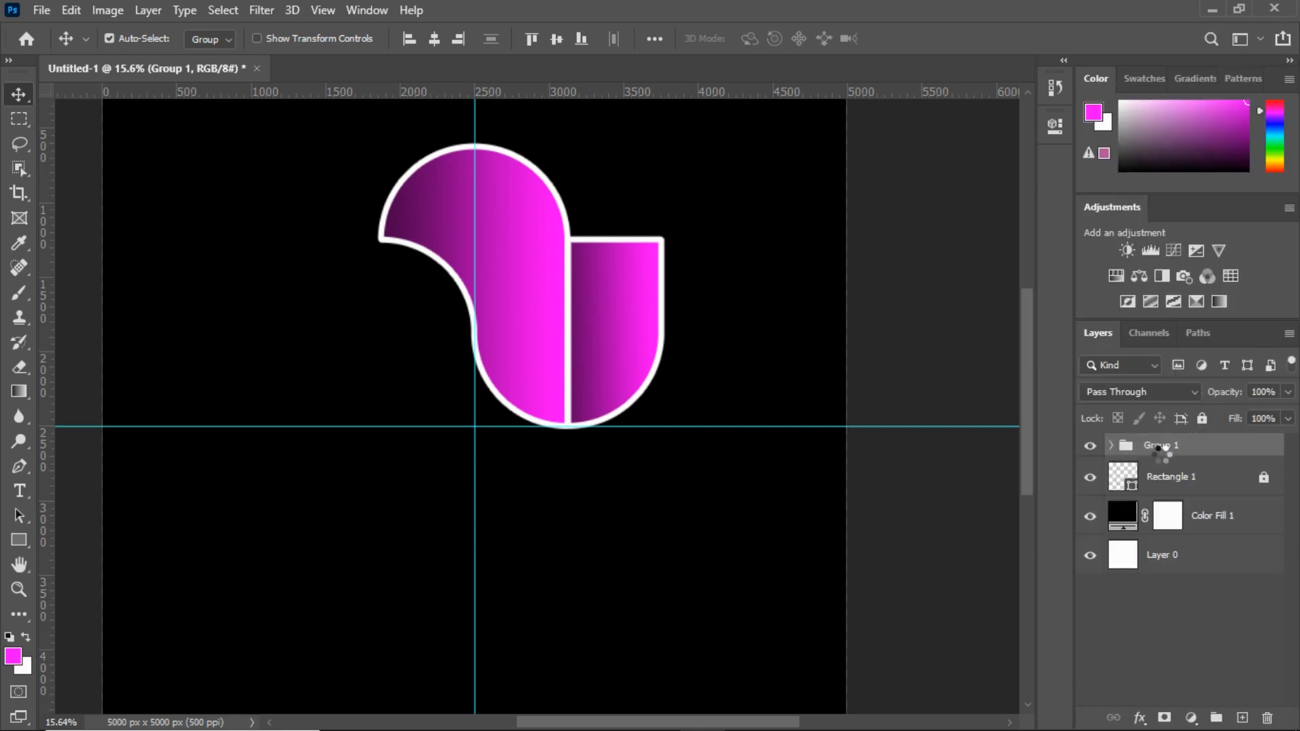
Step: Duplicate the Group 1 smart object and rotate the copy -90° around a reference point at the canvas center, X 2500, Y 2500 px
key("ctrl+j")
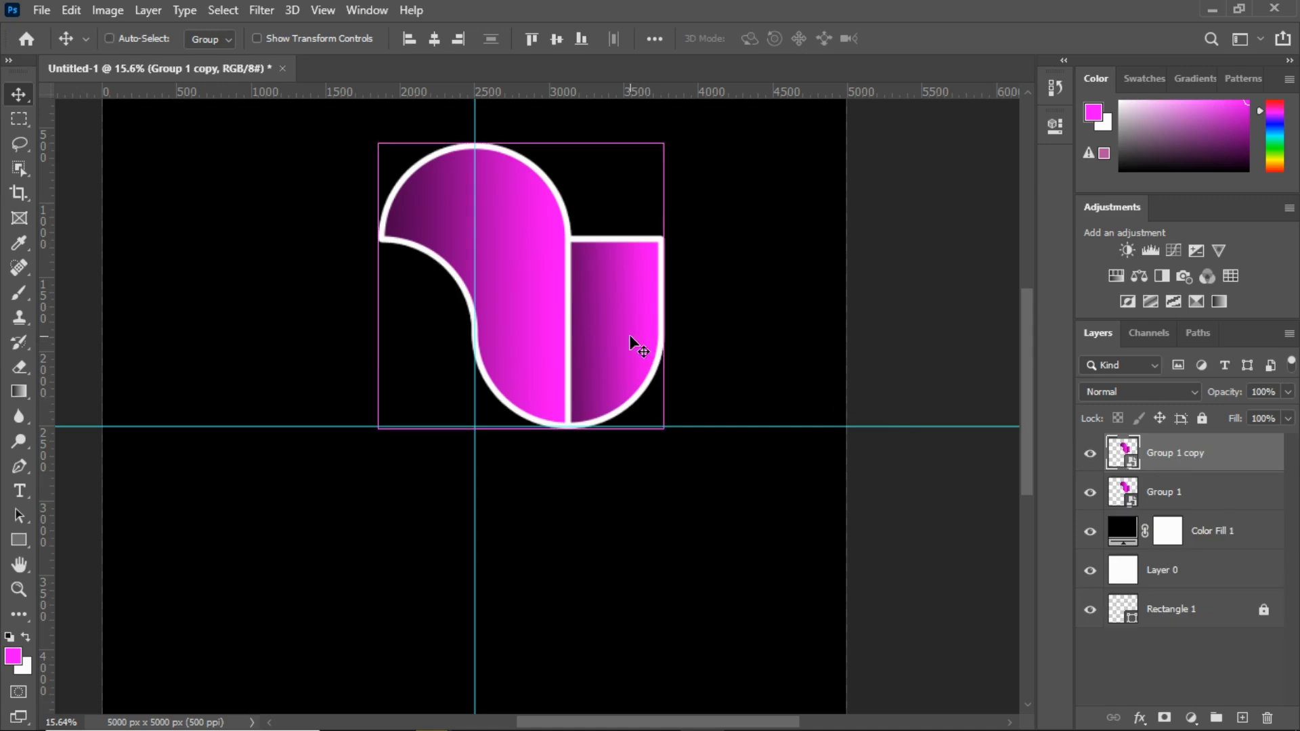
key("ctrl+t")
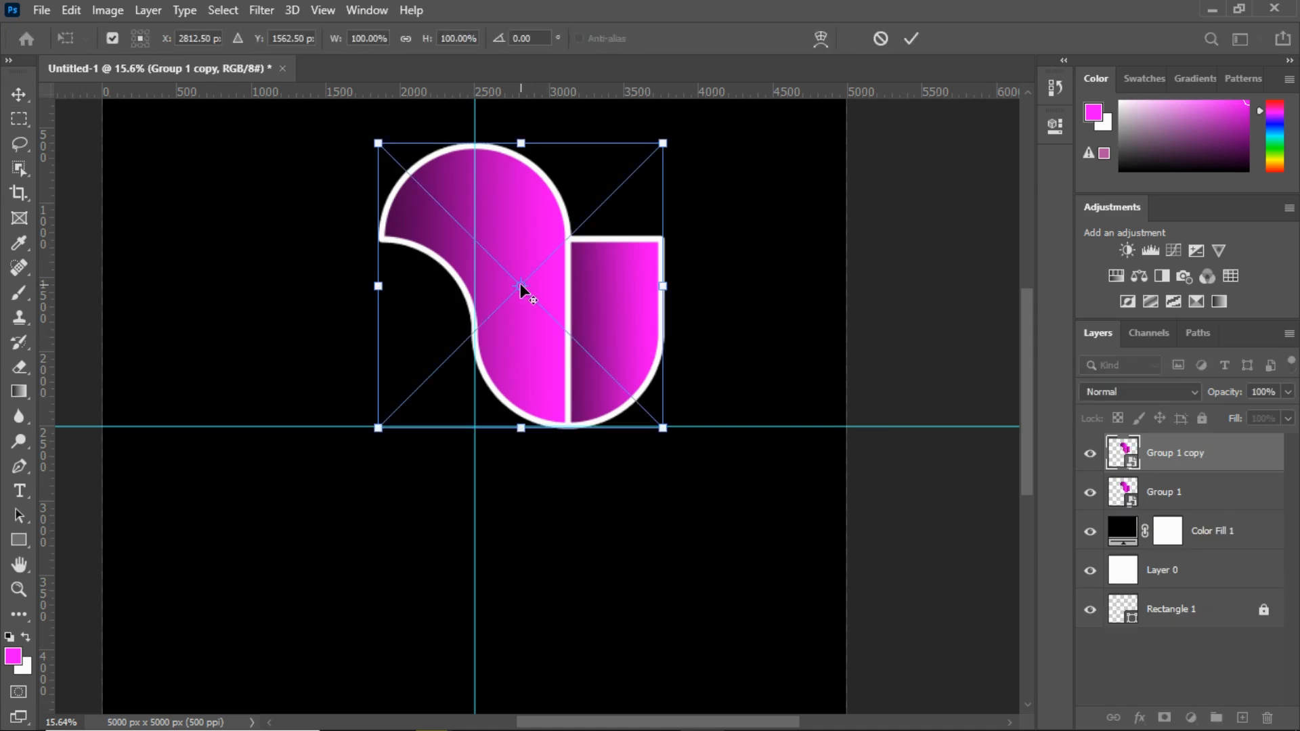
left_click_drag(521, 286, 474, 427)
type("2")
type("500")
type("-")
type("90")
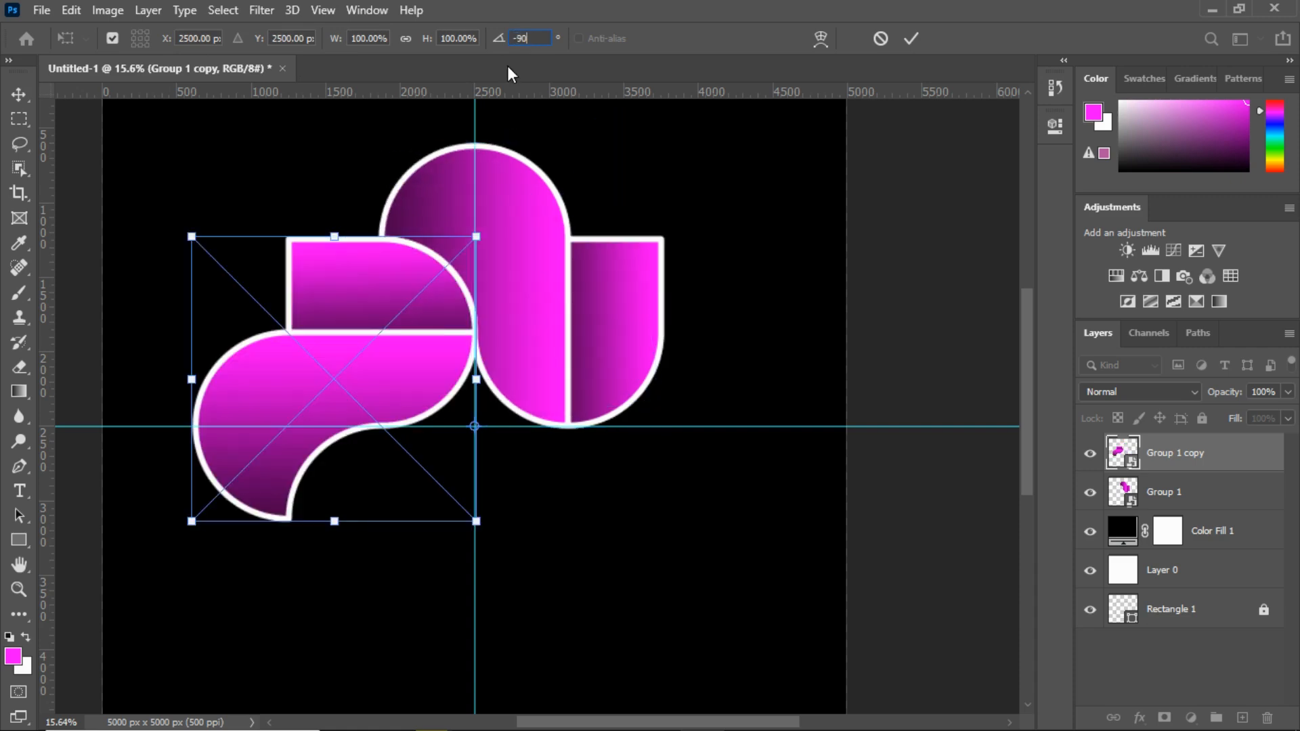
left_click(910, 39)
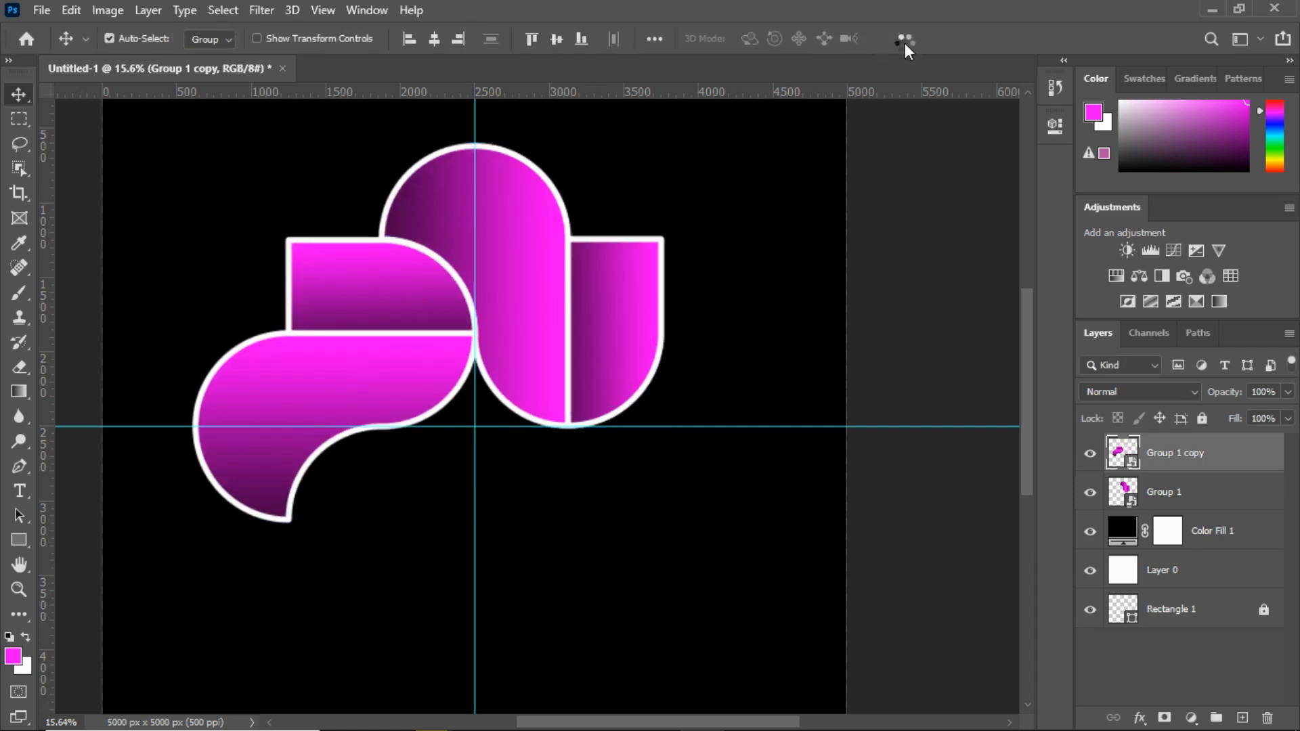
Step: Repeat the rotated duplication twice to complete the four-part ring, and group all four Group 1 layers
key("ctrl+shift+alt+t")
key("ctrl+shift+alt+t")
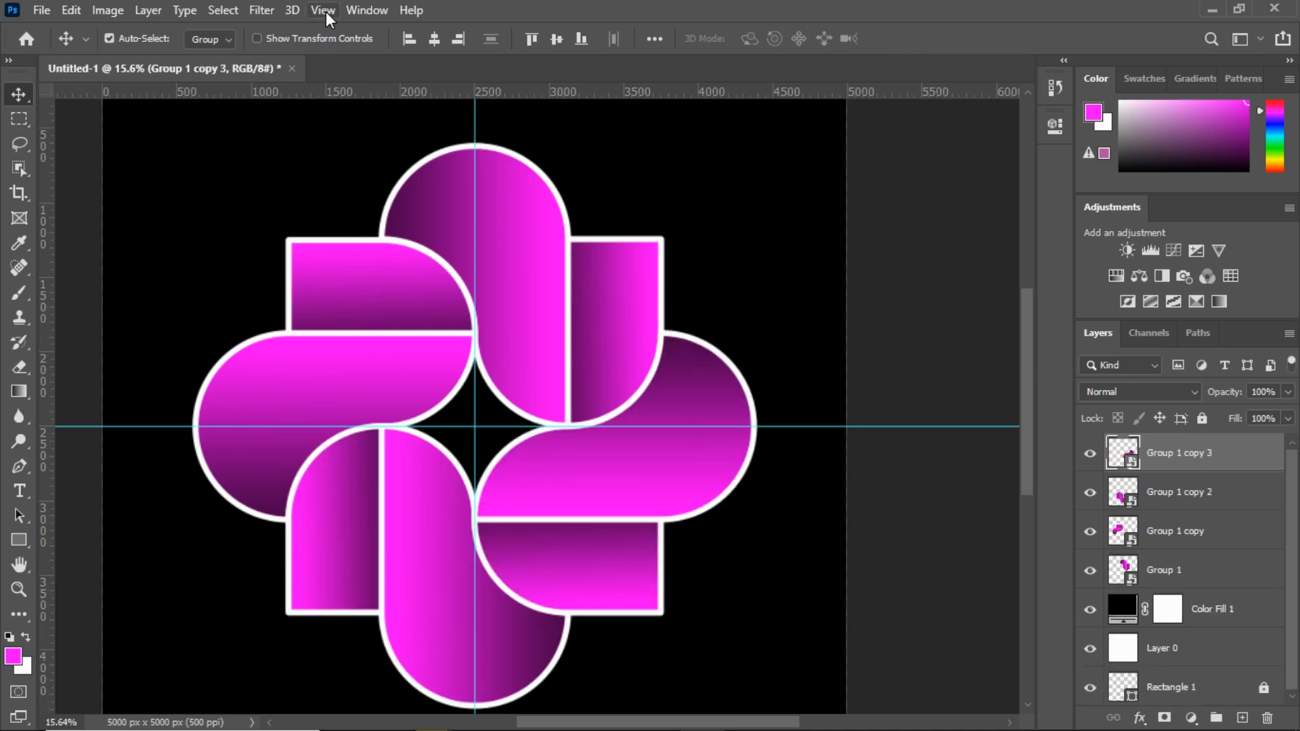
left_click(1193, 571, "shift")
left_click(1216, 718)
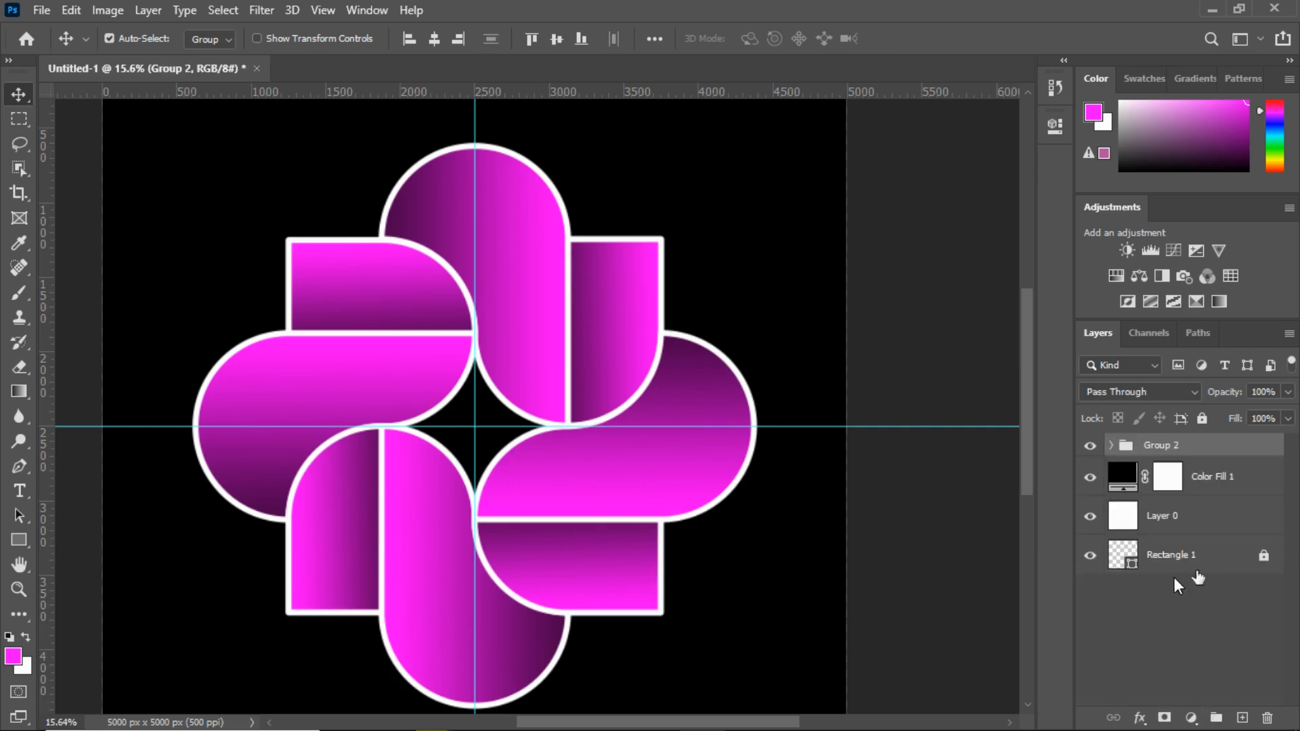
Step: Delete the leftover Rectangle 1 layer, then unlock the guides and remove both center guides from the canvas
left_click_drag(1134, 569, 1269, 719)
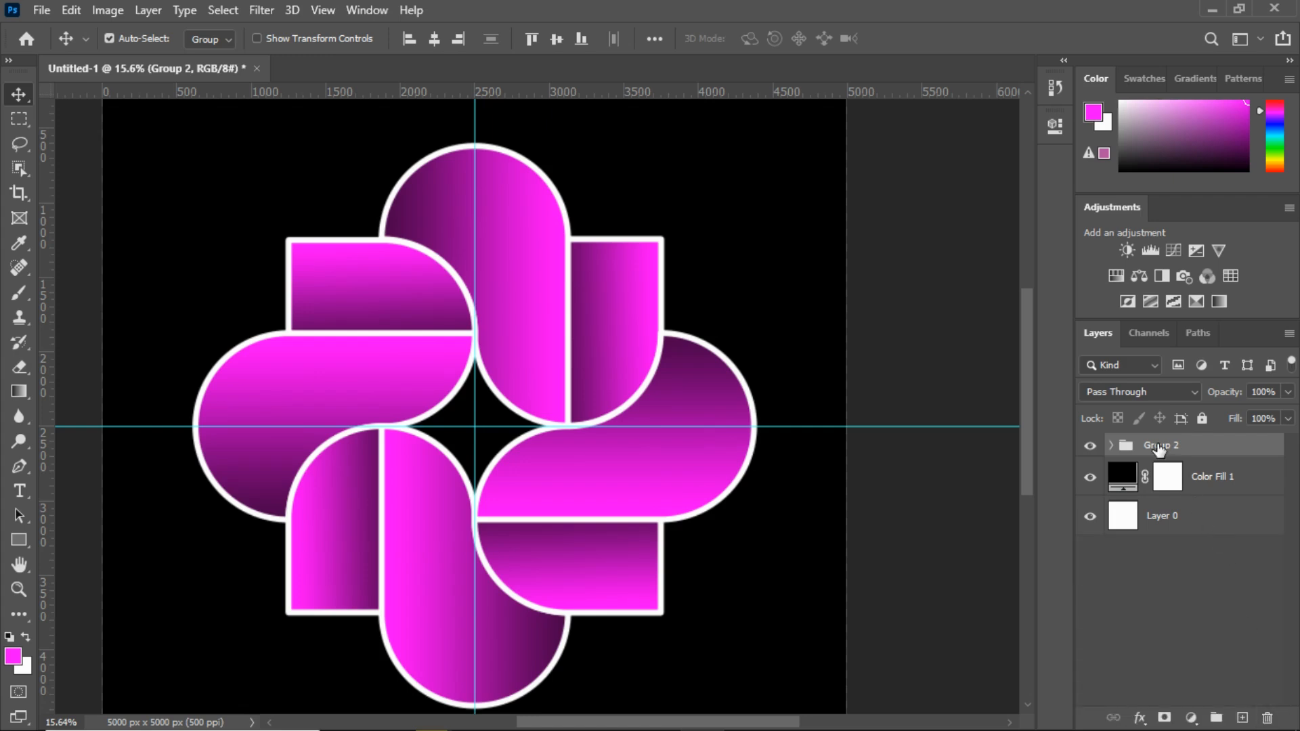
left_click(322, 9)
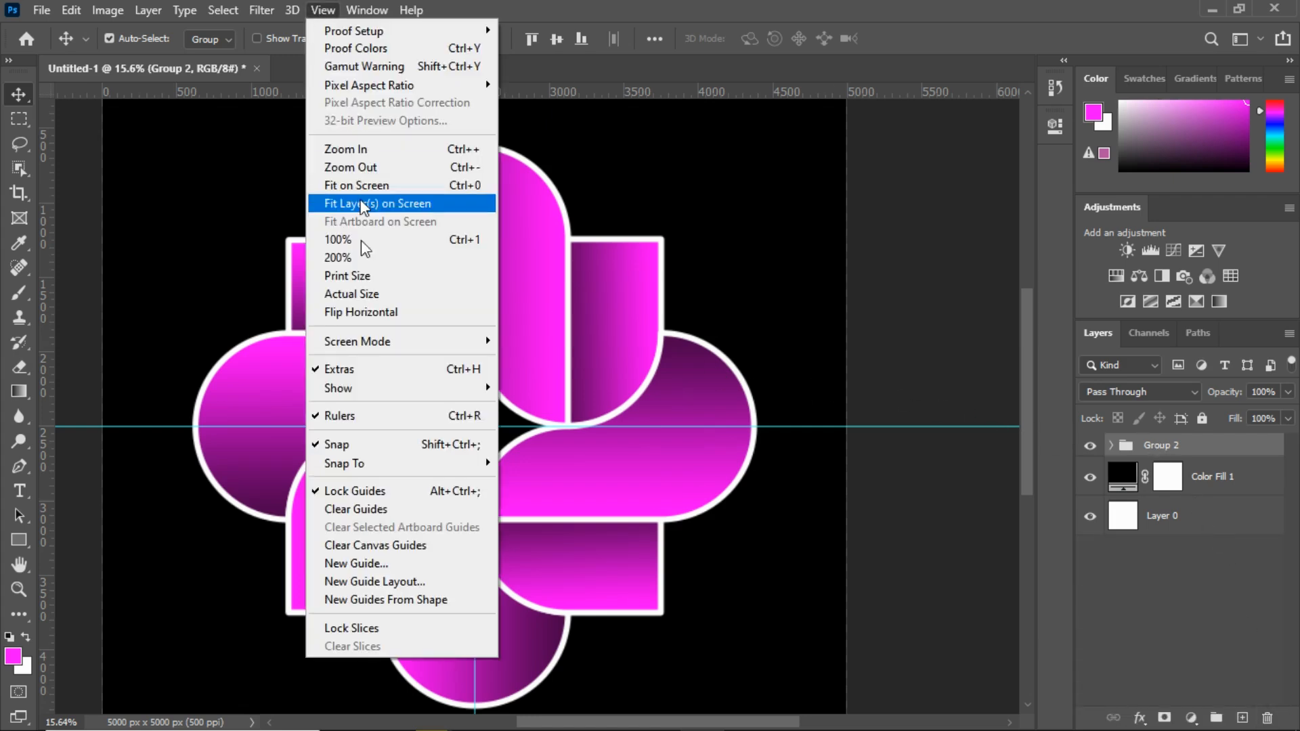
left_click(347, 490)
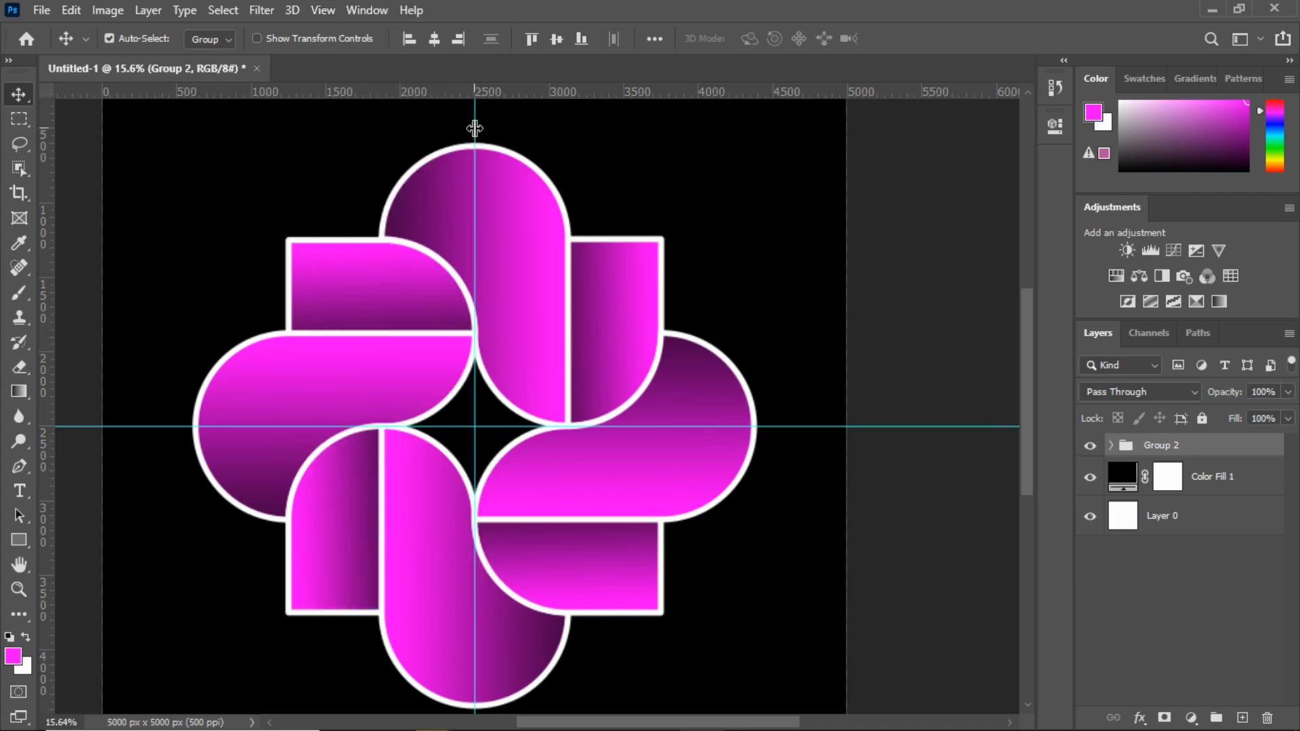
left_click_drag(473, 124, 25, 190)
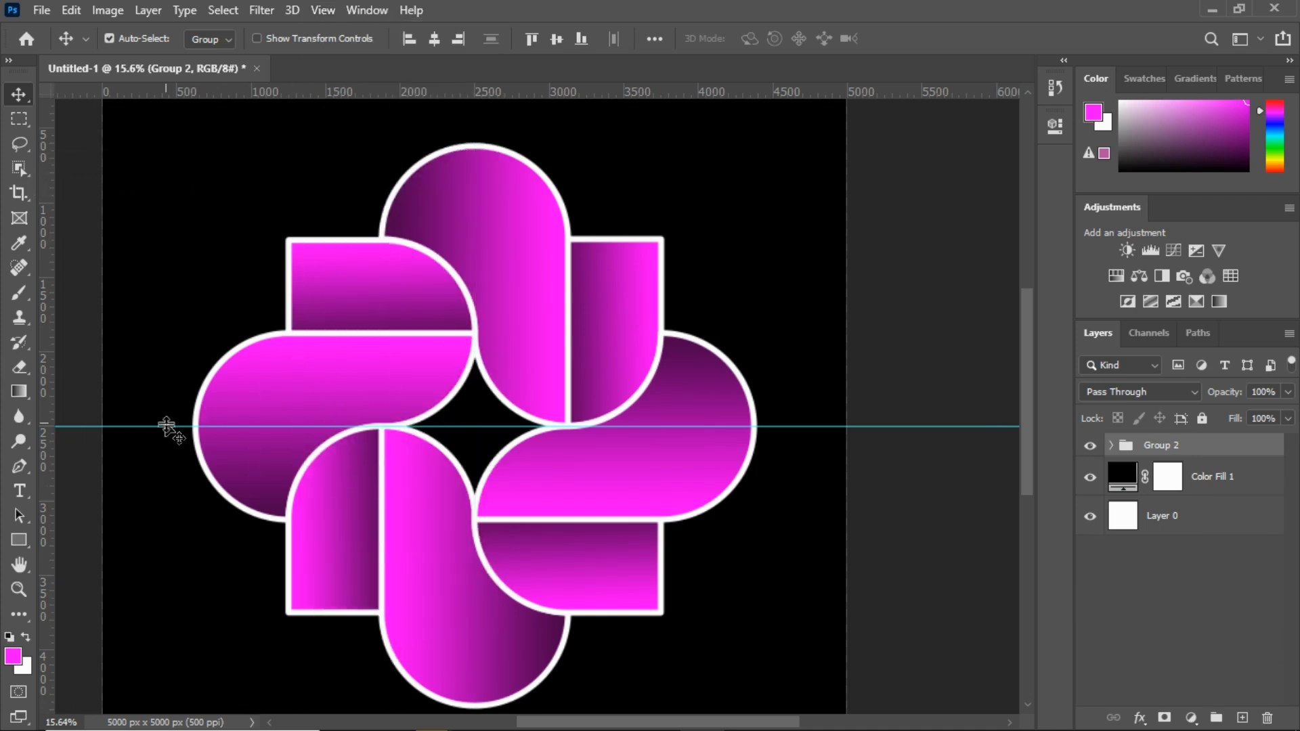
left_click_drag(166, 425, 256, 112)
left_click_drag(283, 52, 283, 61)
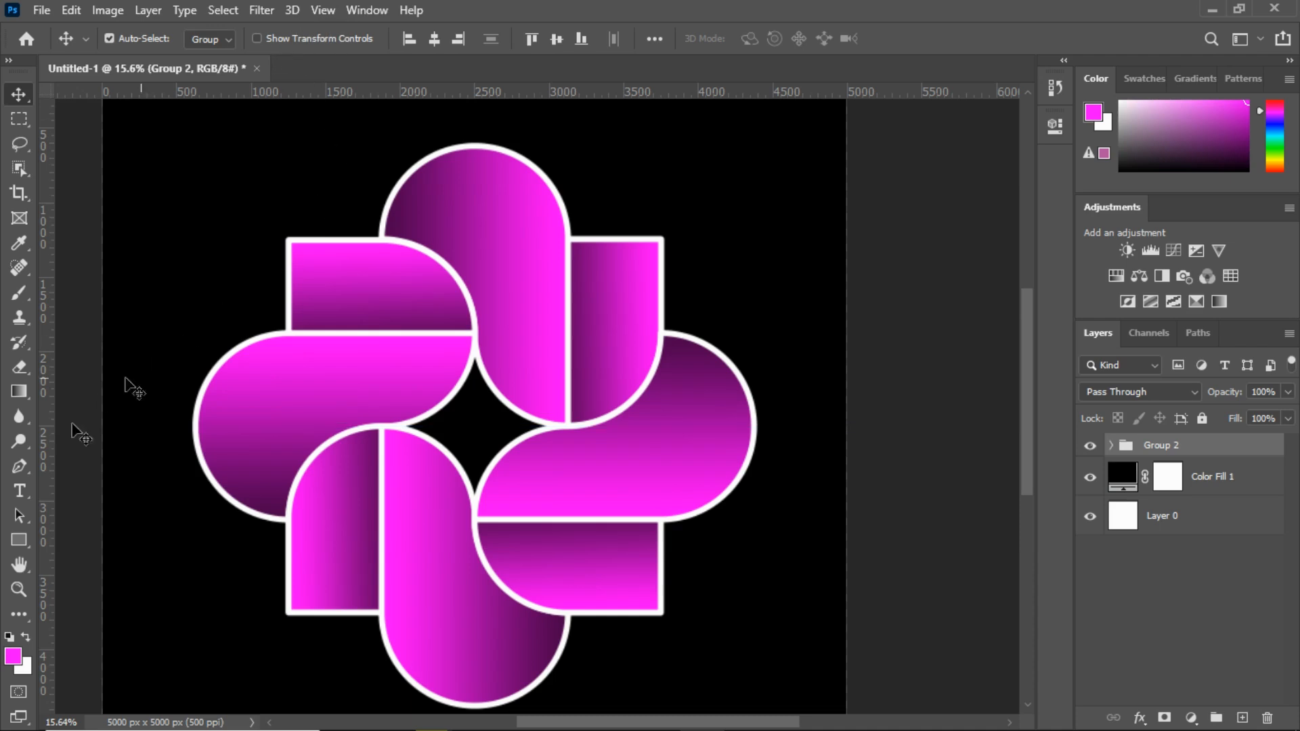
Step: Scale Group 2 to 75.46% about its center, rotate it 45°, and apply the transformation
double_click(19, 563)
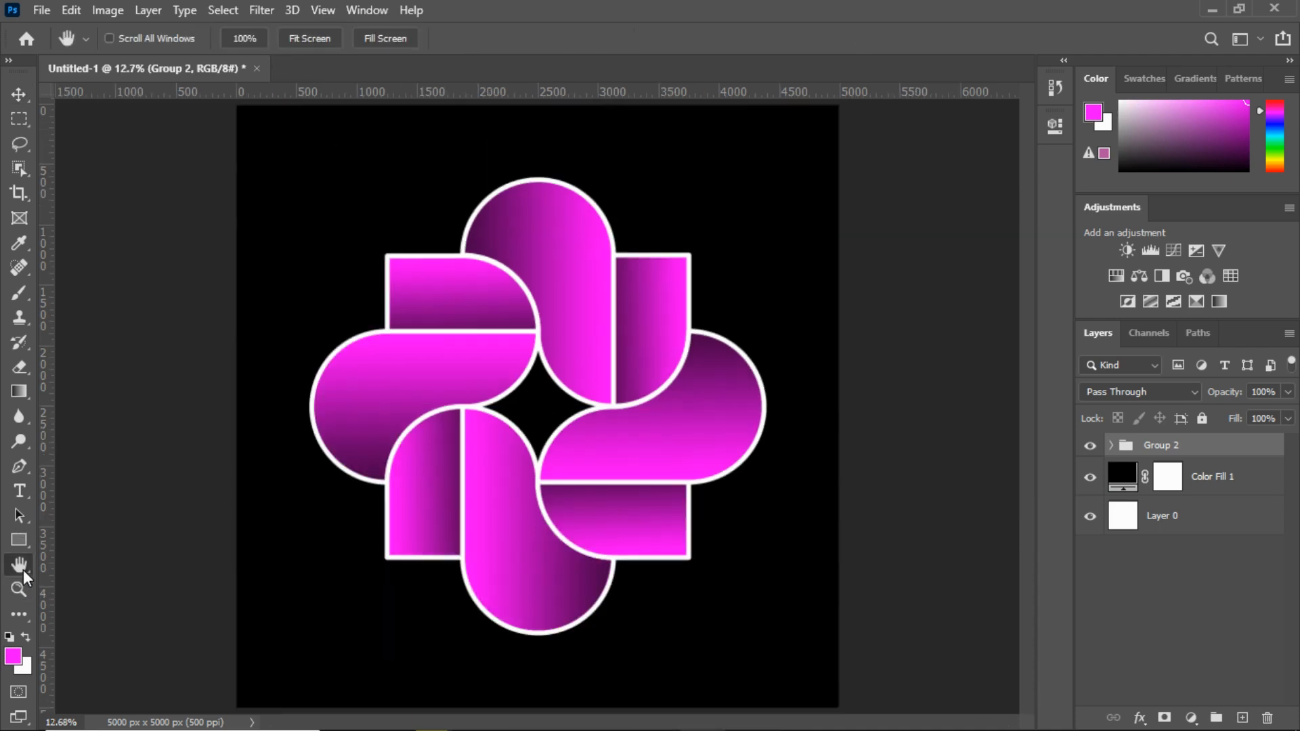
left_click(18, 95)
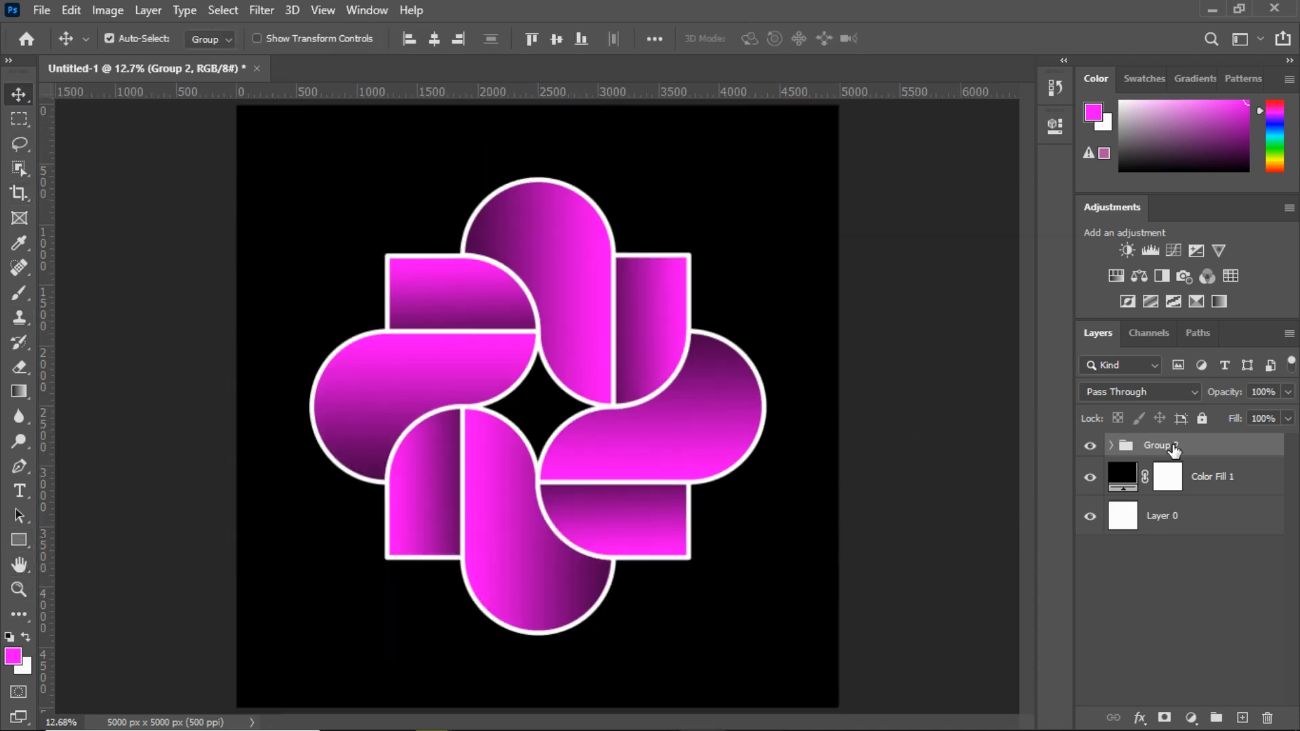
key("ctrl+t")
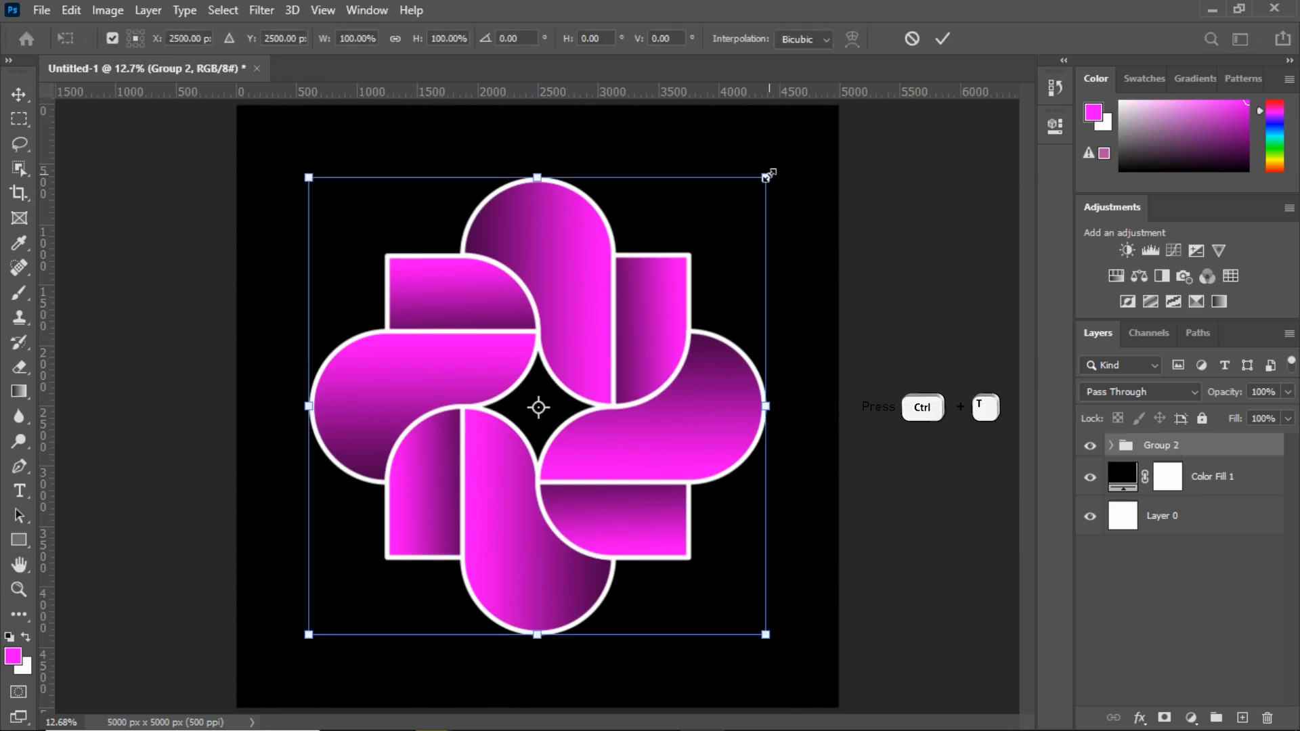
left_click_drag(767, 175, 772, 401)
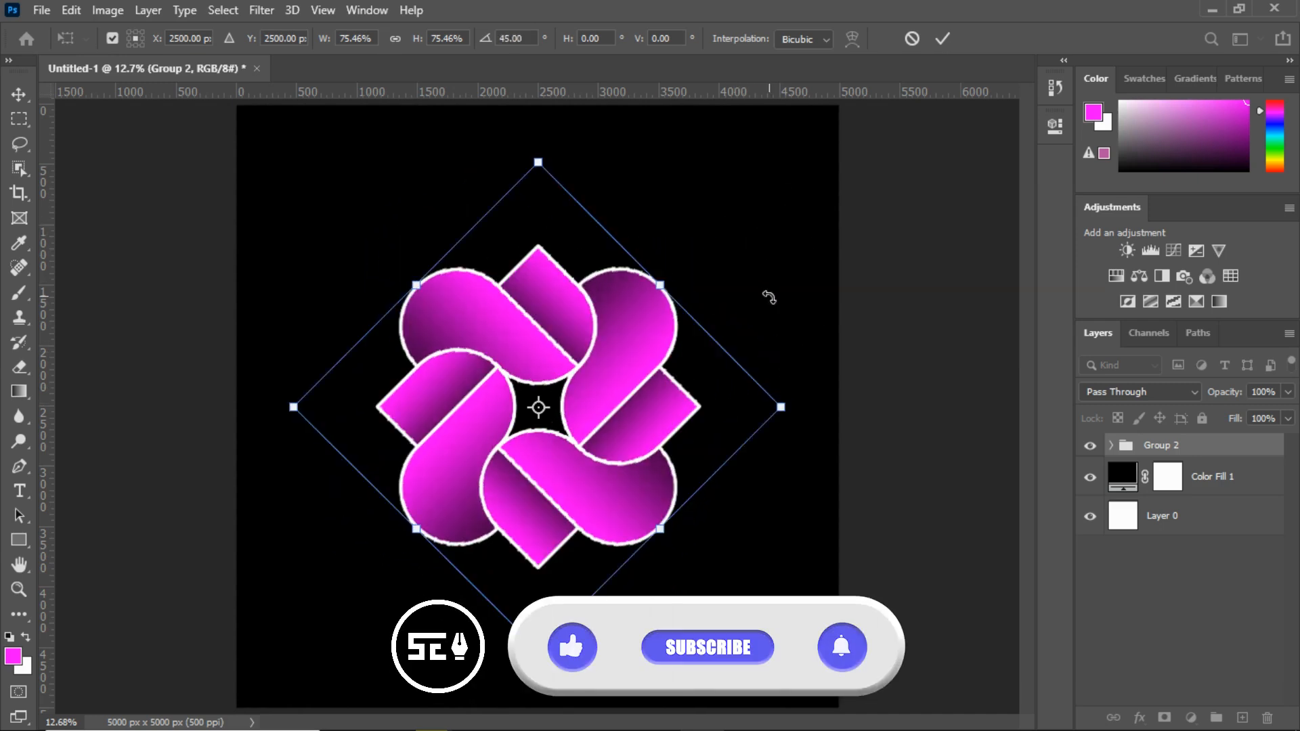
left_click(942, 39)
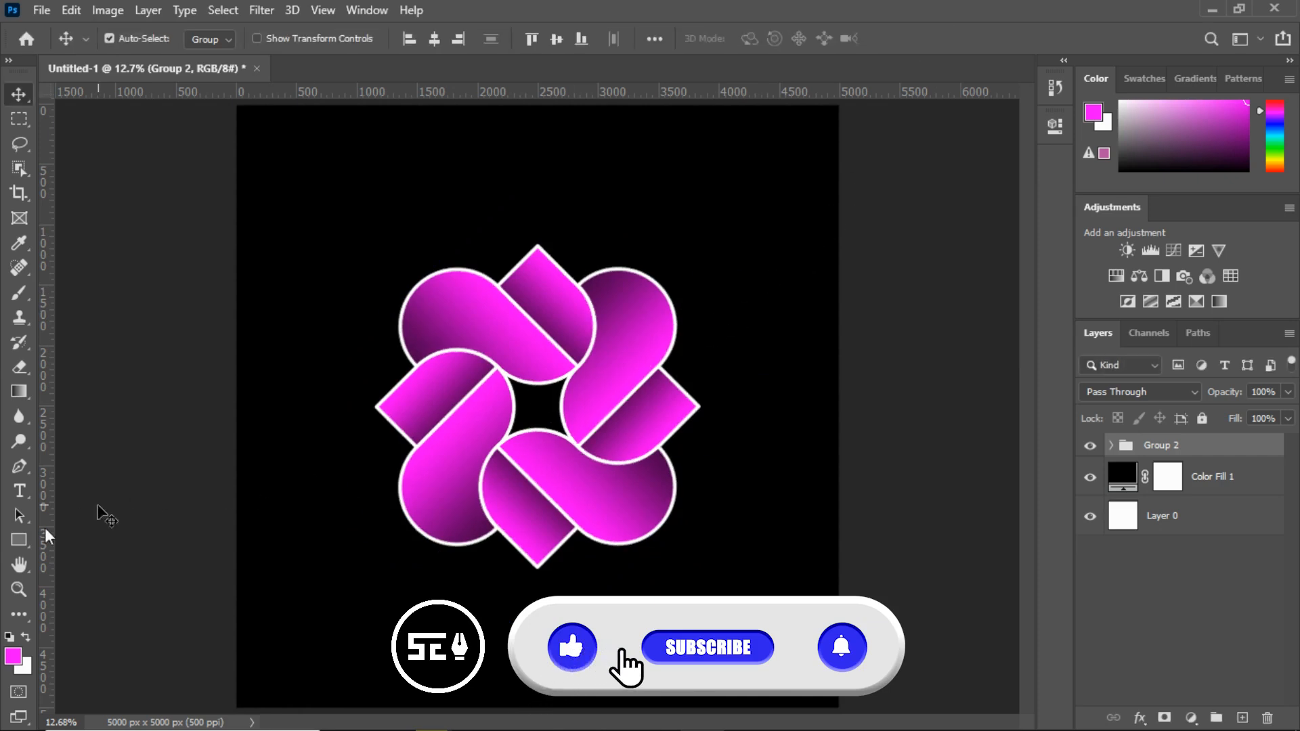
left_click(18, 590)
left_click(555, 415)
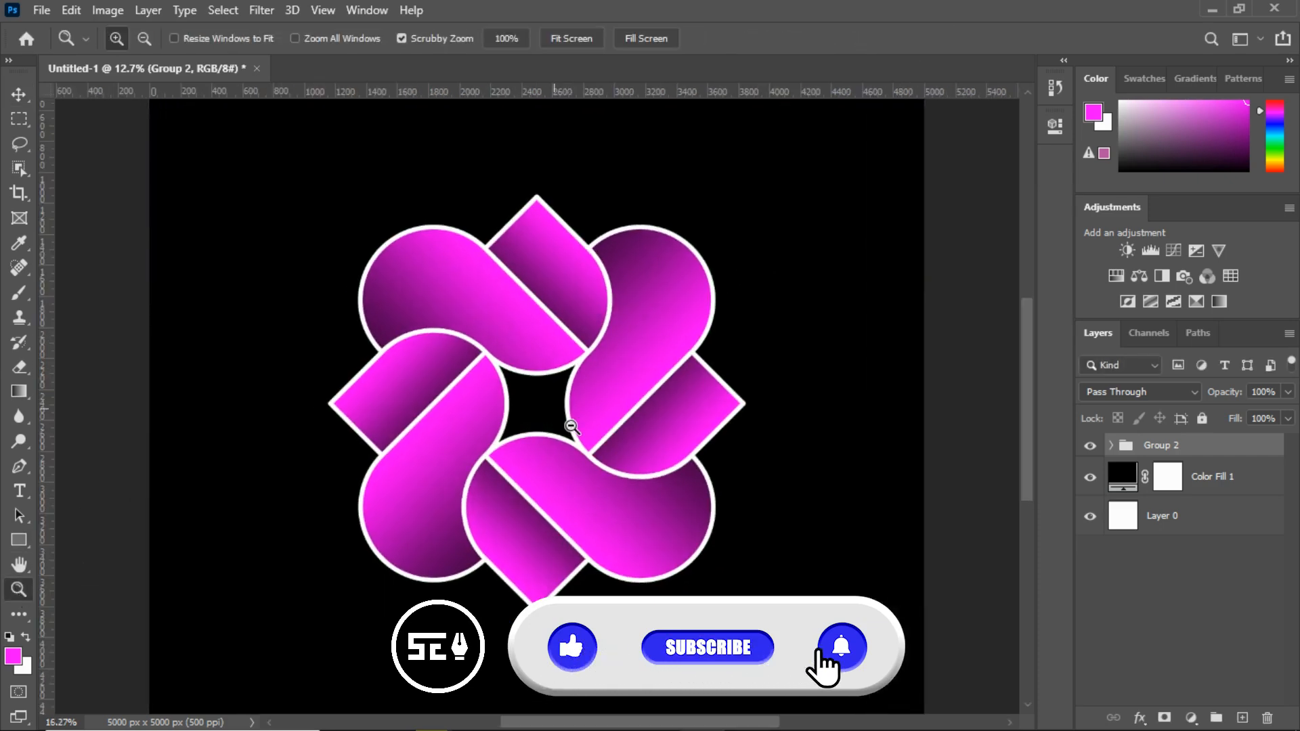
left_click(574, 427)
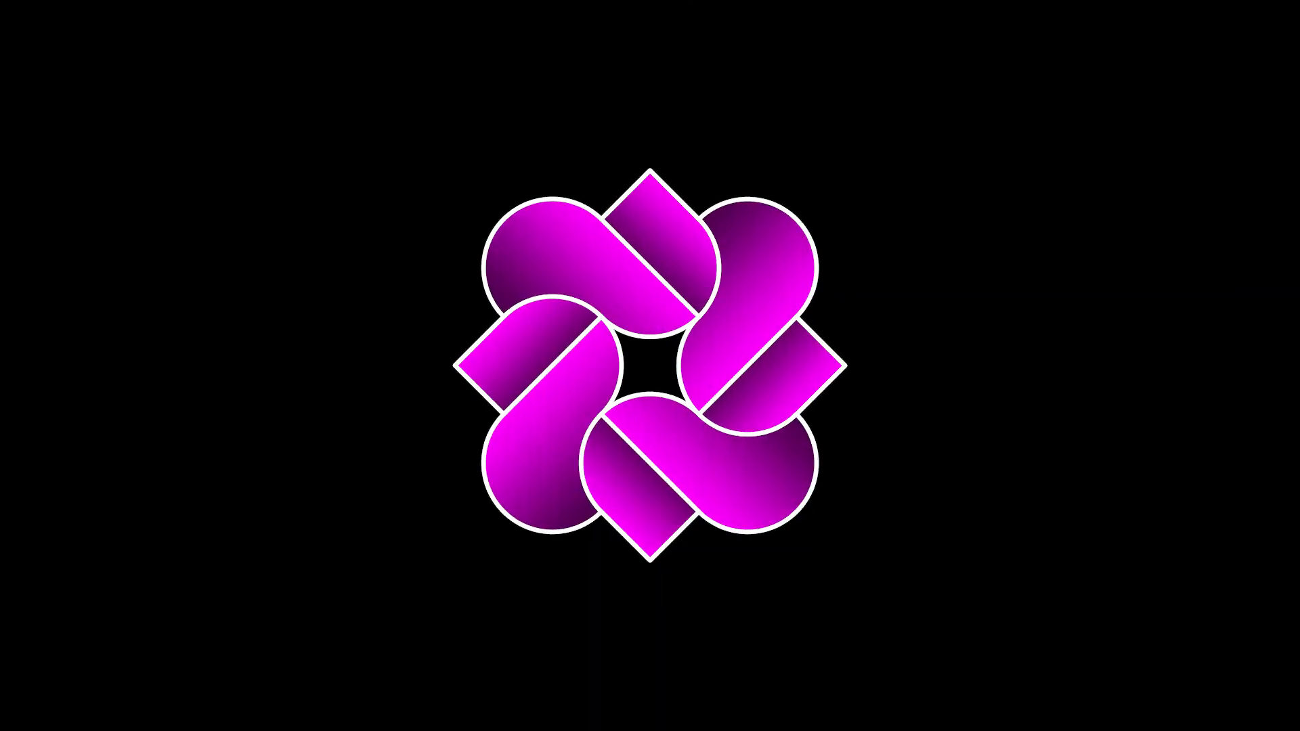